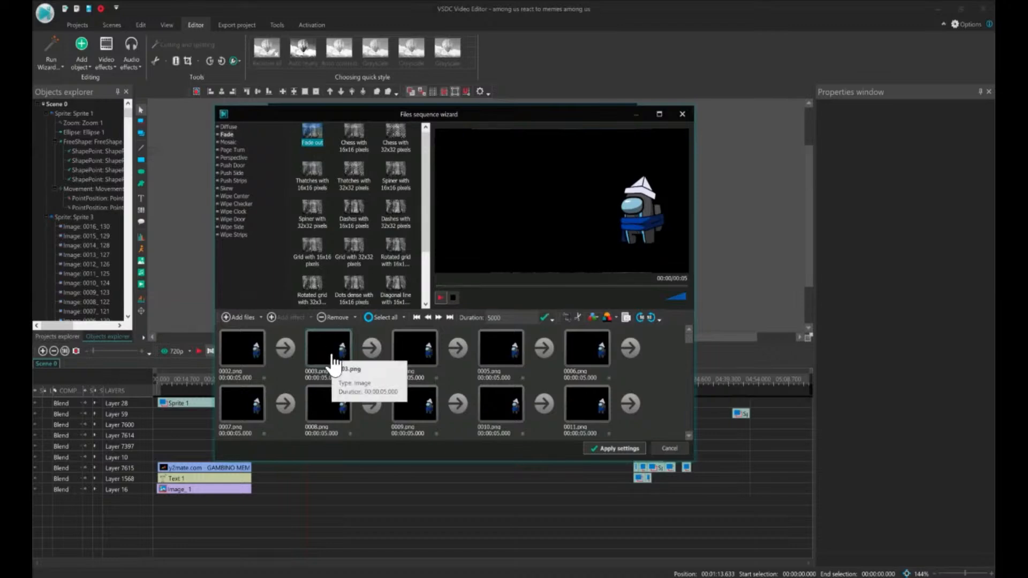
# Select all the images in the file sequence and set their duration to 66 ms.
pyautogui.click(382, 316)
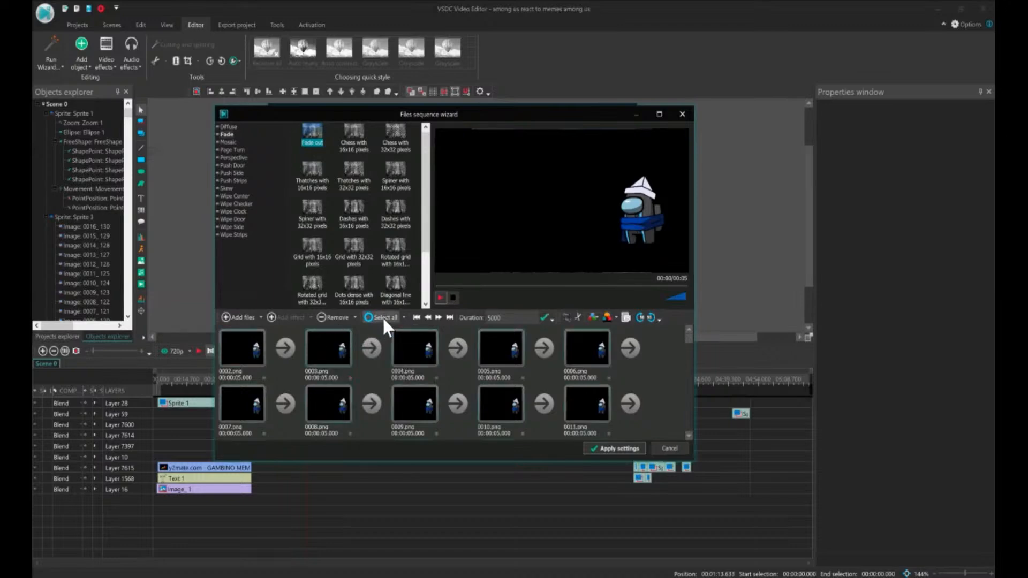
pyautogui.click(513, 320)
pyautogui.write('66')
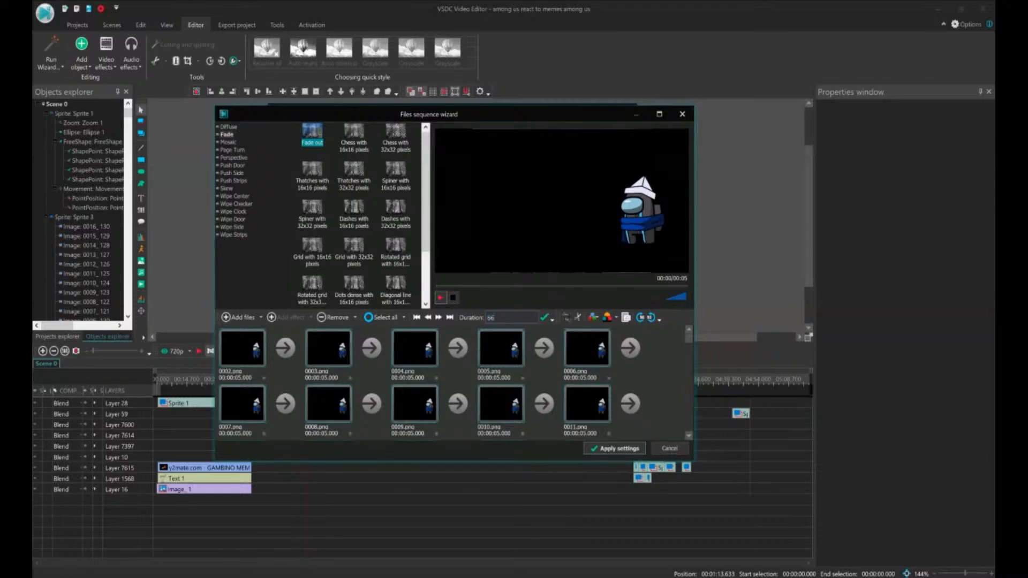
pyautogui.press('Return')
# Try a duration of 10 for the selected images, then set it to 66 ms again.
pyautogui.doubleClick(496, 319)
pyautogui.write('10')
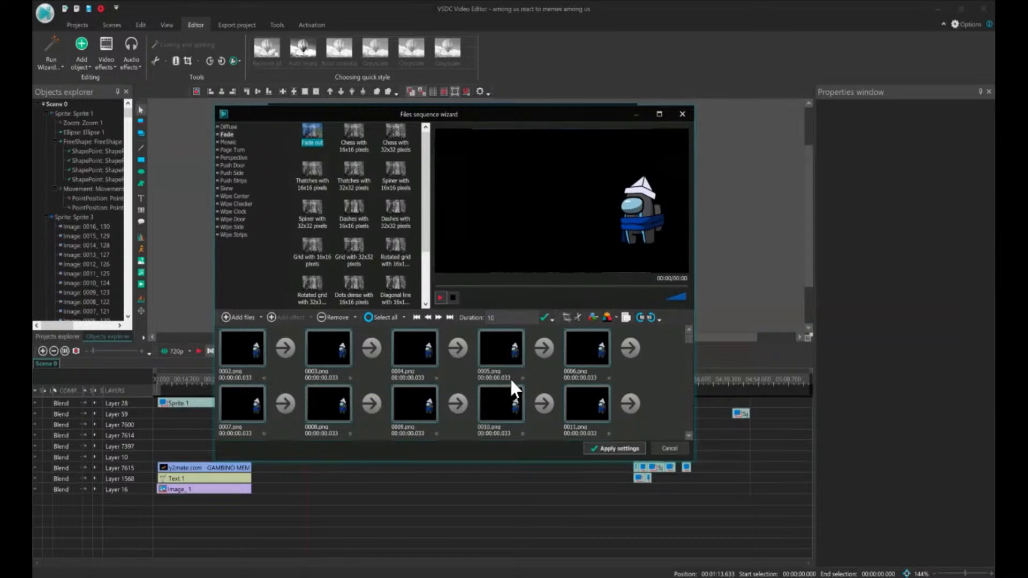
pyautogui.doubleClick(500, 316)
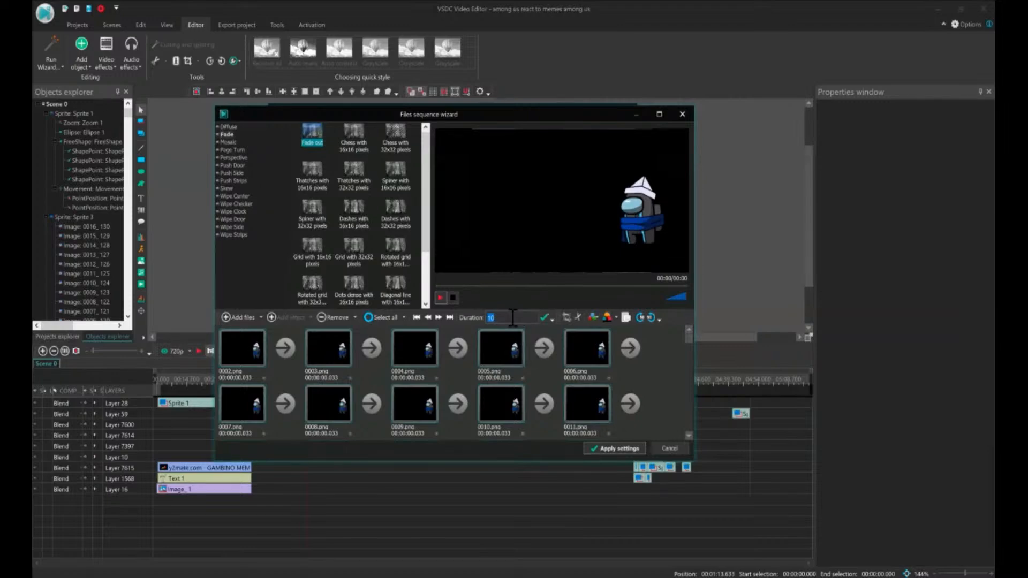
pyautogui.write('66')
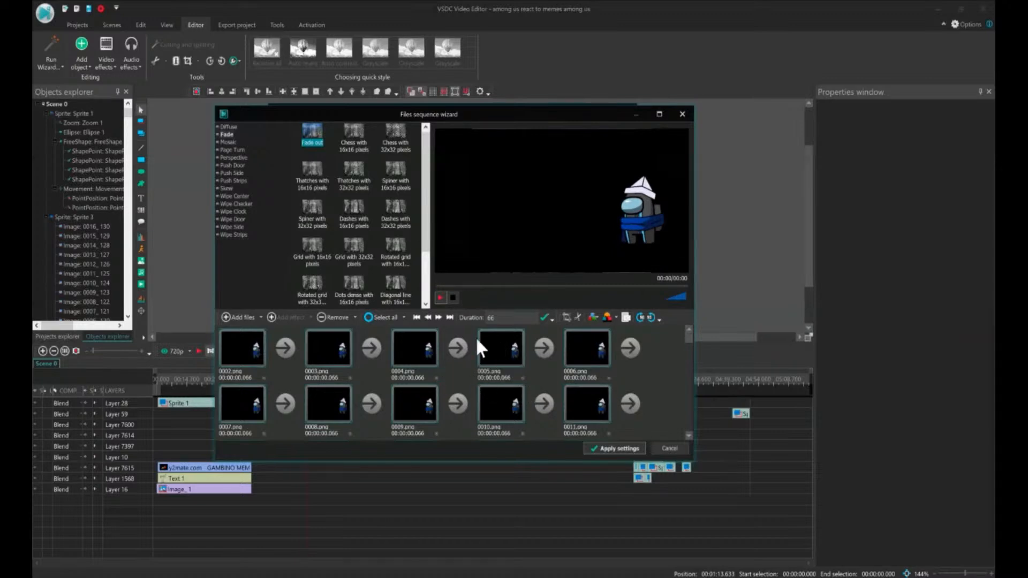
# Set the duration of all the sequence images to 33 ms.
pyautogui.click(332, 361)
pyautogui.doubleClick(507, 315)
pyautogui.click(503, 317)
pyautogui.click(507, 317)
pyautogui.click(518, 317)
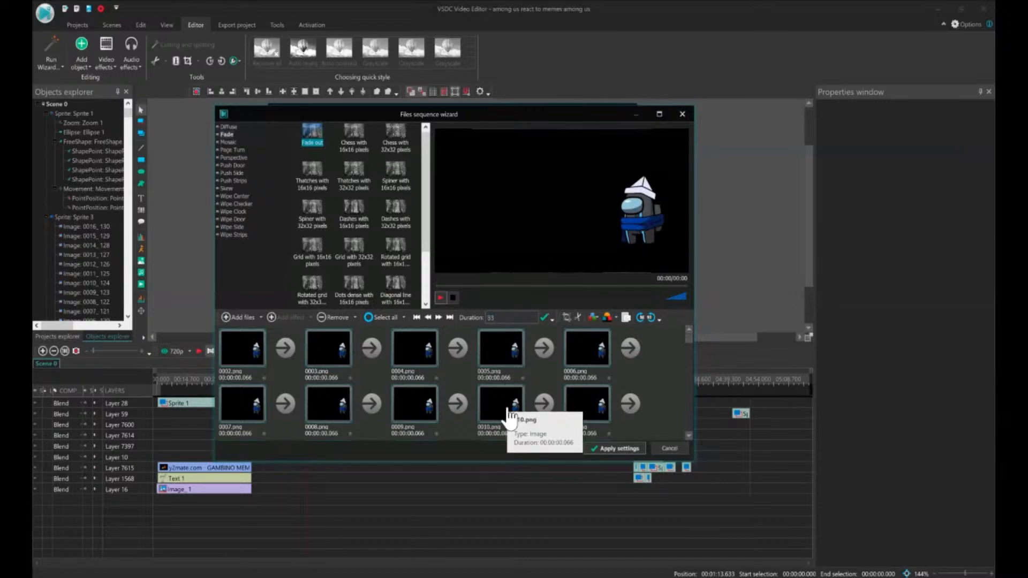
pyautogui.press('Return')
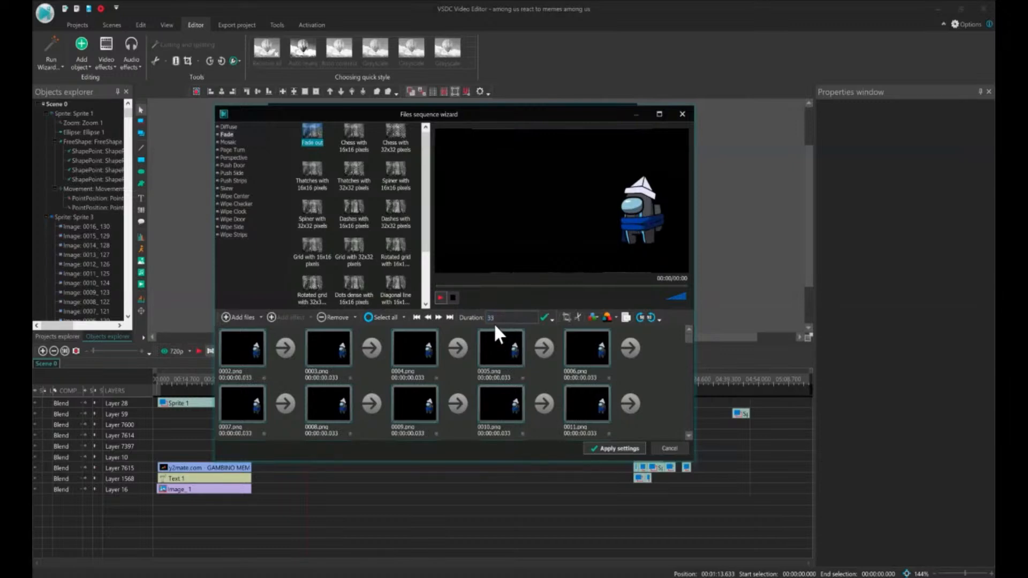
# Set the duration of all the sequence images to 66 ms and apply the settings to add them to the scene.
pyautogui.press('BackSpace')
pyautogui.press('BackSpace')
pyautogui.write('1')
pyautogui.click(491, 318)
pyautogui.press('BackSpace')
pyautogui.write('66')
pyautogui.press('Return')
pyautogui.click(638, 448)
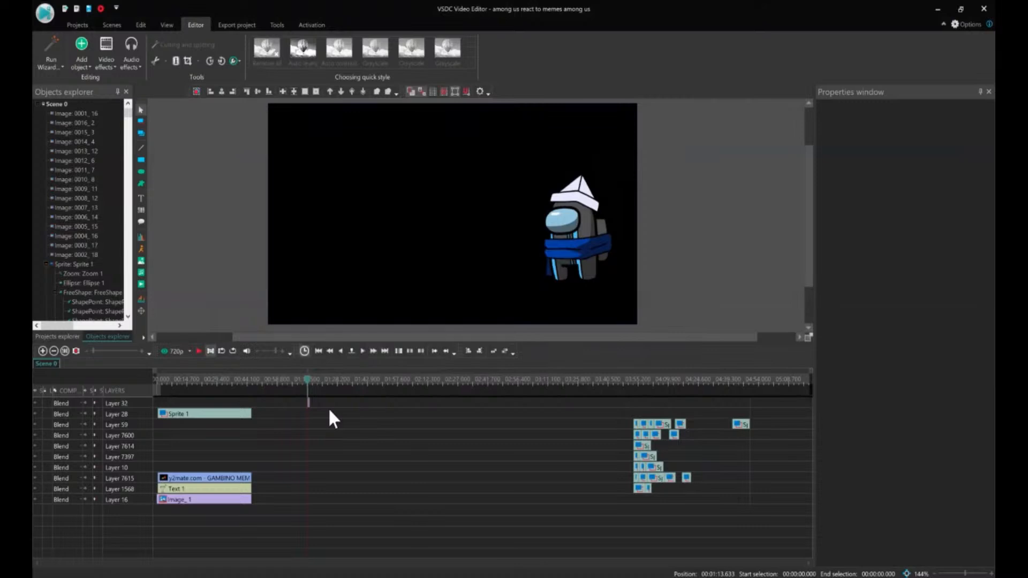
# Examine the imported image clips closely by stepping through the animation frames on Layer 32.
pyautogui.click(43, 351)
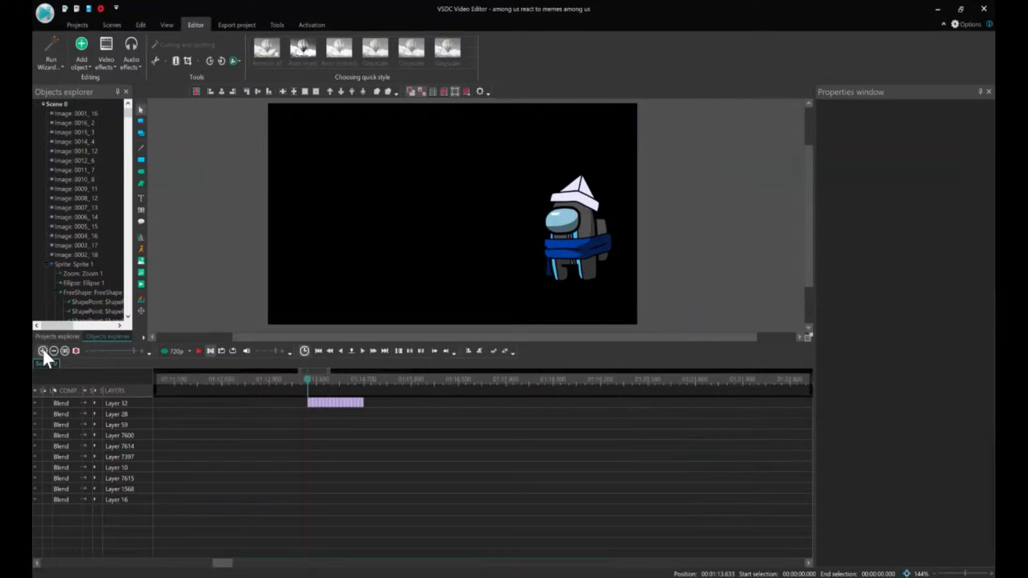
pyautogui.click(43, 351)
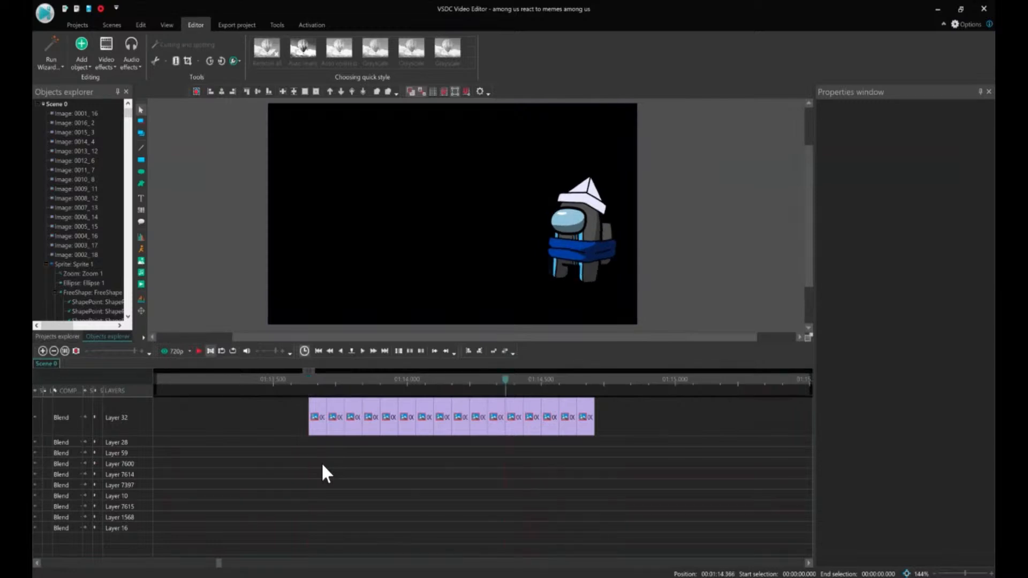
pyautogui.press('Left')
pyautogui.press('Left')
pyautogui.press('Left')
pyautogui.press('Left')
pyautogui.press('Left')
pyautogui.press('Left')
pyautogui.press('Left')
pyautogui.press('Left')
pyautogui.press('Left')
pyautogui.press('Left')
pyautogui.press('Left')
pyautogui.press('Left')
pyautogui.press('Left')
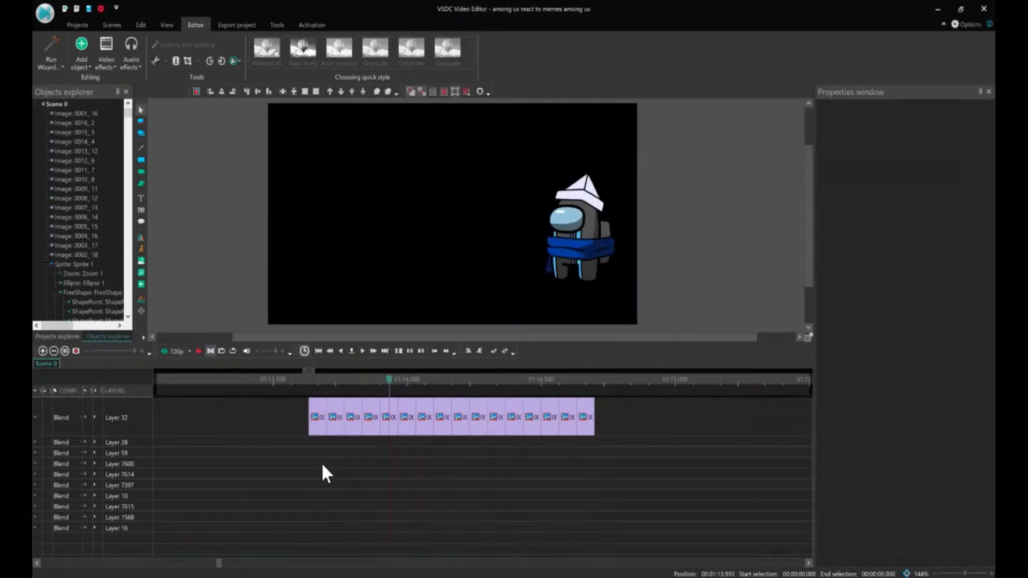
# Preview the image sequence from its start on Layer 32, then stop the playback.
pyautogui.click(309, 446)
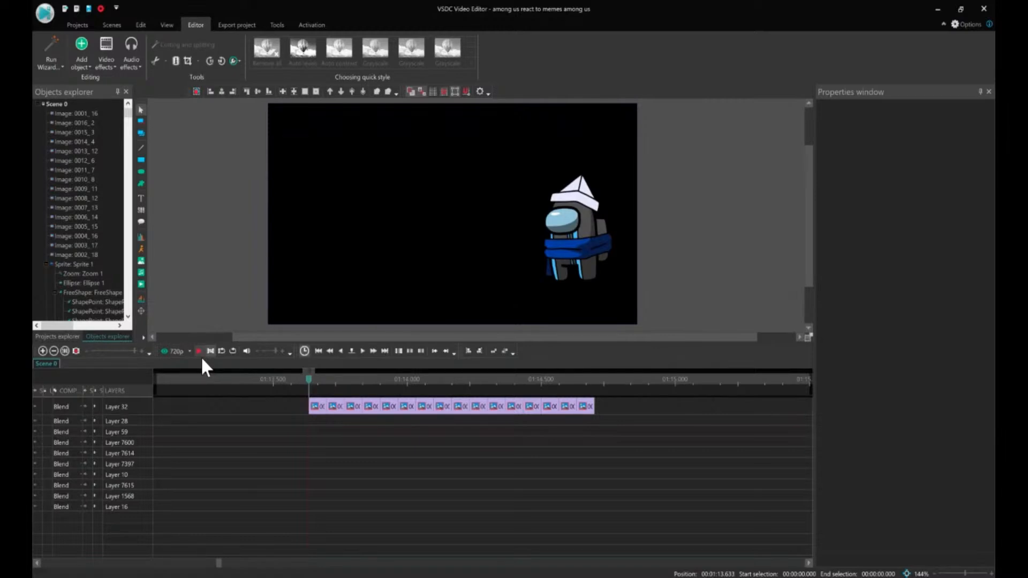
pyautogui.click(198, 351)
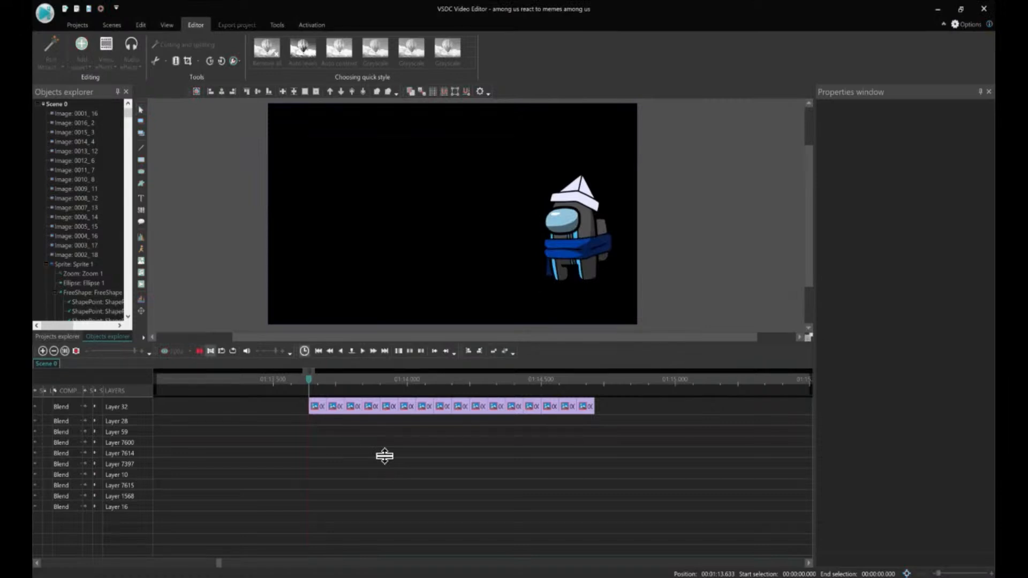
pyautogui.click(200, 354)
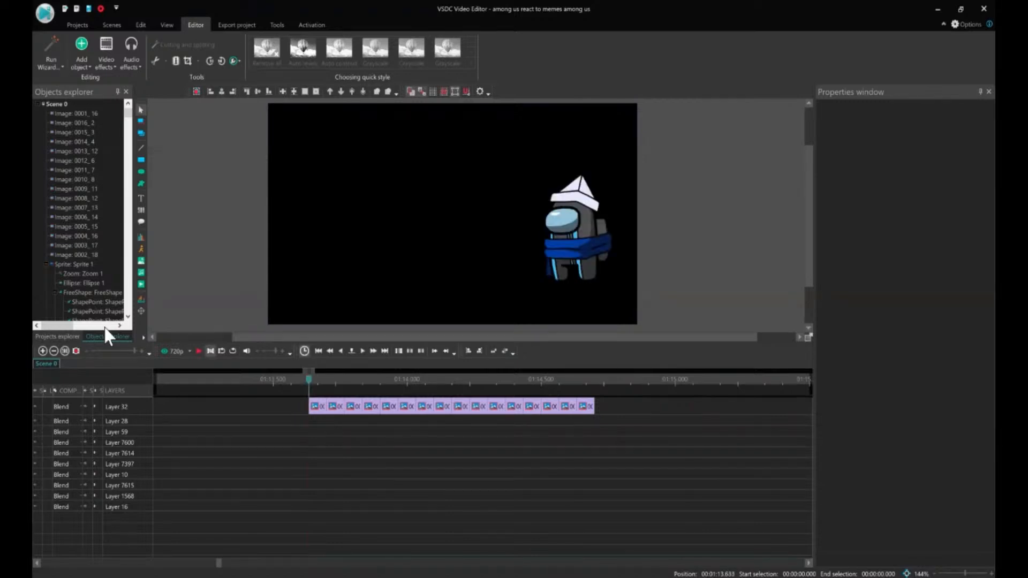
# Copy all the image clips on Layer 32 and paste the duplicates onto a new layer.
pyautogui.click(54, 352)
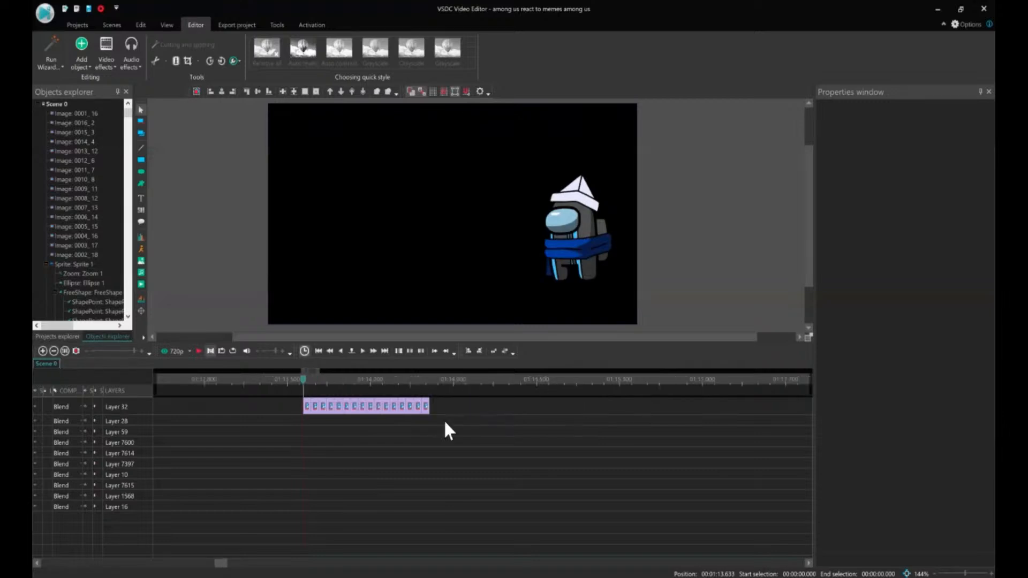
pyautogui.moveTo(409, 427); pyautogui.dragTo(291, 423)
pyautogui.click(336, 422)
pyautogui.click(300, 409)
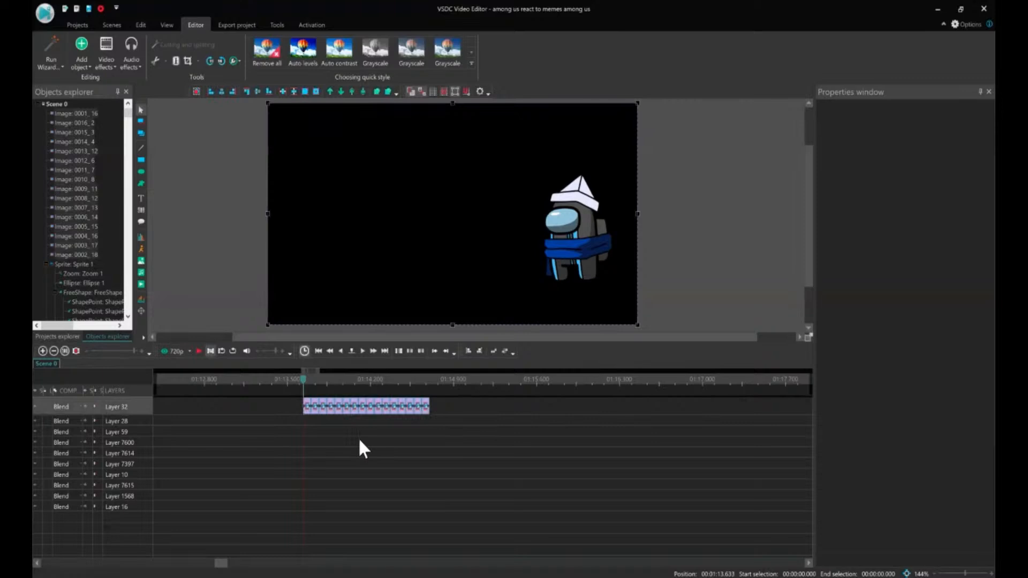
pyautogui.hotkey('ctrl', 'v')
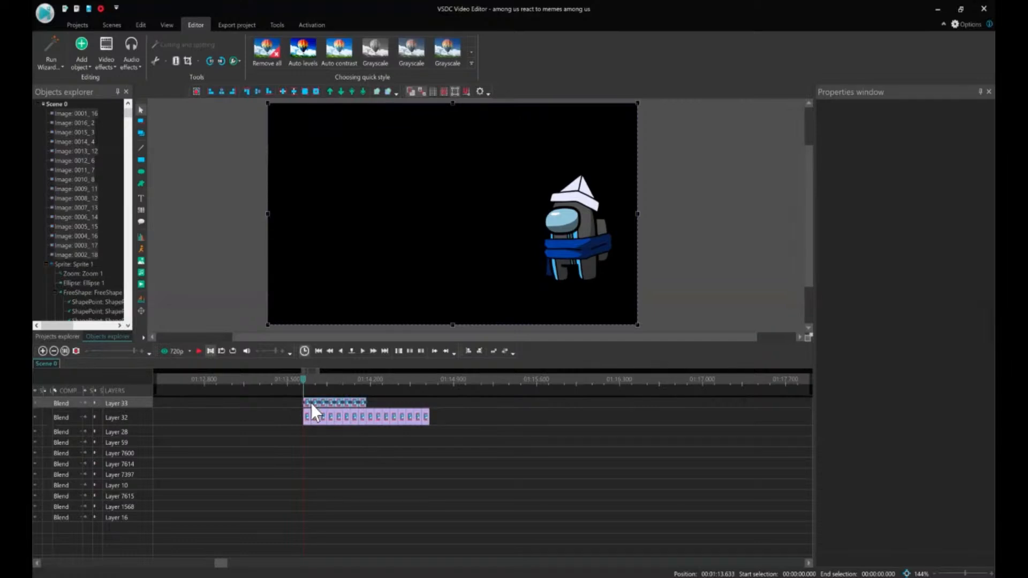
# Move the pasted clips to start at 00:01:14.700, directly after the originals, and place them on Layer 32.
pyautogui.click(428, 385)
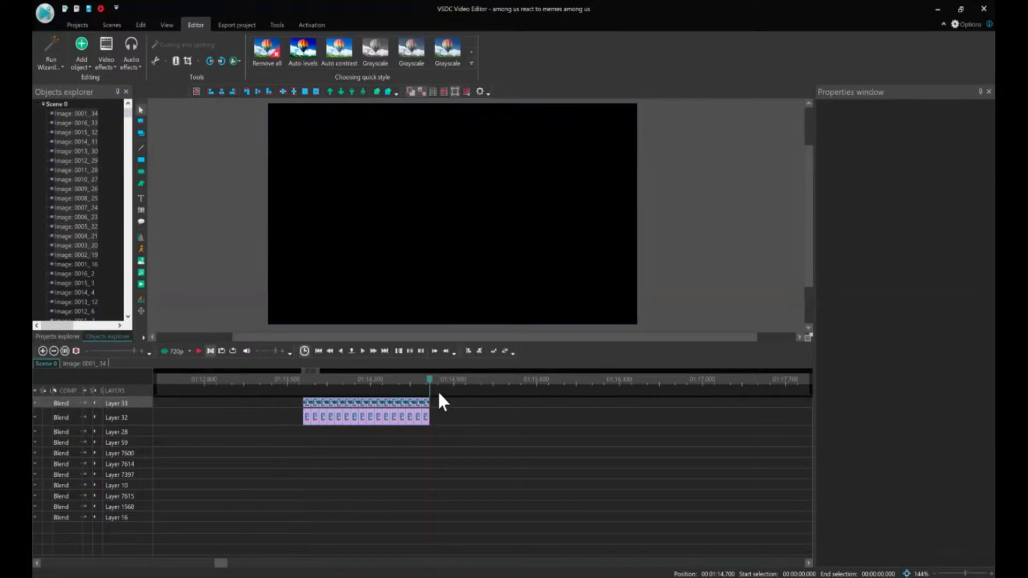
pyautogui.click(468, 351)
pyautogui.moveTo(434, 405); pyautogui.dragTo(433, 413)
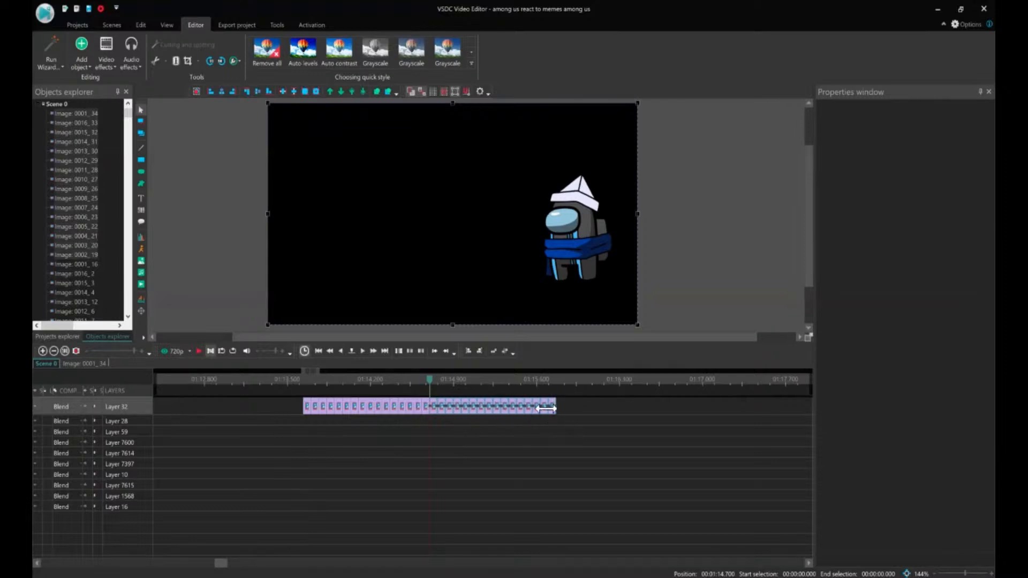
pyautogui.click(570, 423)
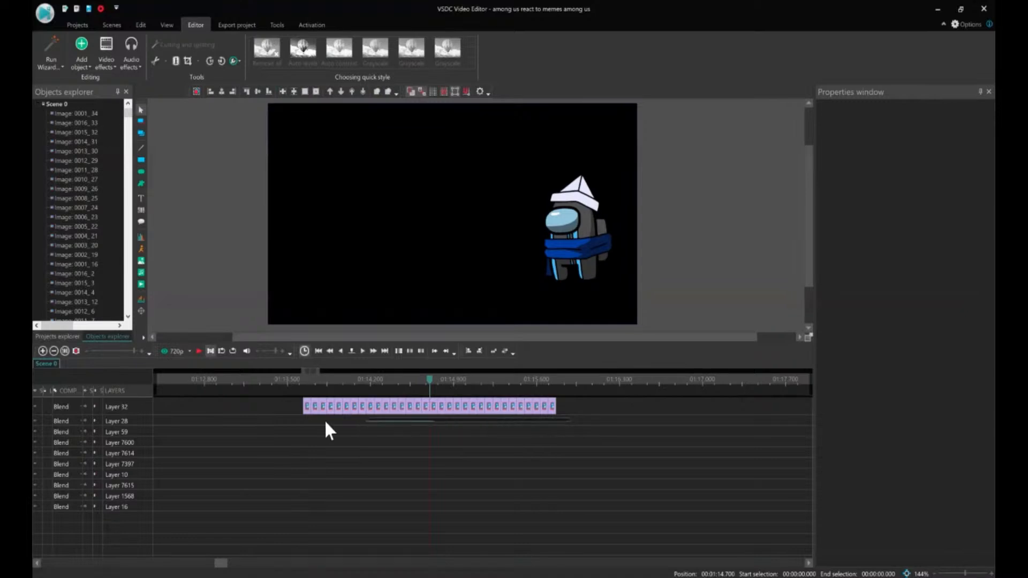
# Duplicate all the clips on Layer 32 and place the copies from 00:01:15.766, directly after the existing clips on the same layer.
pyautogui.click(289, 407)
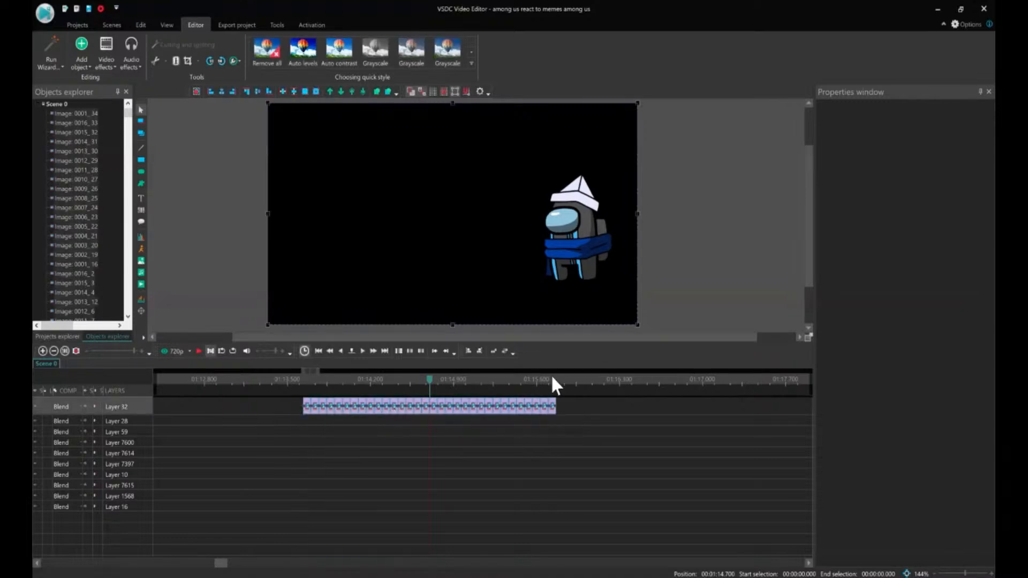
pyautogui.hotkey('ctrl', 'v')
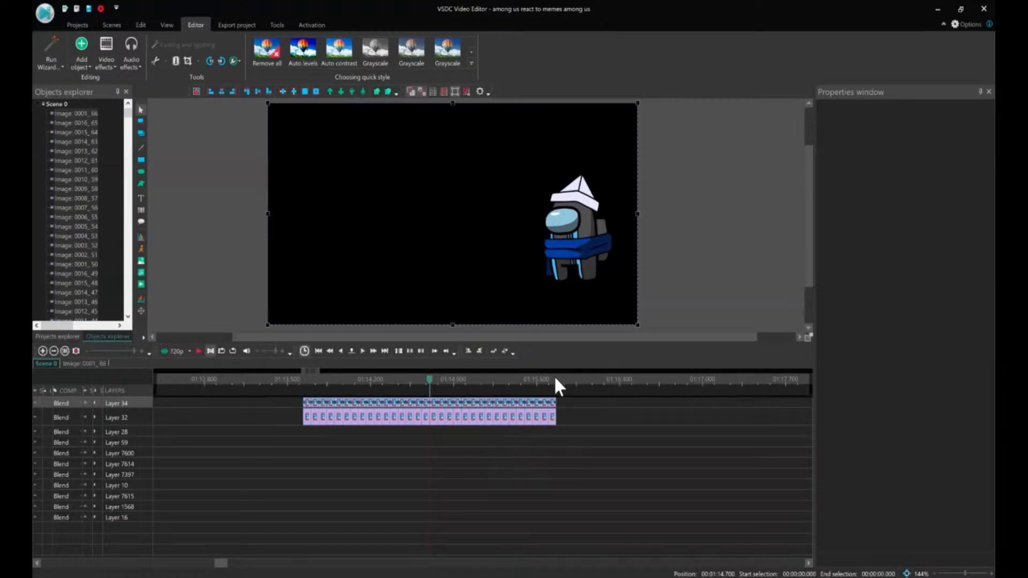
pyautogui.click(554, 379)
pyautogui.click(557, 380)
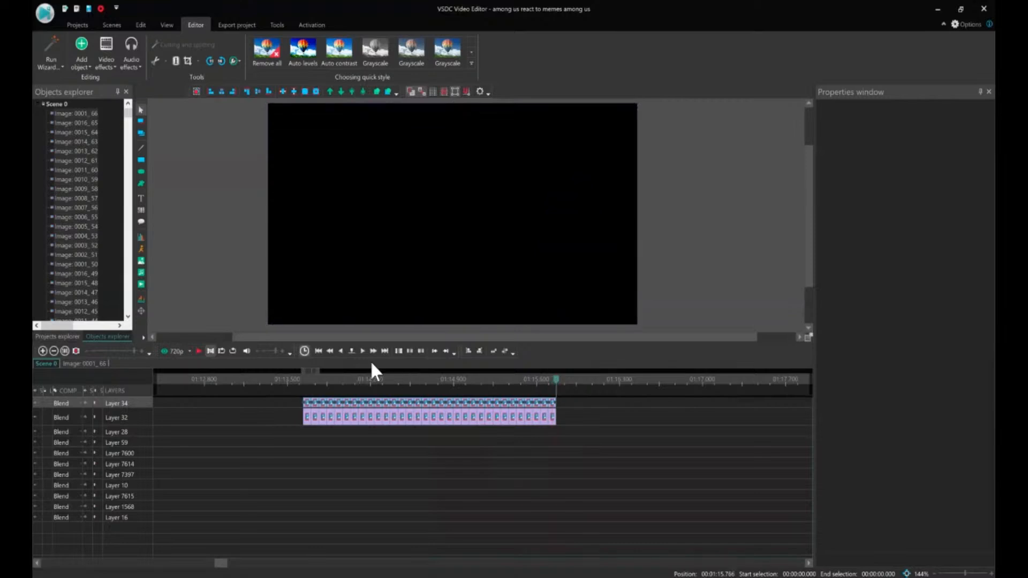
pyautogui.click(468, 351)
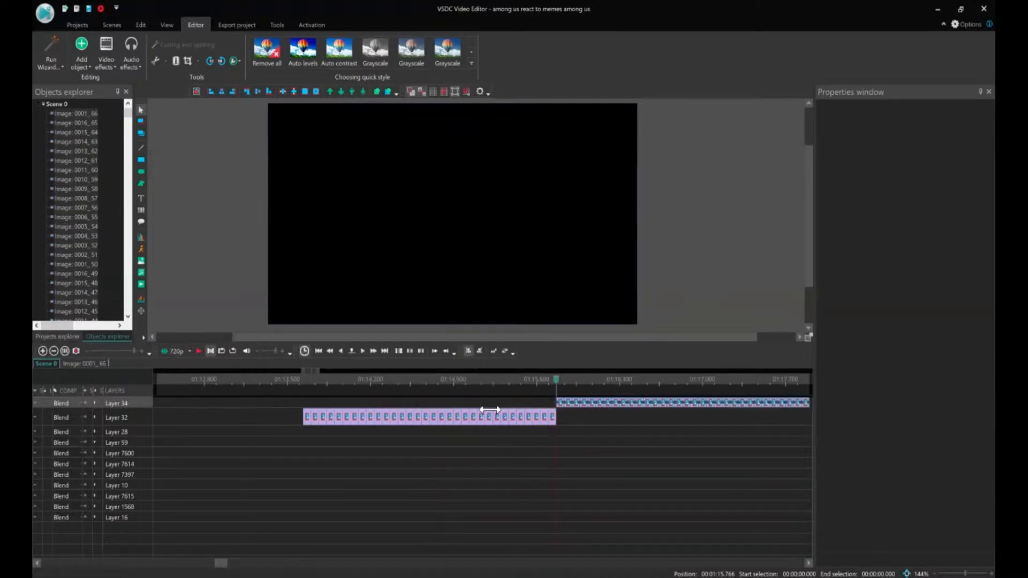
pyautogui.moveTo(562, 407); pyautogui.dragTo(562, 422)
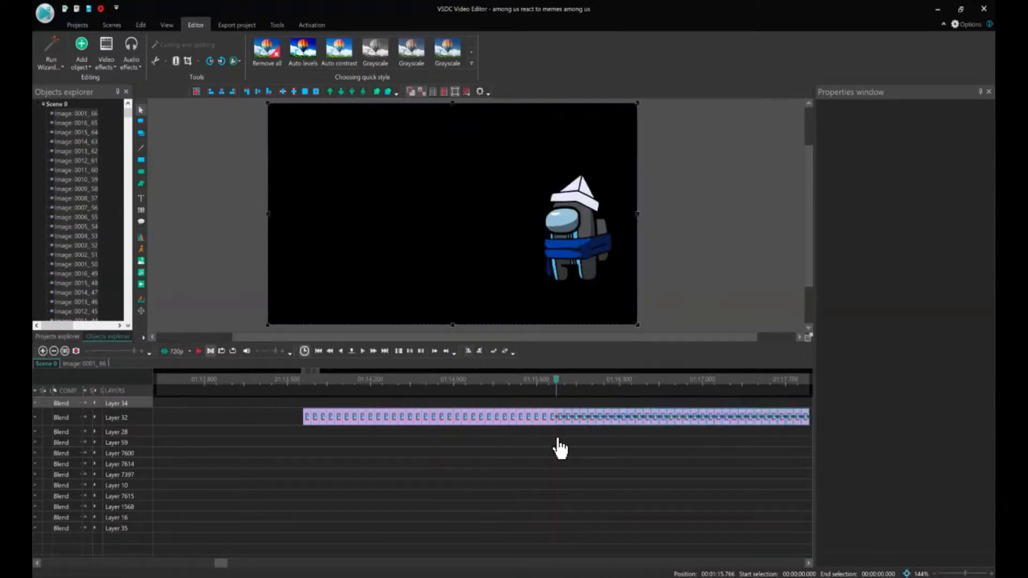
pyautogui.moveTo(221, 562); pyautogui.dragTo(223, 563)
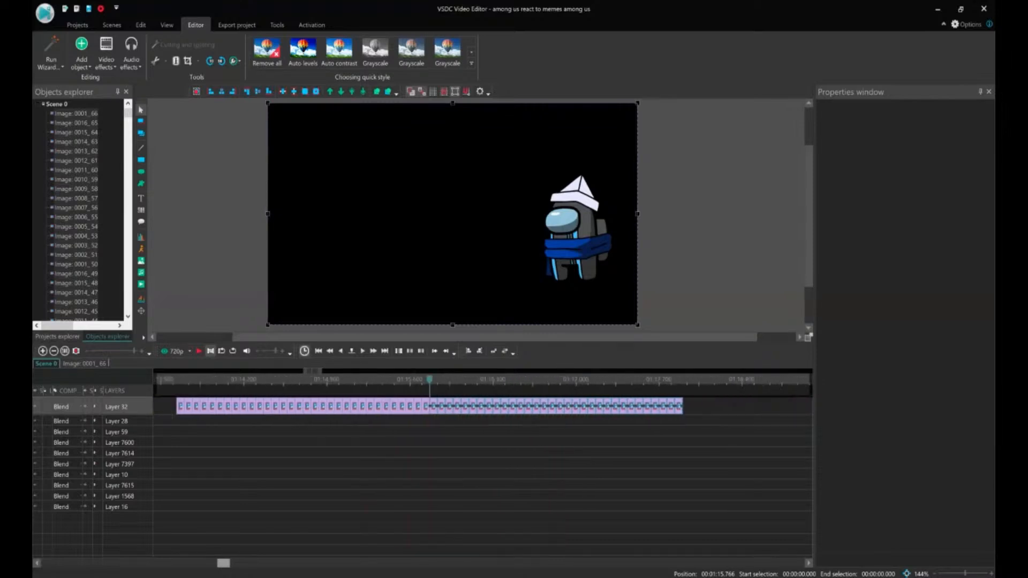
pyautogui.click(683, 419)
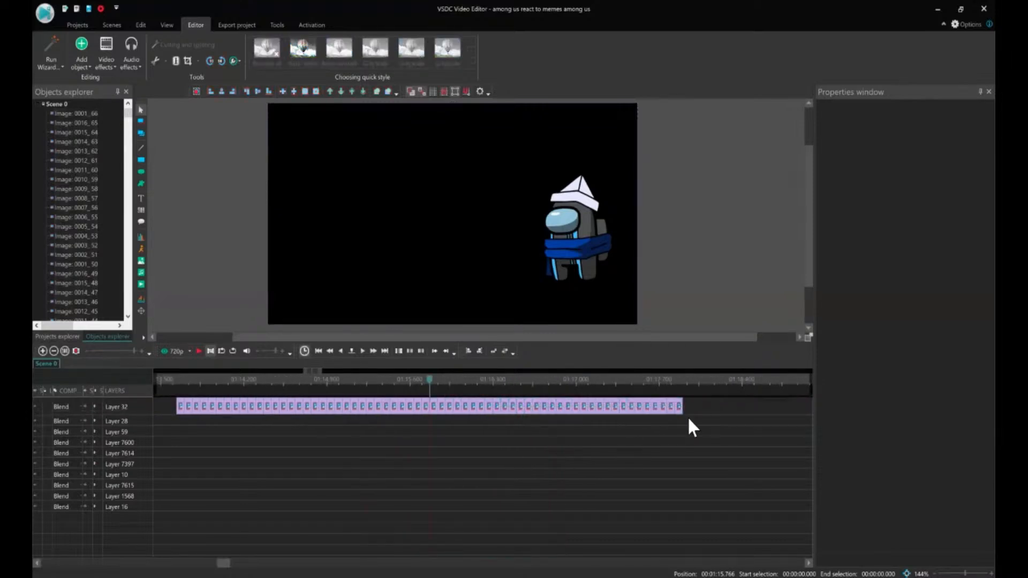
pyautogui.click(165, 407)
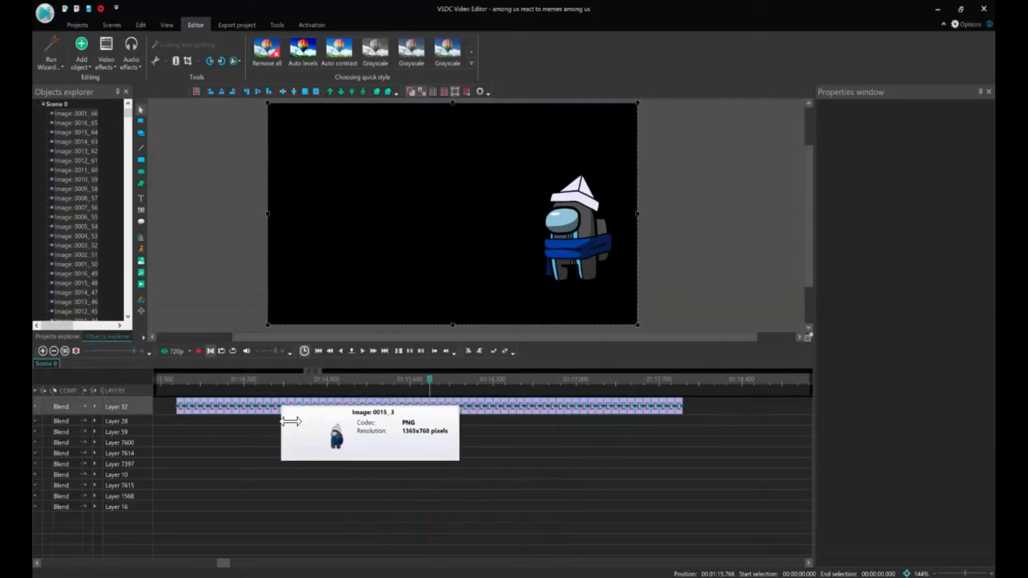
pyautogui.click(290, 422)
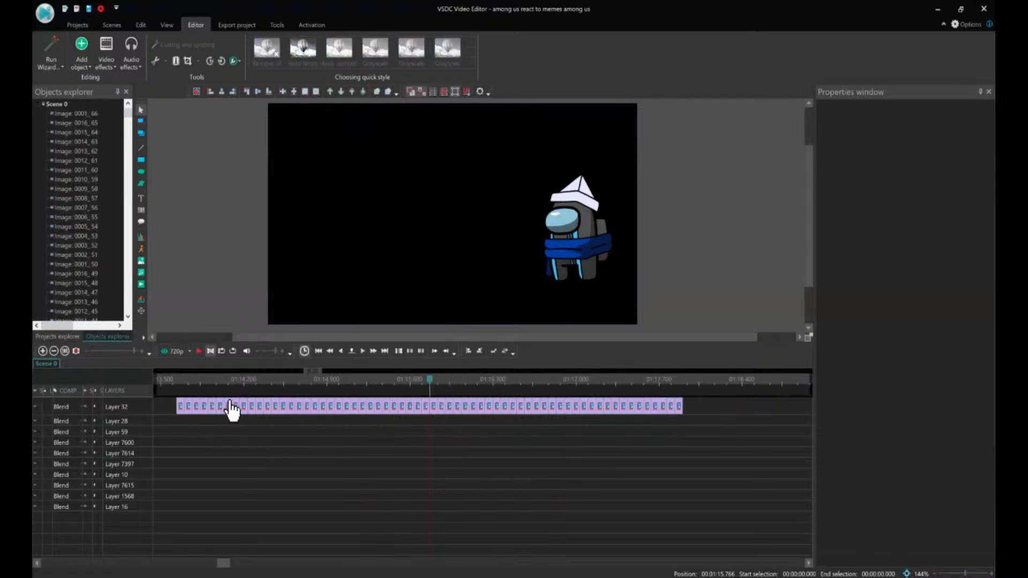
# Step frame by frame through the duplicated clips on Layer 32 from their start to check the looping motion.
pyautogui.click(174, 380)
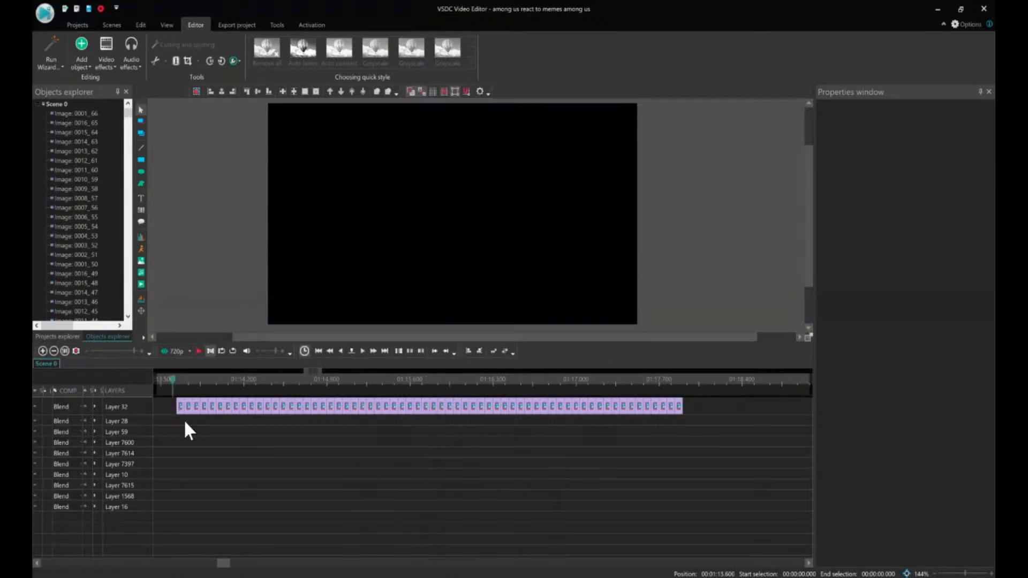
pyautogui.press('Right')
pyautogui.press('Right')
pyautogui.press('Right')
pyautogui.press('Right')
pyautogui.press('Right')
pyautogui.press('Right')
pyautogui.press('Right')
pyautogui.press('Right')
pyautogui.press('Right')
pyautogui.press('Right')
pyautogui.press('Right')
pyautogui.press('Right')
pyautogui.press('Right')
pyautogui.press('Right')
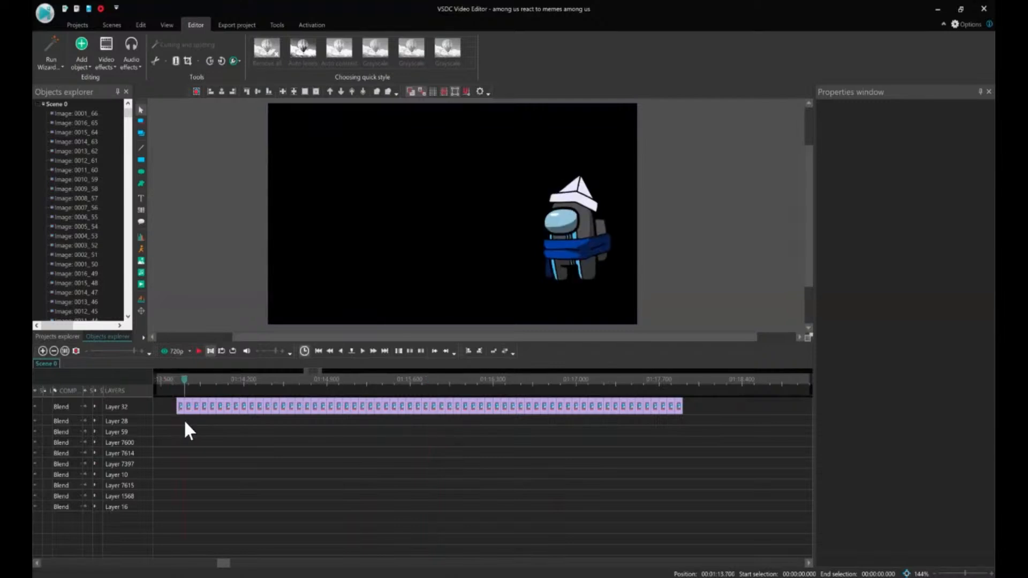
pyautogui.press('Right')
pyautogui.press('Right')
pyautogui.press('Right')
pyautogui.press('Right')
pyautogui.press('Right')
pyautogui.press('Right')
pyautogui.press('Right')
pyautogui.press('Right')
pyautogui.press('Right')
pyautogui.press('Right')
pyautogui.press('Right')
pyautogui.press('Right')
pyautogui.press('Right')
pyautogui.press('Right')
pyautogui.press('Right')
pyautogui.press('Right')
pyautogui.press('Right')
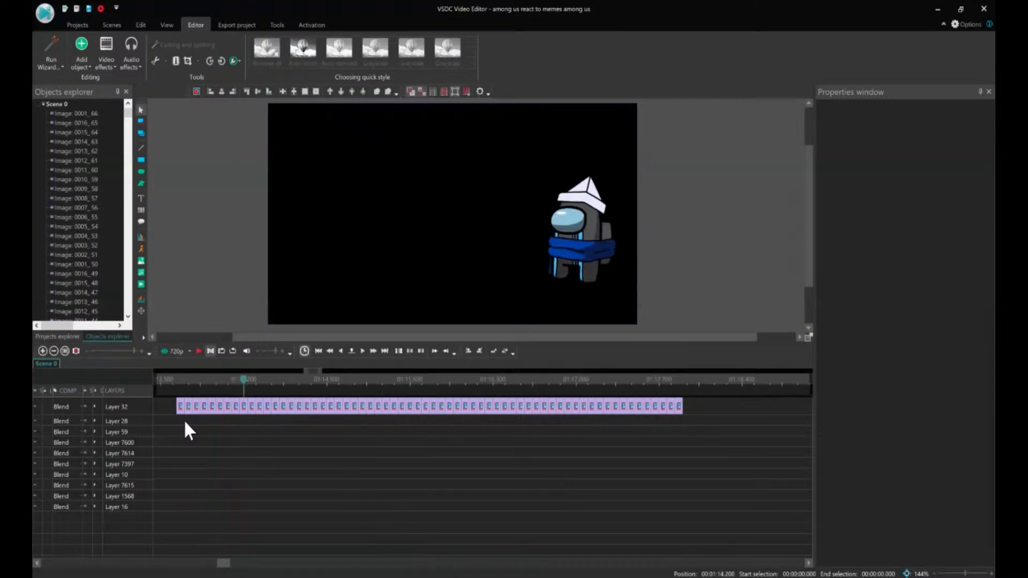
pyautogui.press('Right')
pyautogui.press('Right')
pyautogui.press('Right')
pyautogui.press('Right')
pyautogui.press('Right')
pyautogui.press('Right')
pyautogui.press('Right')
pyautogui.press('Right')
pyautogui.press('Right')
pyautogui.press('Right')
pyautogui.press('Right')
pyautogui.press('Right')
pyautogui.press('Right')
pyautogui.press('Right')
pyautogui.press('Right')
pyautogui.press('Right')
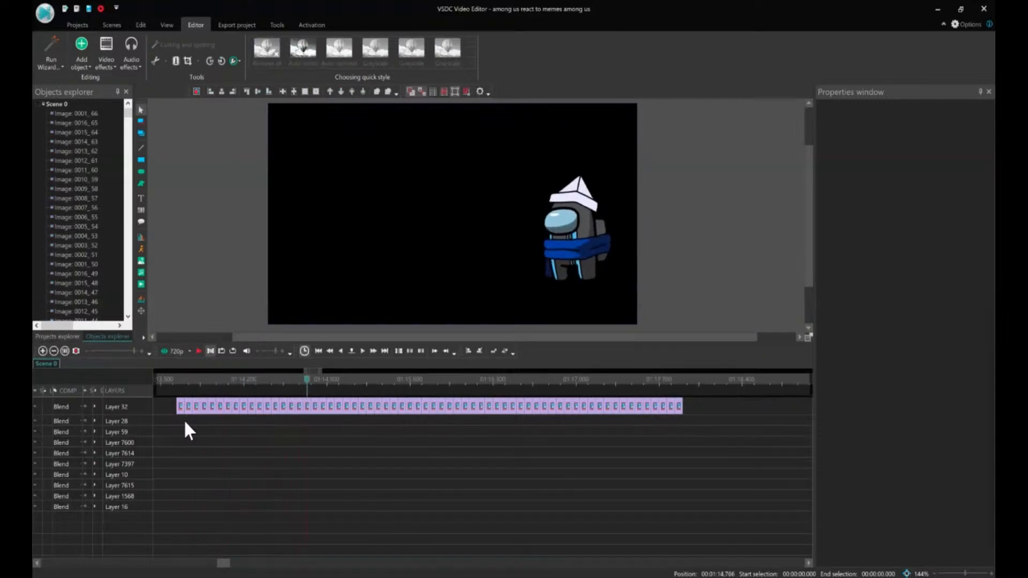
pyautogui.press('Right')
pyautogui.press('Right')
pyautogui.press('Right')
pyautogui.press('Right')
pyautogui.press('Right')
pyautogui.press('Right')
pyautogui.press('Right')
pyautogui.press('Right')
pyautogui.press('Right')
pyautogui.press('Right')
pyautogui.press('Right')
pyautogui.press('Right')
pyautogui.press('Right')
pyautogui.press('Right')
pyautogui.press('Right')
pyautogui.press('Right')
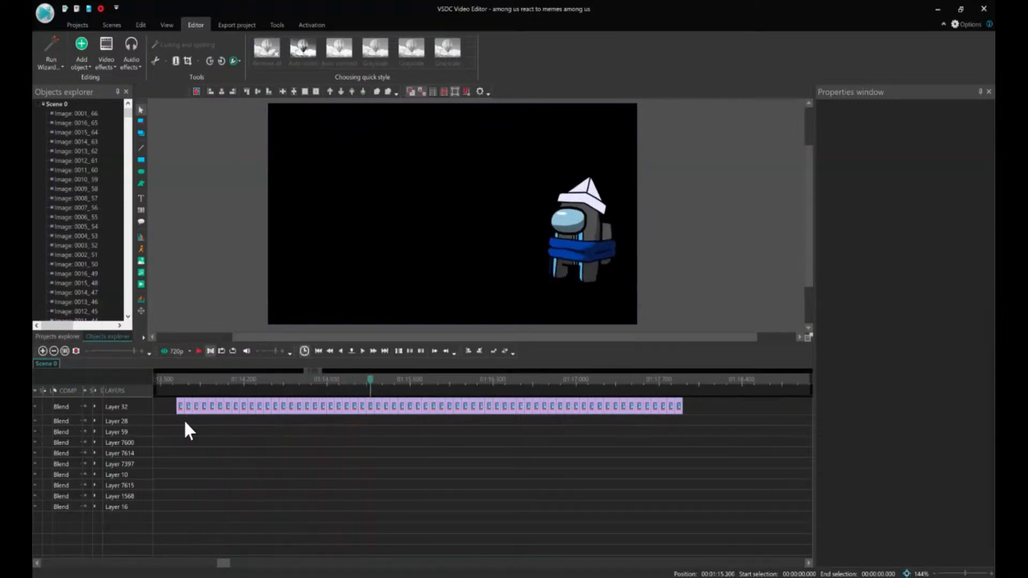
pyautogui.press('Right')
pyautogui.press('Right')
pyautogui.press('Right')
pyautogui.press('Right')
pyautogui.press('Right')
pyautogui.press('Right')
pyautogui.press('Right')
pyautogui.press('Right')
pyautogui.press('Right')
pyautogui.press('Right')
pyautogui.press('Right')
pyautogui.press('Right')
pyautogui.press('Right')
pyautogui.press('Right')
pyautogui.press('Right')
pyautogui.press('Right')
pyautogui.press('Right')
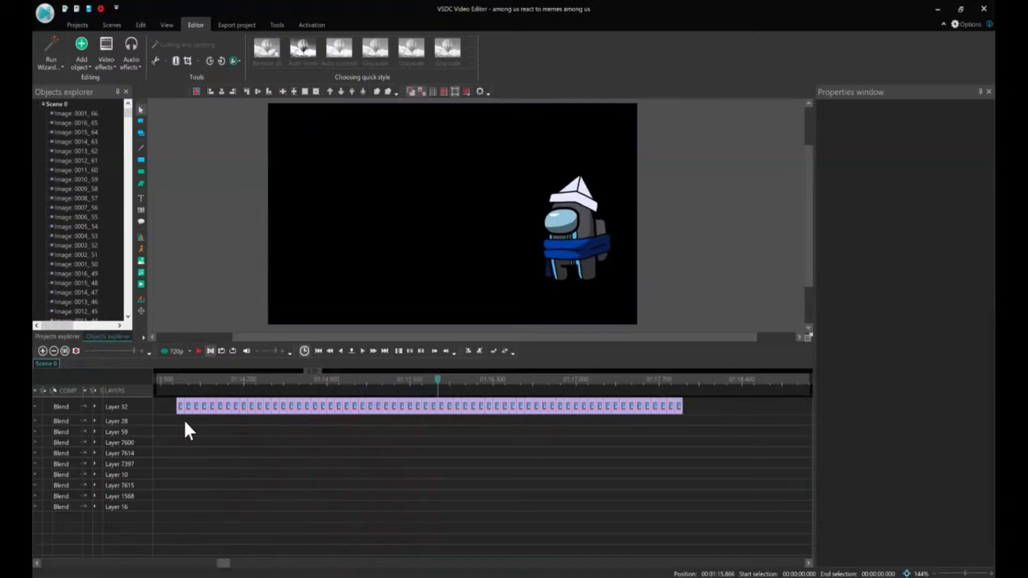
pyautogui.press('Right')
pyautogui.press('Right')
pyautogui.press('Right')
pyautogui.press('Right')
pyautogui.press('Right')
pyautogui.press('Right')
pyautogui.press('Right')
pyautogui.press('Right')
pyautogui.press('Right')
pyautogui.press('Right')
pyautogui.press('Right')
pyautogui.press('Right')
pyautogui.press('Right')
pyautogui.press('Right')
pyautogui.press('Right')
pyautogui.press('Right')
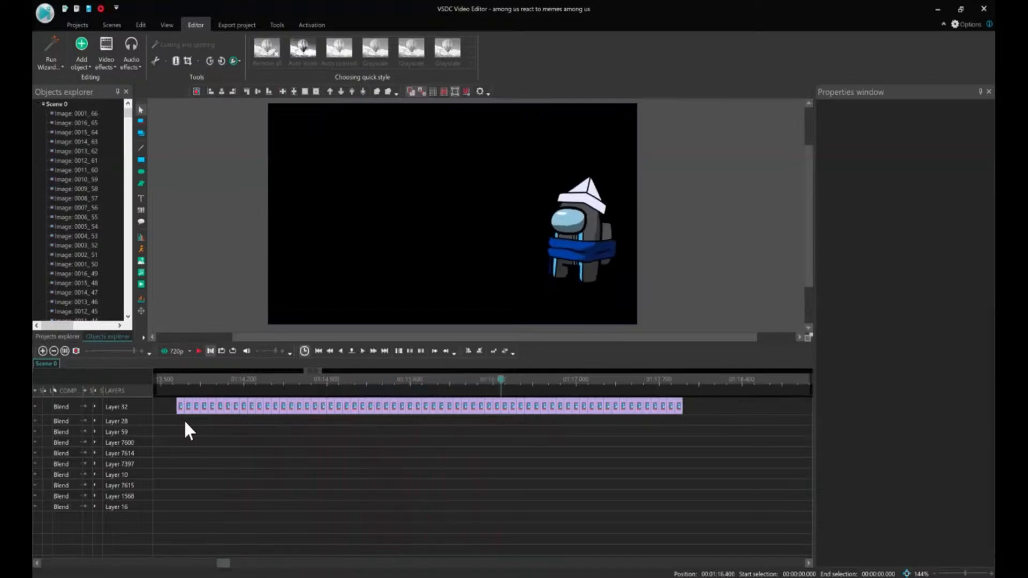
pyautogui.press('Right')
pyautogui.press('Right')
pyautogui.press('Right')
pyautogui.press('Right')
pyautogui.press('Right')
pyautogui.press('Right')
pyautogui.press('Right')
pyautogui.press('Right')
pyautogui.press('Right')
pyautogui.press('Right')
pyautogui.press('Right')
pyautogui.press('Right')
pyautogui.press('Right')
pyautogui.press('Right')
pyautogui.press('Right')
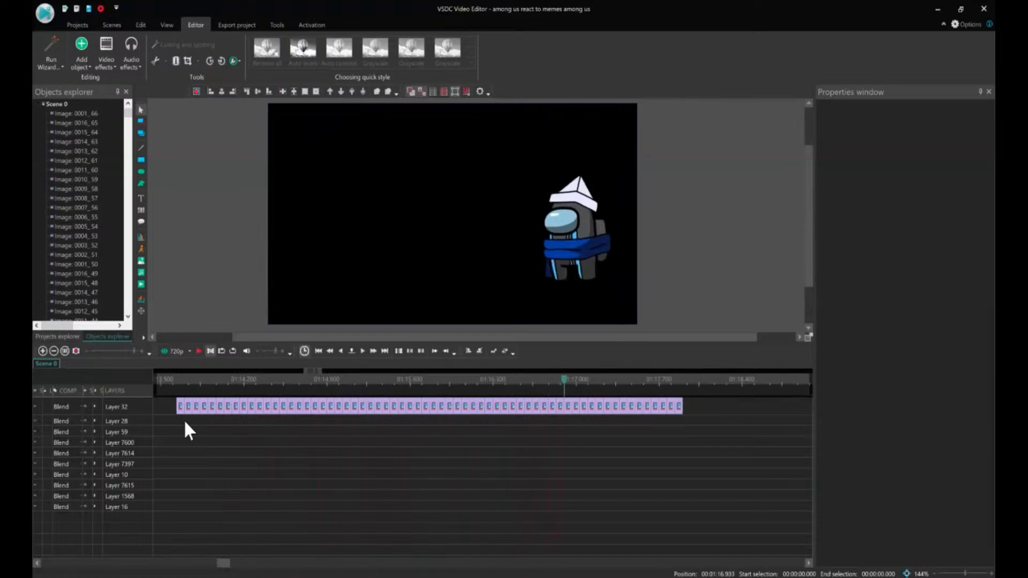
pyautogui.press('Right')
pyautogui.press('Right')
pyautogui.press('Right')
pyautogui.press('Right')
pyautogui.press('Right')
pyautogui.press('Right')
pyautogui.press('Right')
pyautogui.press('Right')
pyautogui.press('Right')
pyautogui.press('Right')
pyautogui.press('Right')
pyautogui.press('Right')
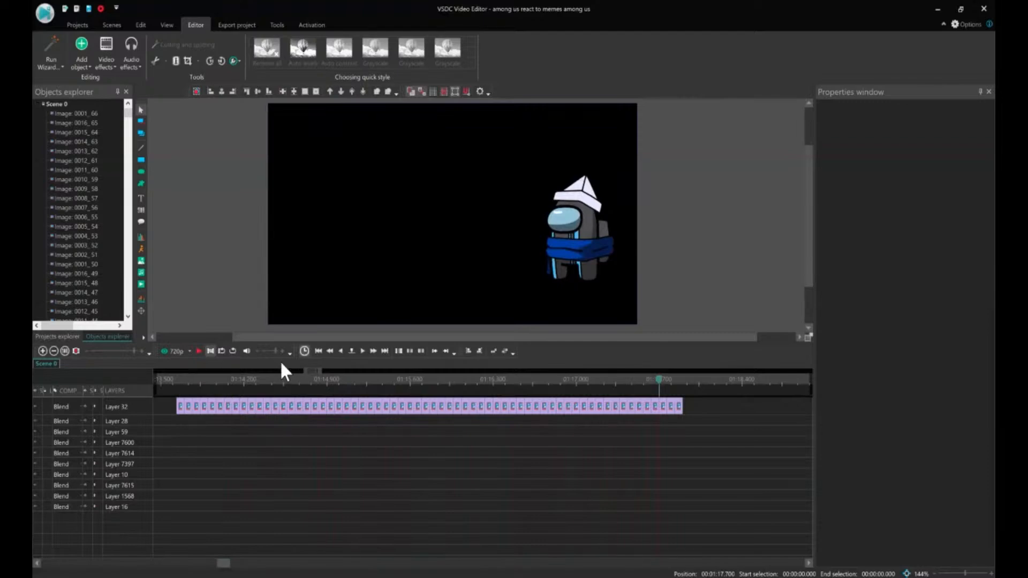
# Select all the image clips on Layer 32 and convert them to a single sprite.
pyautogui.click(177, 379)
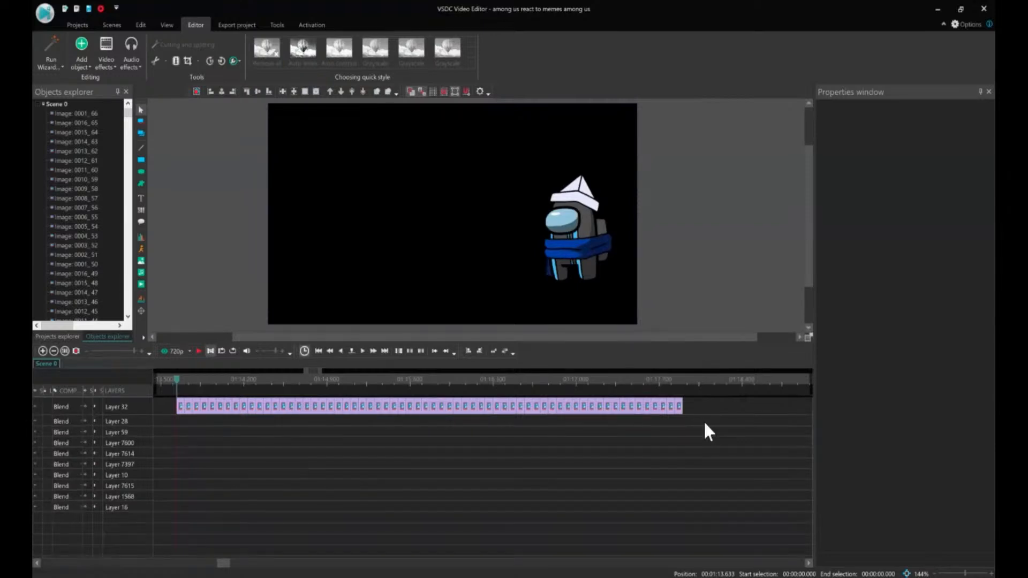
pyautogui.moveTo(705, 423); pyautogui.dragTo(174, 407)
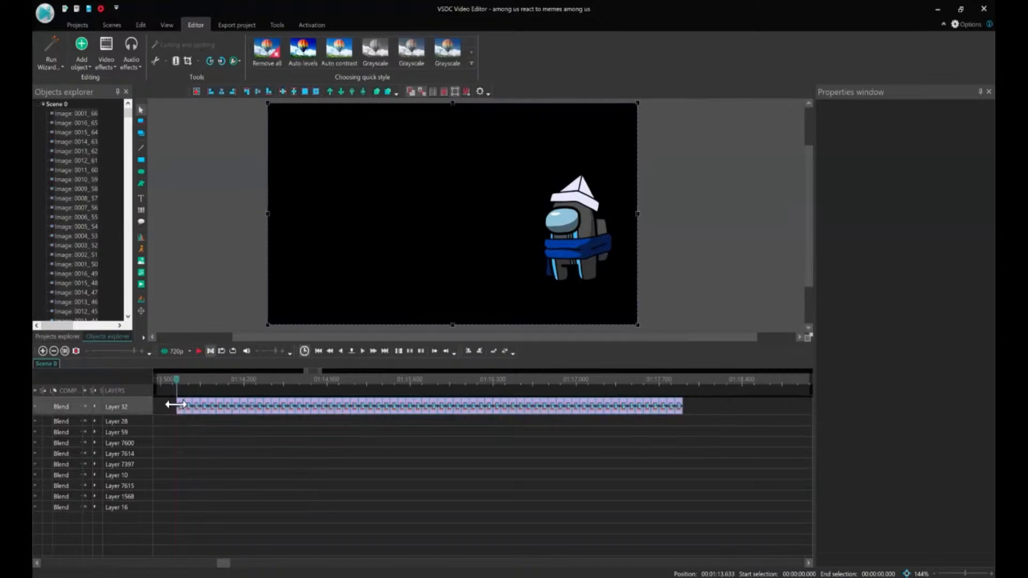
pyautogui.rightClick(185, 405)
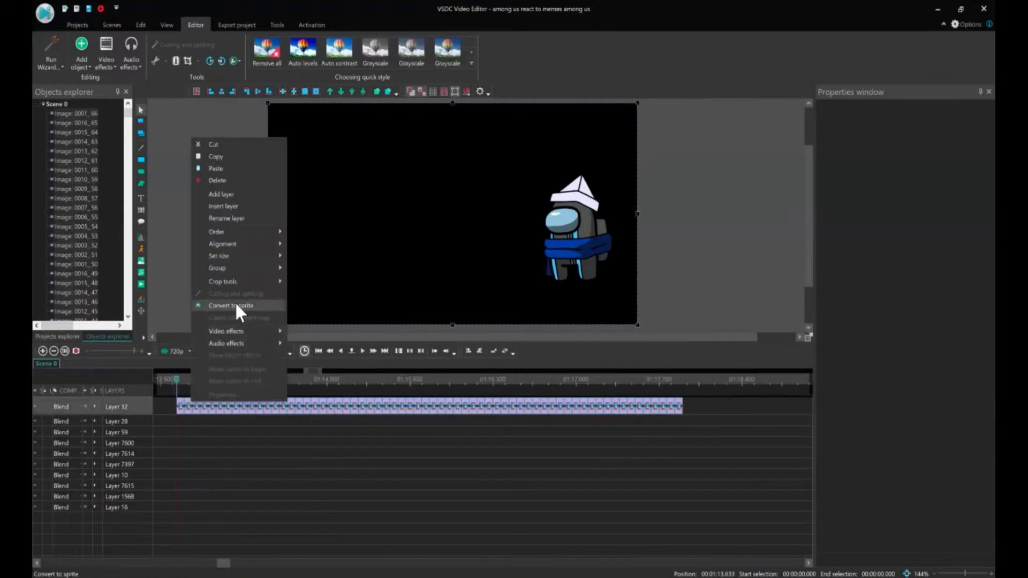
pyautogui.click(238, 312)
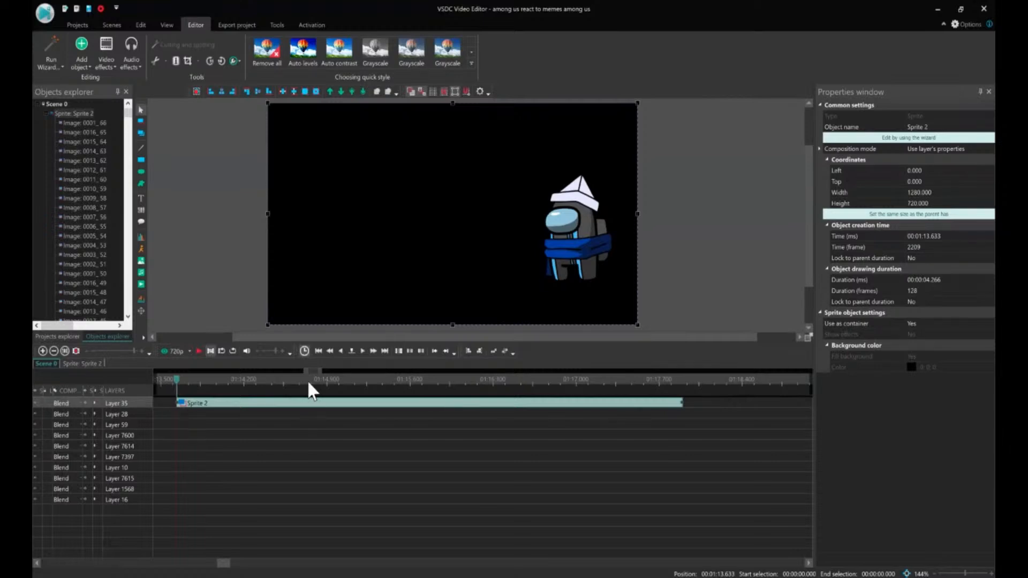
# Move the character sprite earlier on the timeline to start at 00:00:55.366 on Layer 7600.
pyautogui.click(54, 350)
pyautogui.click(53, 351)
pyautogui.click(53, 351)
pyautogui.moveTo(238, 563); pyautogui.dragTo(209, 563)
pyautogui.moveTo(600, 420); pyautogui.dragTo(244, 431)
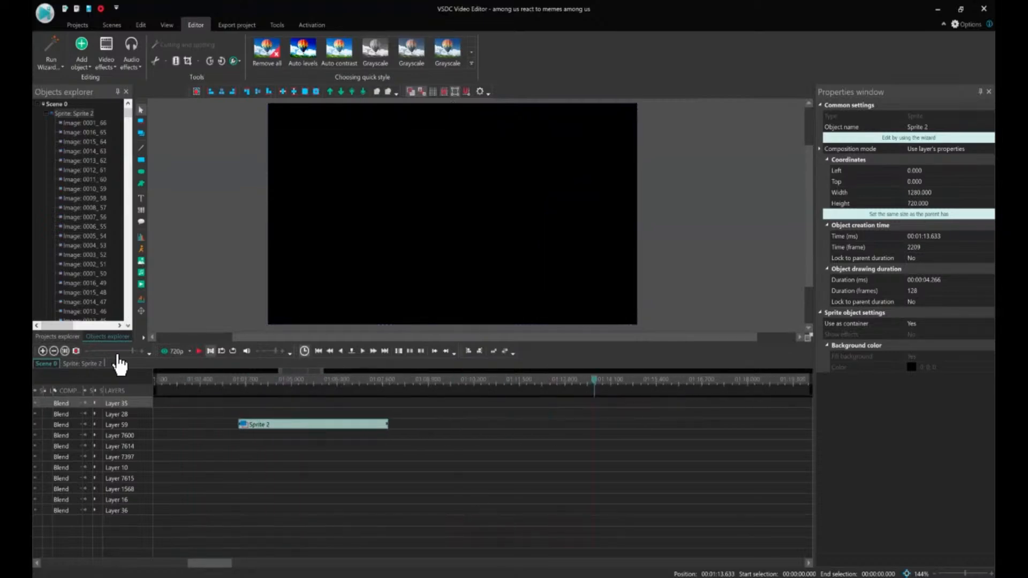
pyautogui.click(54, 351)
pyautogui.click(53, 350)
pyautogui.moveTo(480, 423); pyautogui.dragTo(343, 431)
# Preview the character sprite from its beginning, then stop the playback once it has ended.
pyautogui.click(307, 381)
pyautogui.rightClick(330, 427)
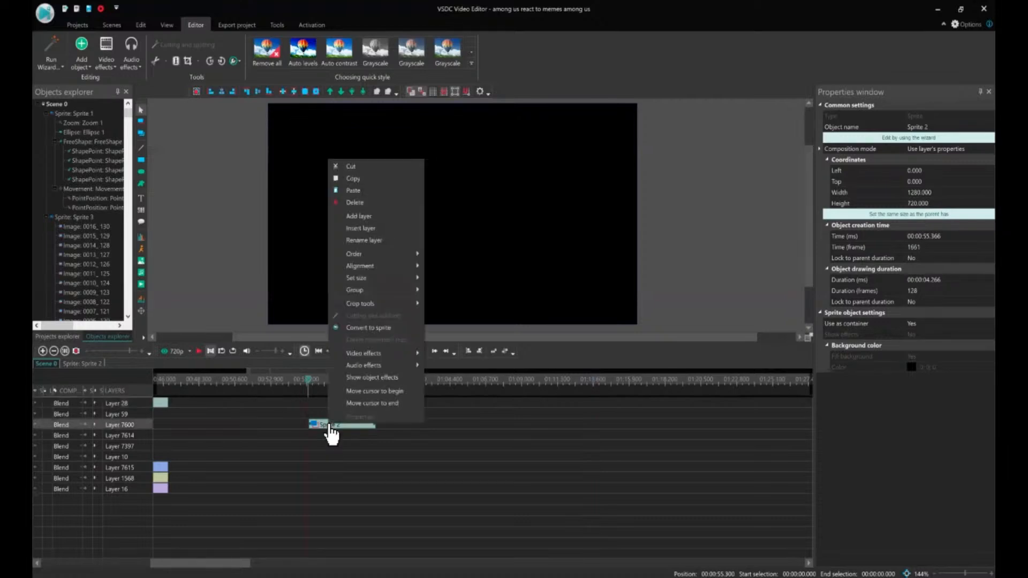
pyautogui.click(374, 390)
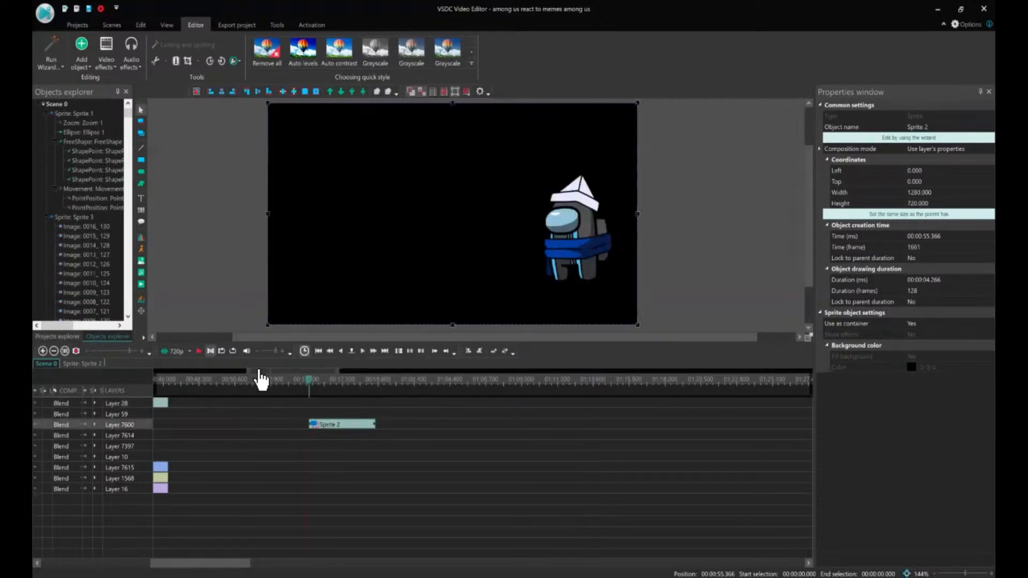
pyautogui.click(199, 352)
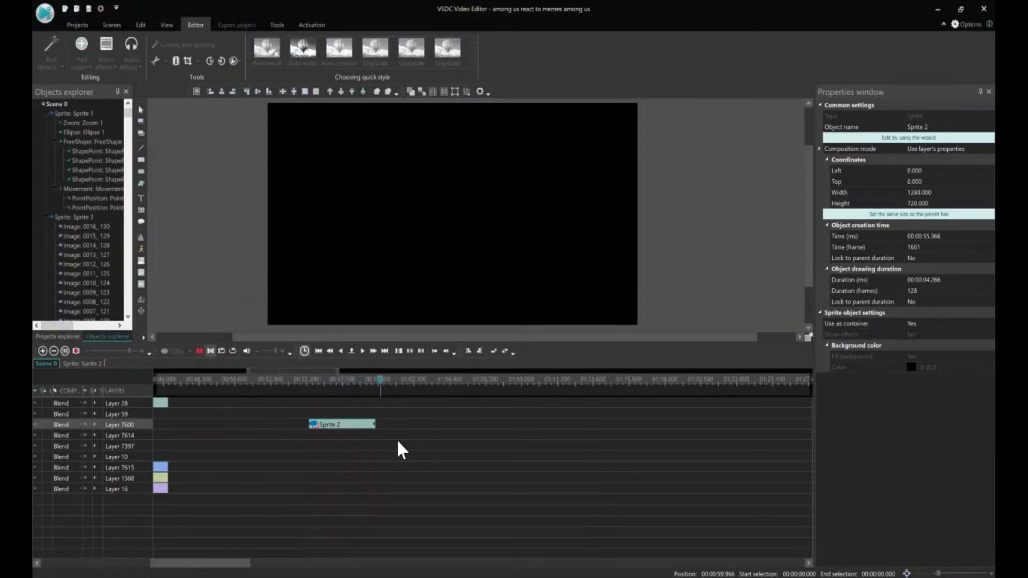
pyautogui.click(200, 352)
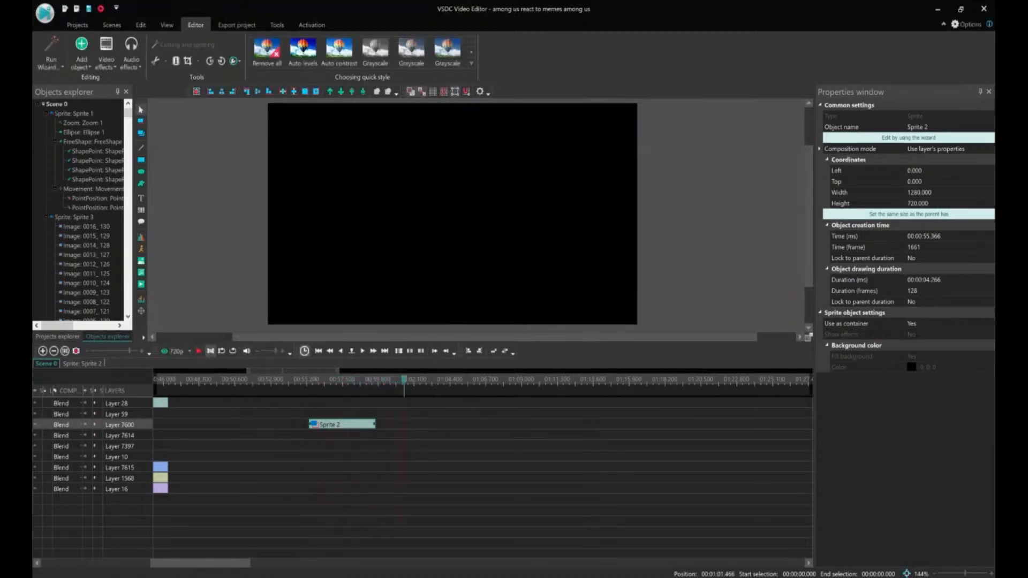
# Move the character sprite to Layer 10 at 00:00:10.300, above the room scene's clips, and show the frame at 00:00:12.100.
pyautogui.click(54, 351)
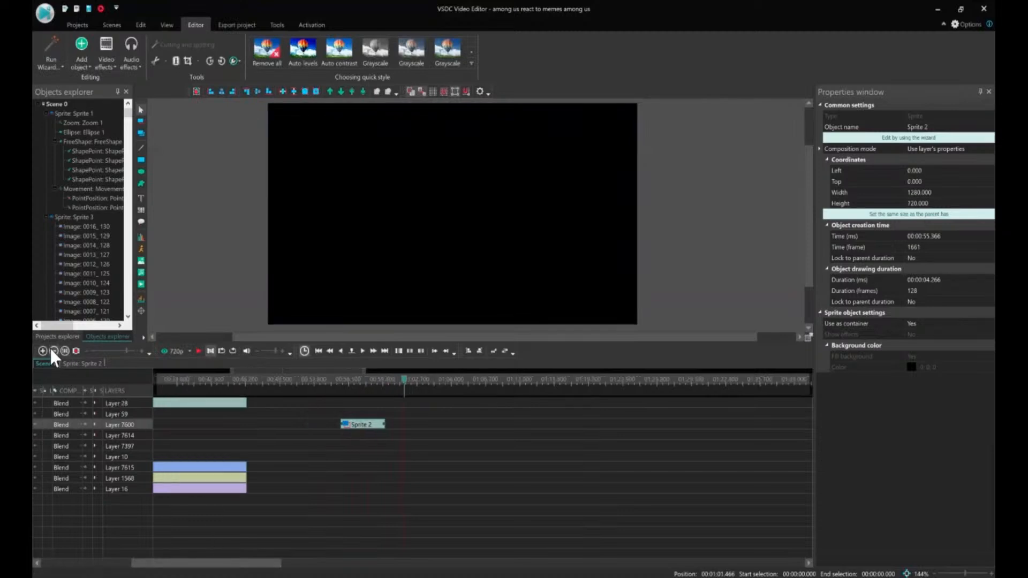
pyautogui.click(54, 351)
pyautogui.moveTo(215, 563); pyautogui.dragTo(153, 563)
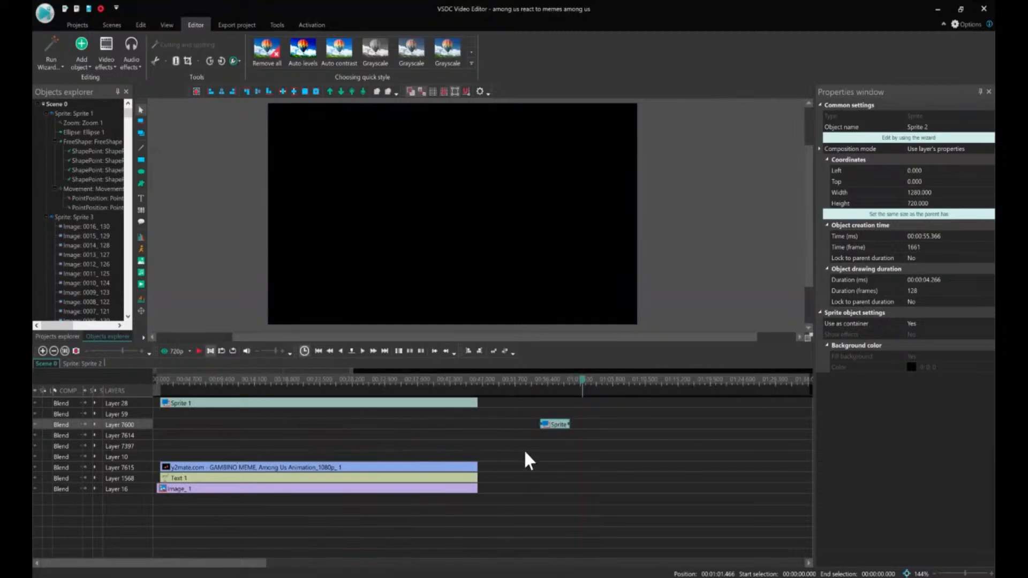
pyautogui.moveTo(554, 427); pyautogui.dragTo(241, 466)
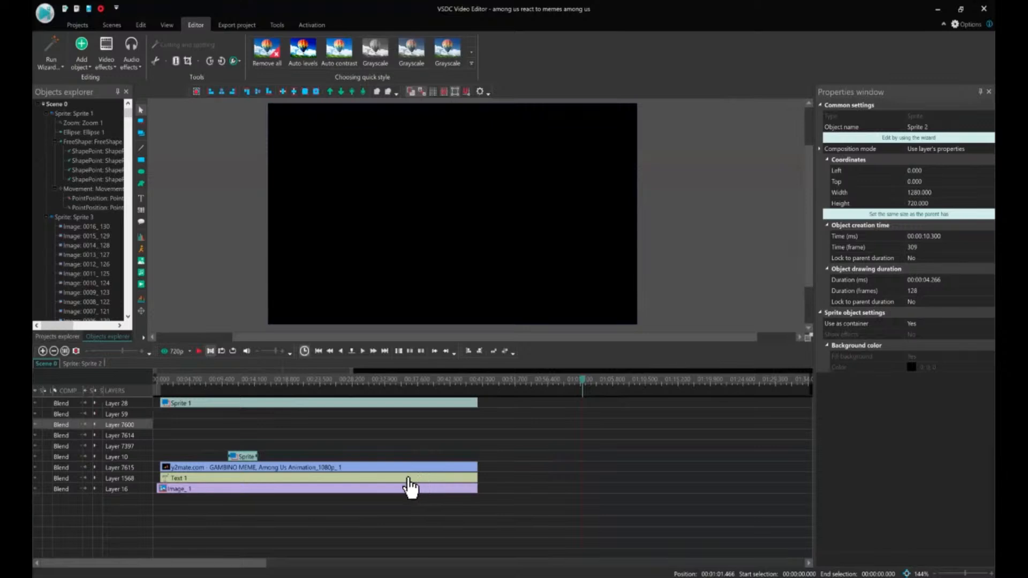
pyautogui.click(240, 382)
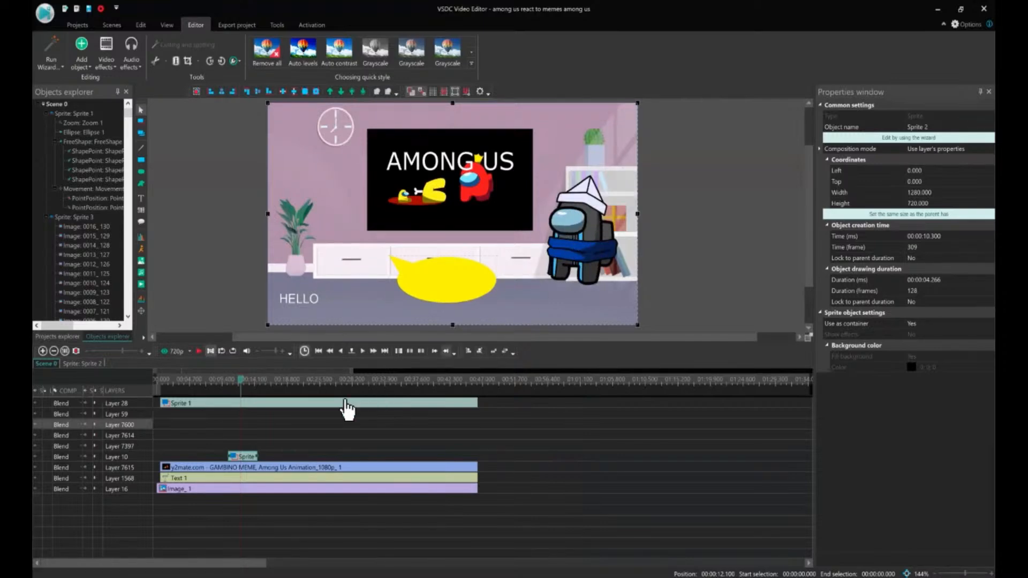
# Enlarge the character sprite to about 2128 by 1002 and position it at about -633, -131, in front of the bookshelf.
pyautogui.click(275, 457)
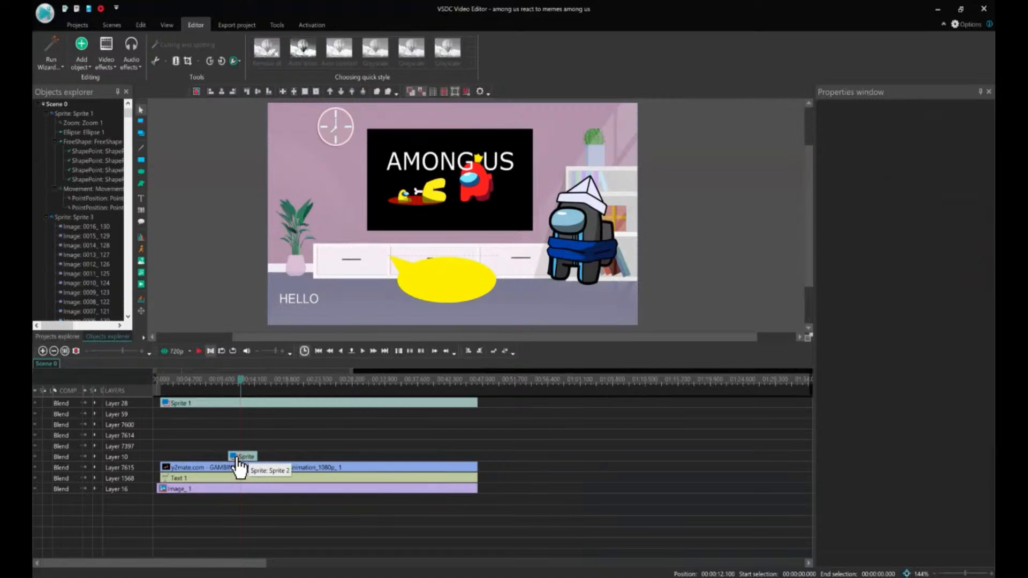
pyautogui.click(238, 459)
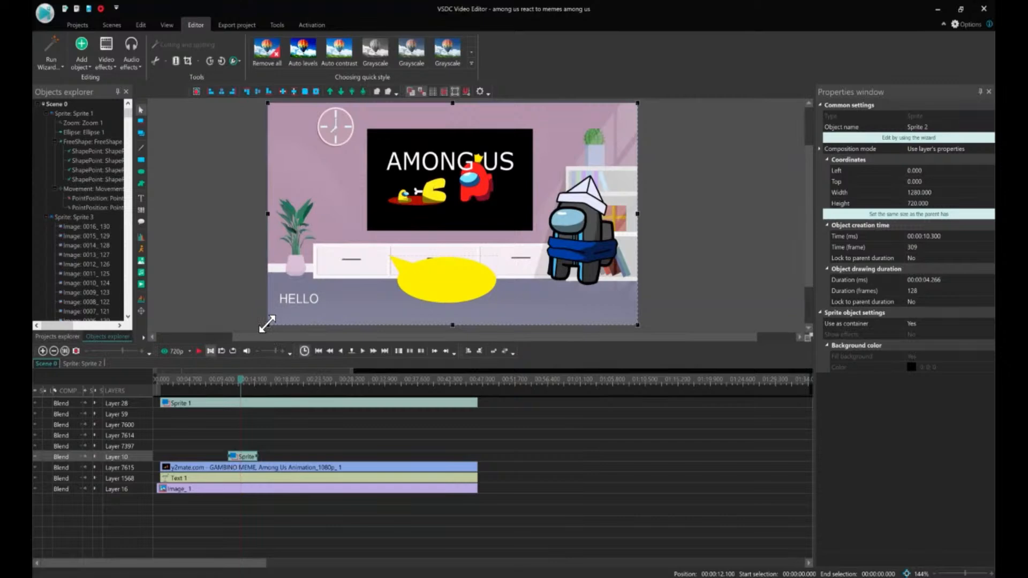
pyautogui.moveTo(267, 323); pyautogui.dragTo(55, 391)
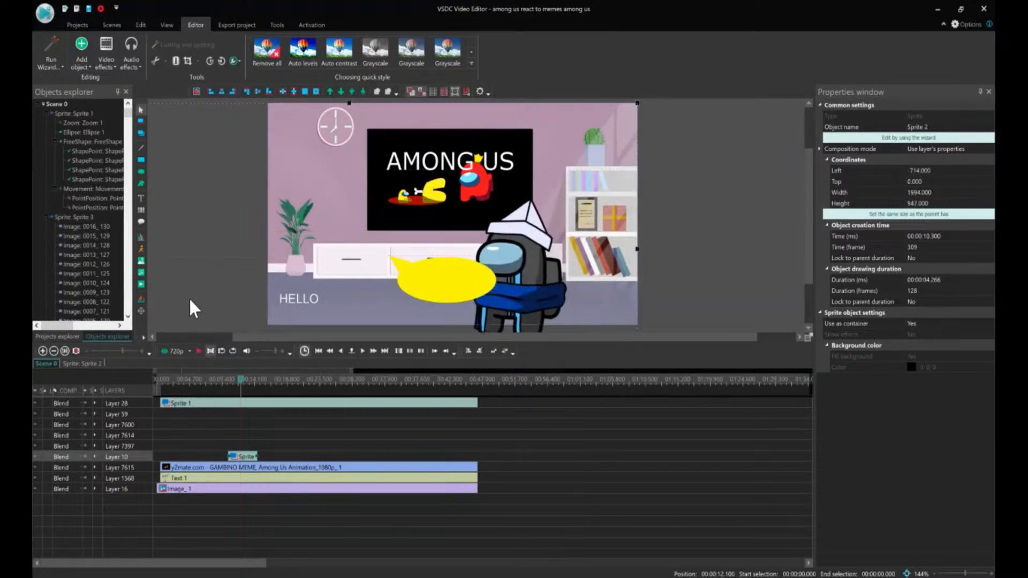
pyautogui.moveTo(199, 287); pyautogui.dragTo(247, 270)
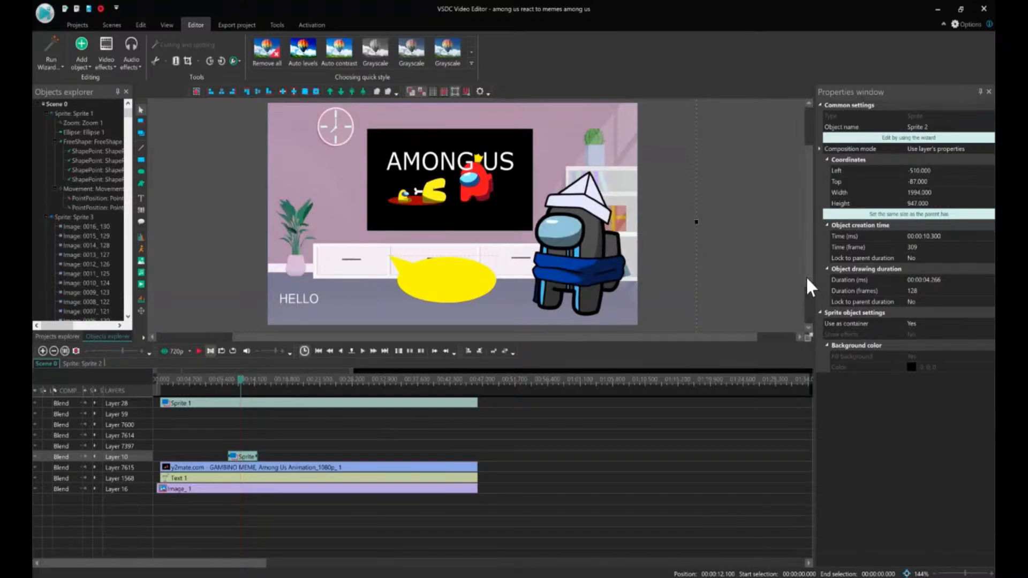
pyautogui.moveTo(806, 285); pyautogui.dragTo(804, 316)
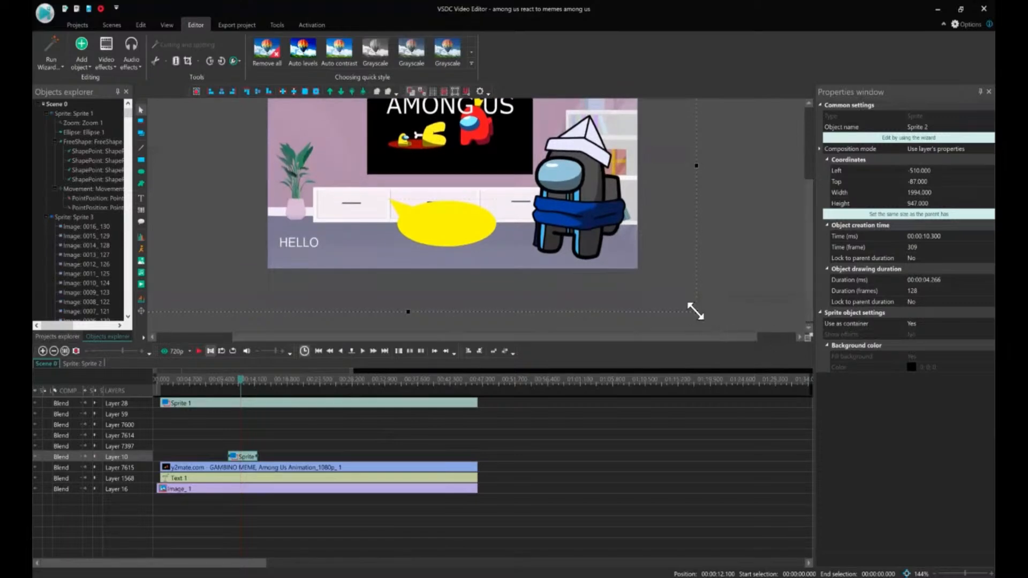
pyautogui.moveTo(695, 310); pyautogui.dragTo(729, 326)
pyautogui.moveTo(690, 298); pyautogui.dragTo(660, 286)
pyautogui.moveTo(807, 194)
pyautogui.mouseDown()
pyautogui.moveTo(809, 183)
pyautogui.moveTo(814, 194)
pyautogui.mouseUp()
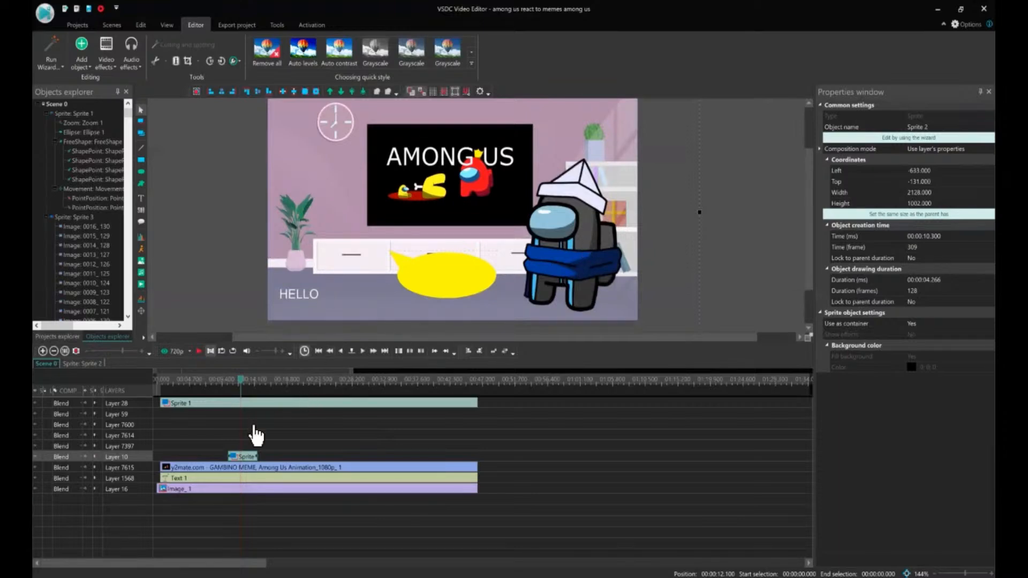
# Add a Flip transform effect to the character sprite on a new layer, covering the whole parent duration.
pyautogui.click(250, 460)
pyautogui.click(103, 68)
pyautogui.moveTo(136, 114)
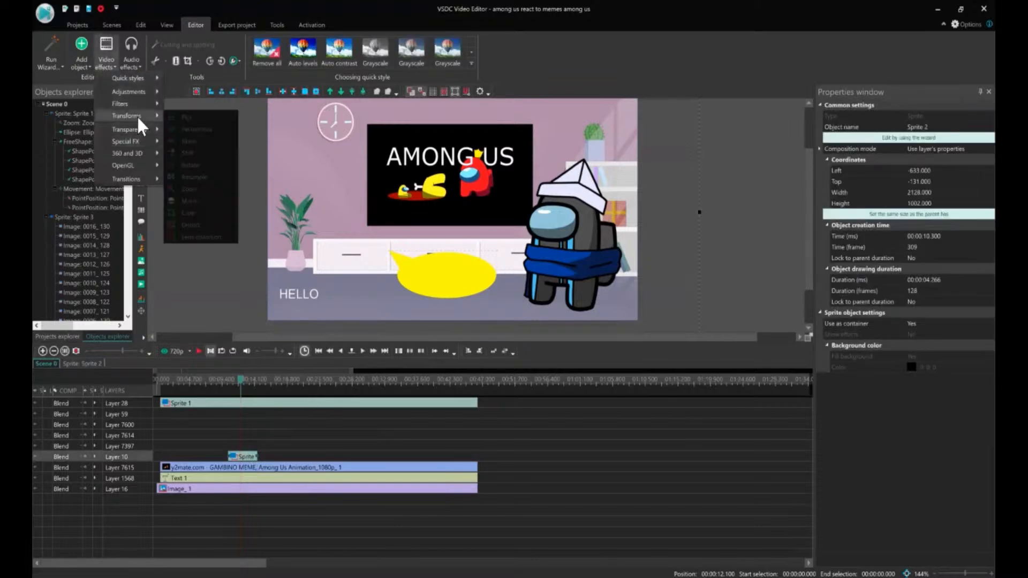
pyautogui.click(189, 115)
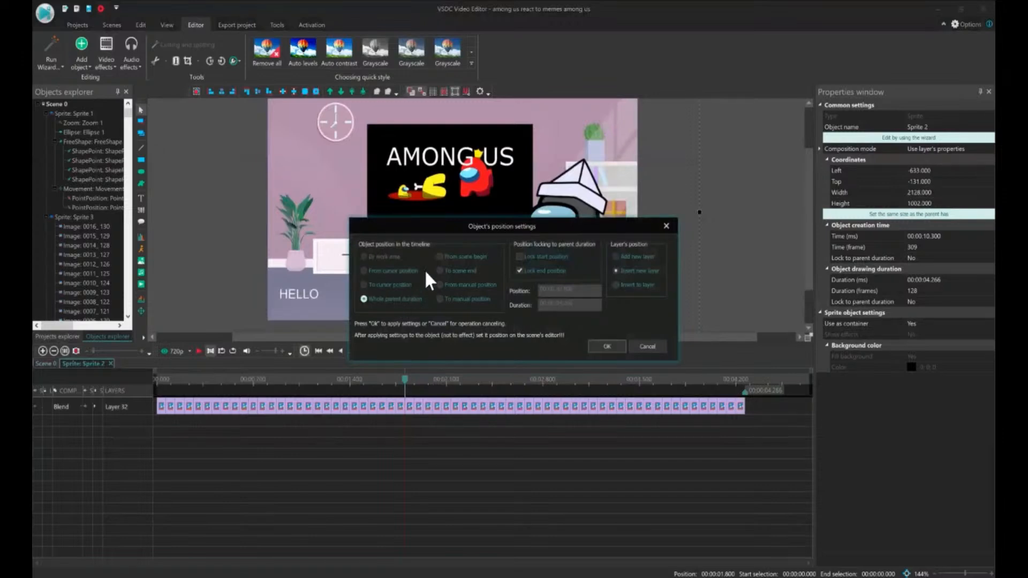
pyautogui.click(595, 346)
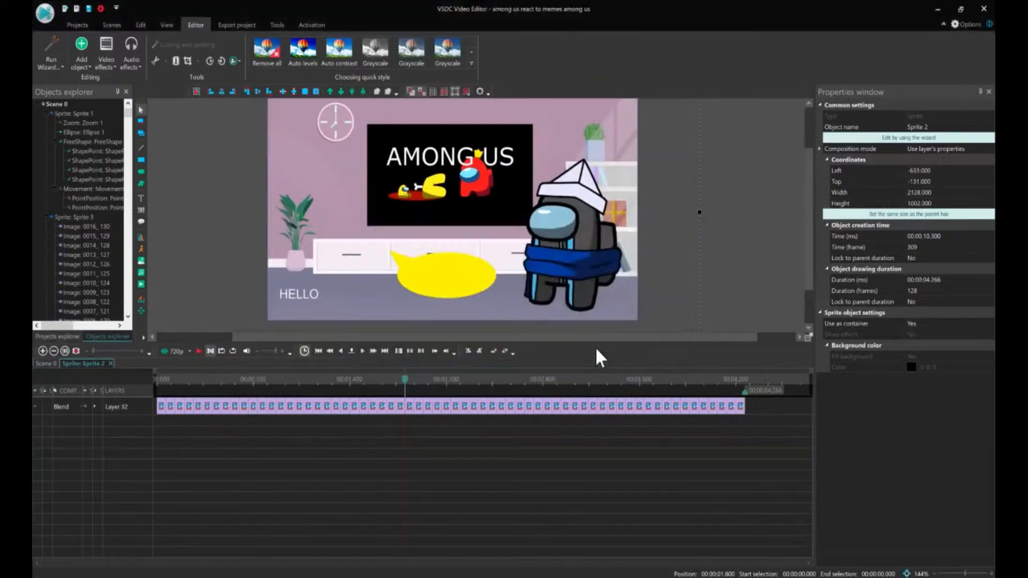
pyautogui.click(518, 404)
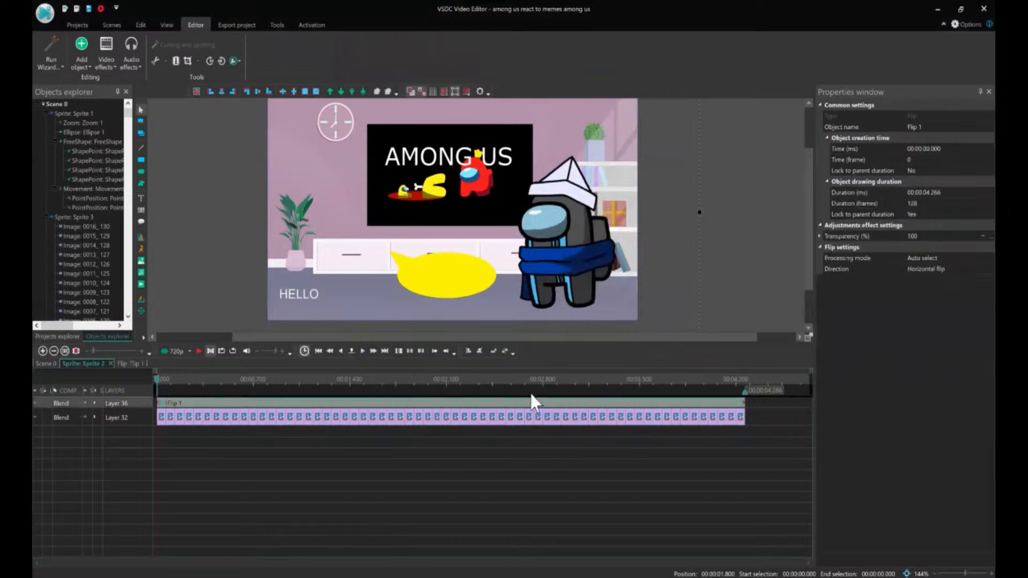
# Delete the Flip effect from the character sprite's timeline.
pyautogui.click(322, 430)
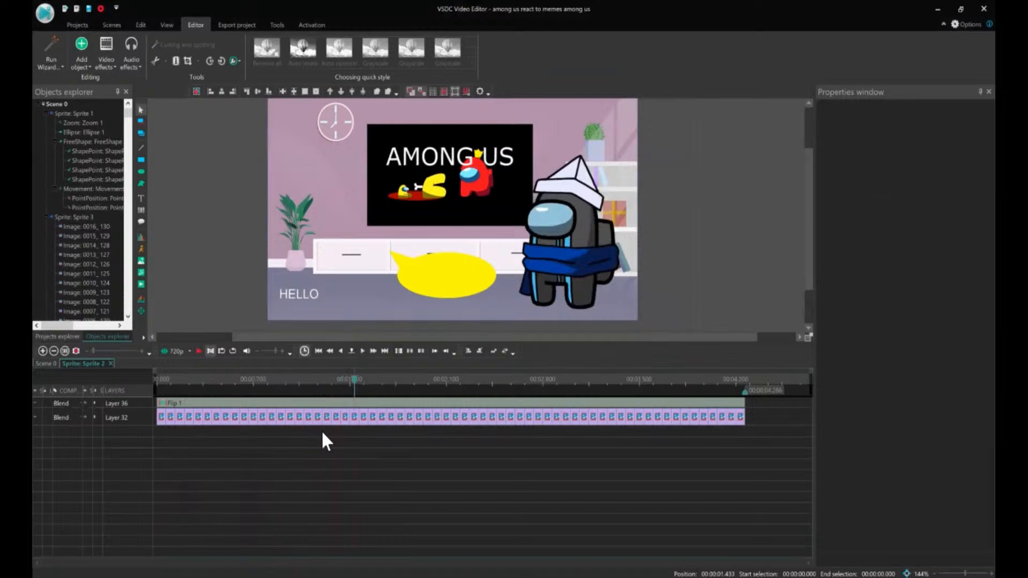
pyautogui.doubleClick(368, 403)
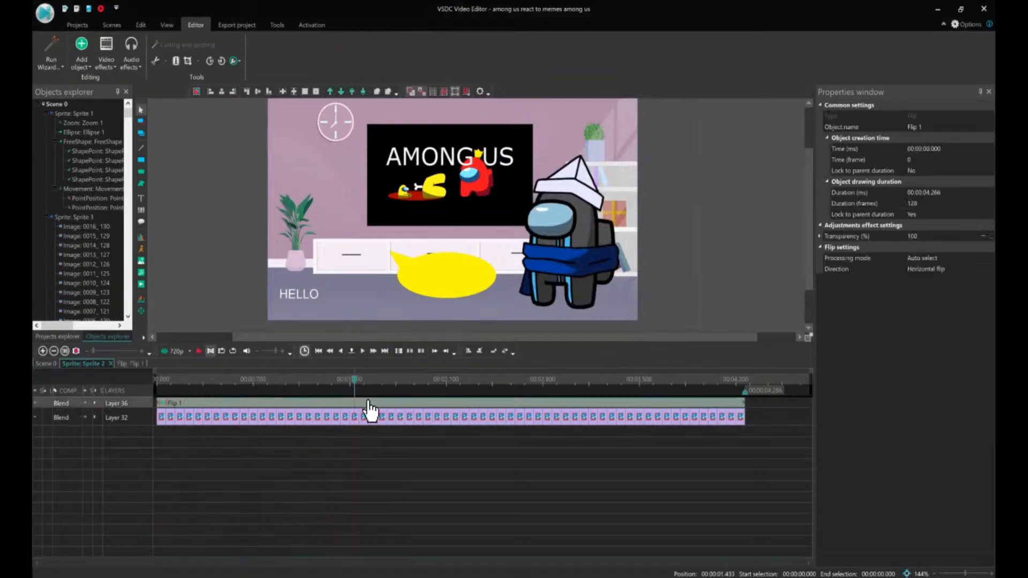
pyautogui.press('Delete')
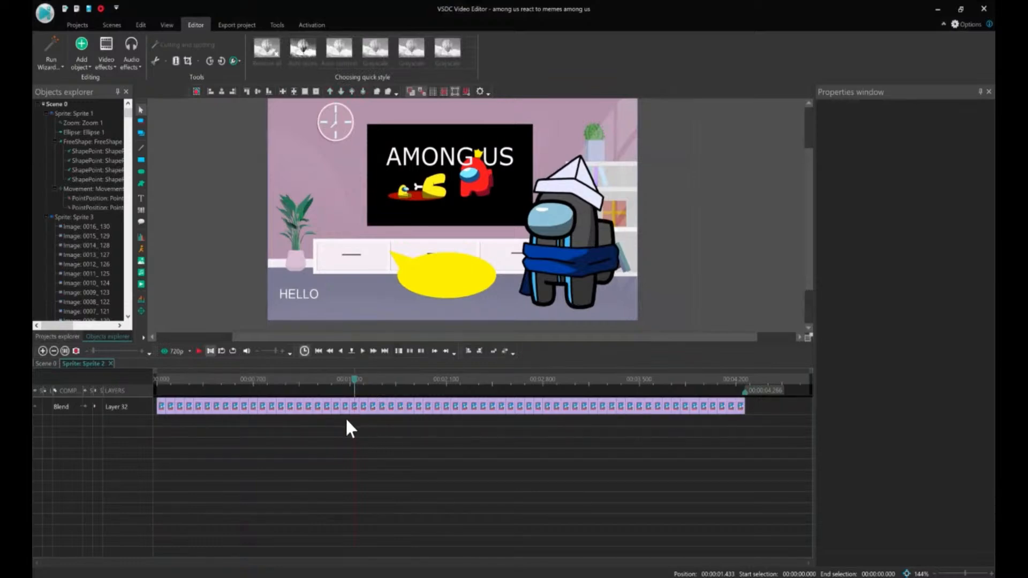
# Preview the unflipped character sprite from its beginning.
pyautogui.click(157, 378)
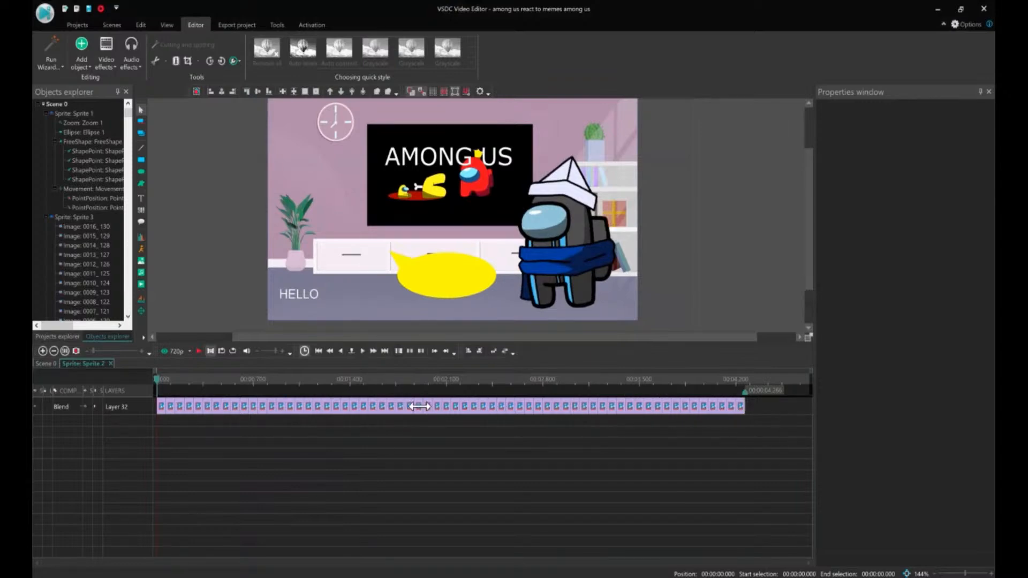
pyautogui.moveTo(420, 407)
pyautogui.press('space')
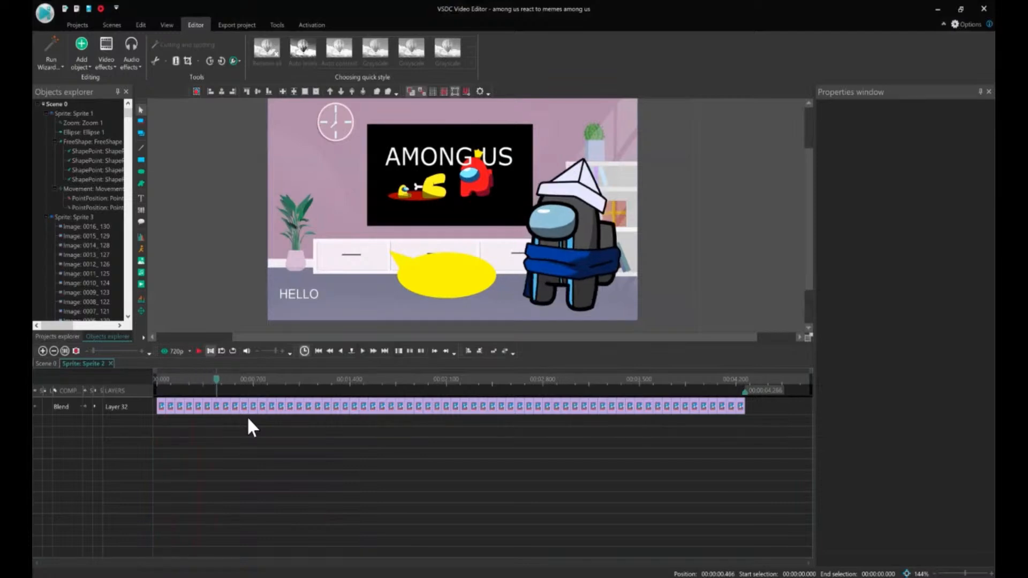
pyautogui.press('Left')
pyautogui.press('Left')
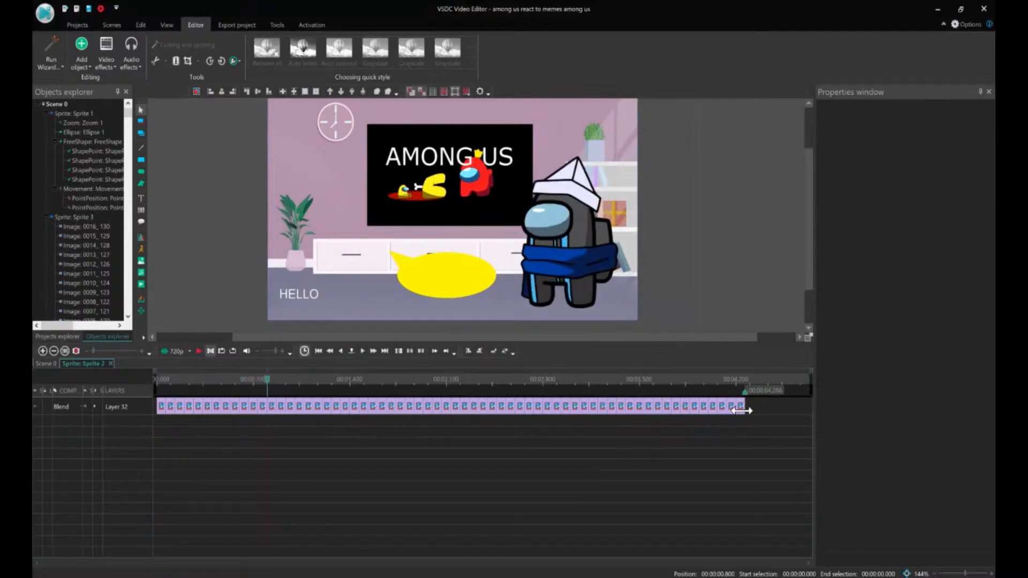
# Return to the main scene, move the character sprite to Layer 59 at 00:03:07.466, and place the cursor at 00:01:27.433.
pyautogui.click(110, 363)
pyautogui.moveTo(187, 468); pyautogui.dragTo(339, 434)
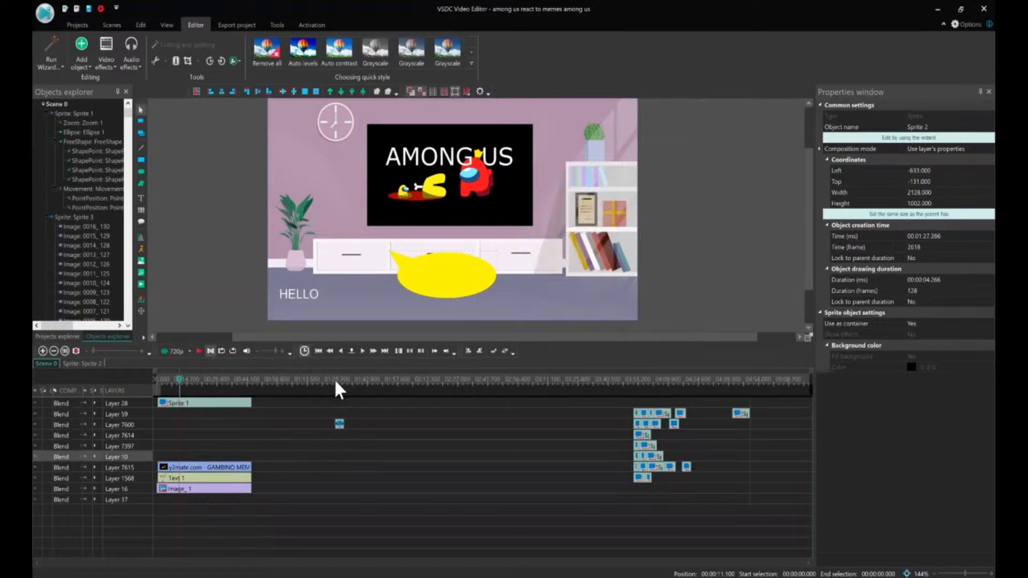
pyautogui.click(335, 379)
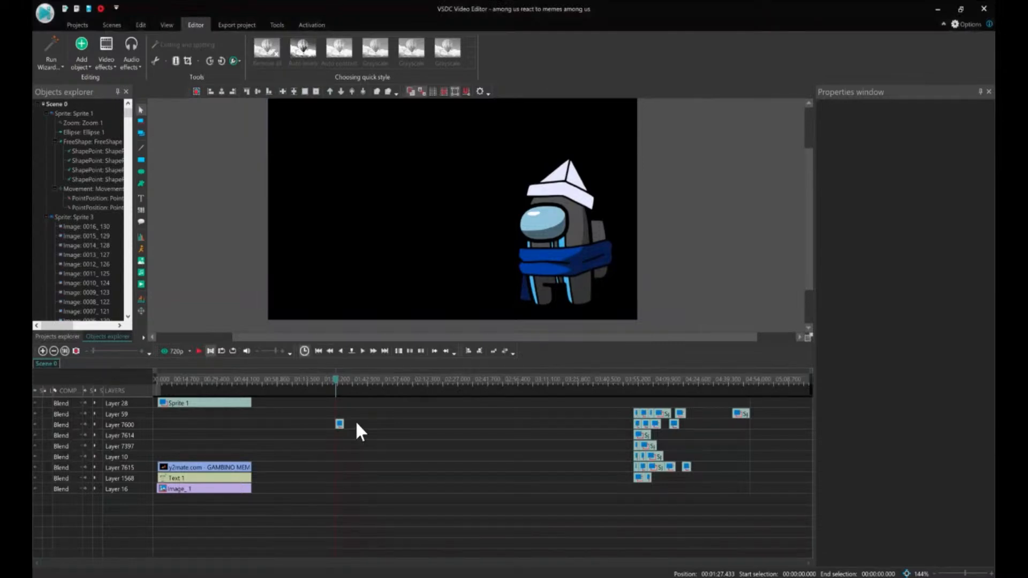
pyautogui.moveTo(339, 424); pyautogui.dragTo(545, 414)
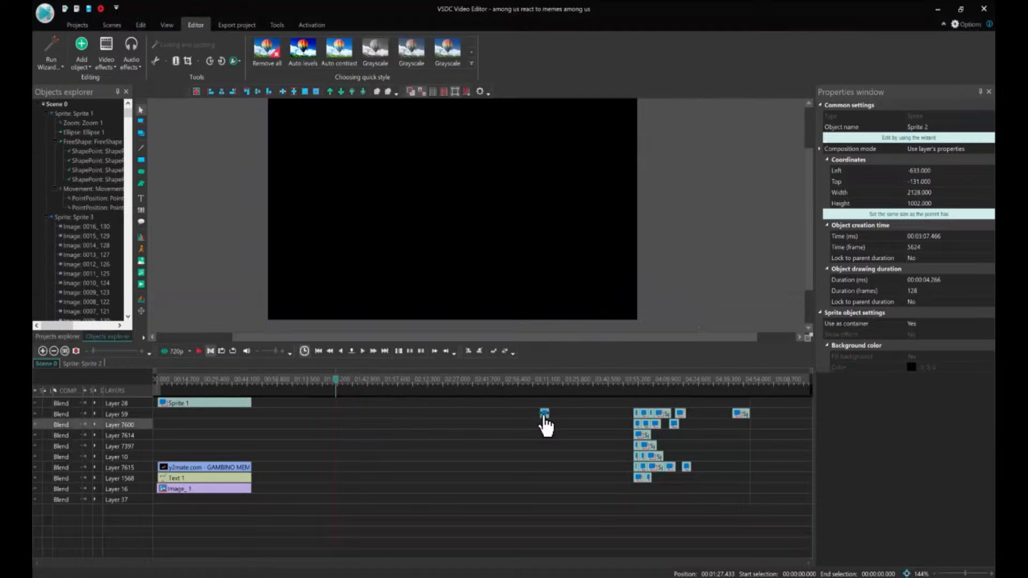
pyautogui.click(364, 409)
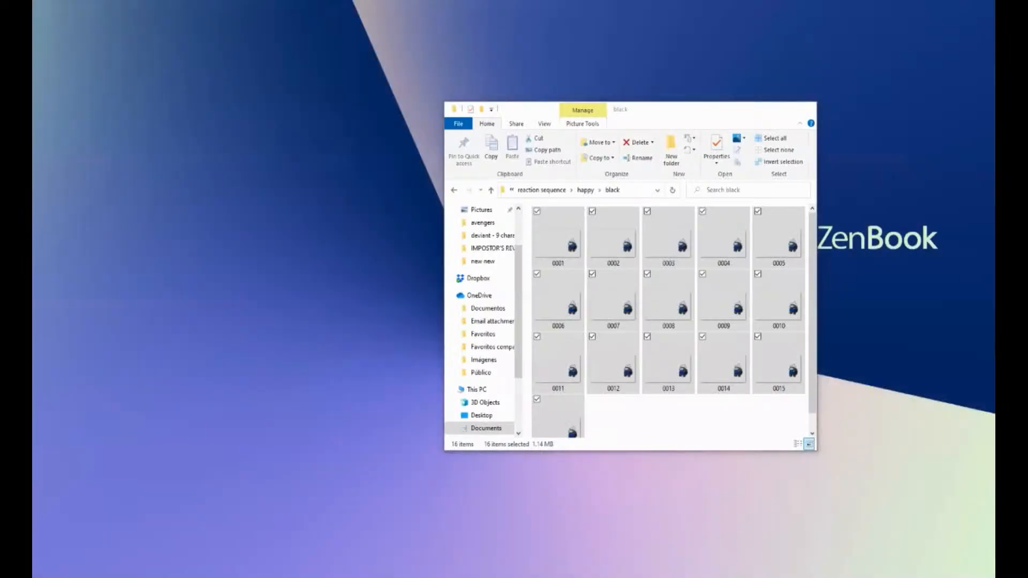
# Add all the images in the happy/black folder to the scene, opening them in the Files sequence wizard.
pyautogui.hotkey('alt', 'Tab')
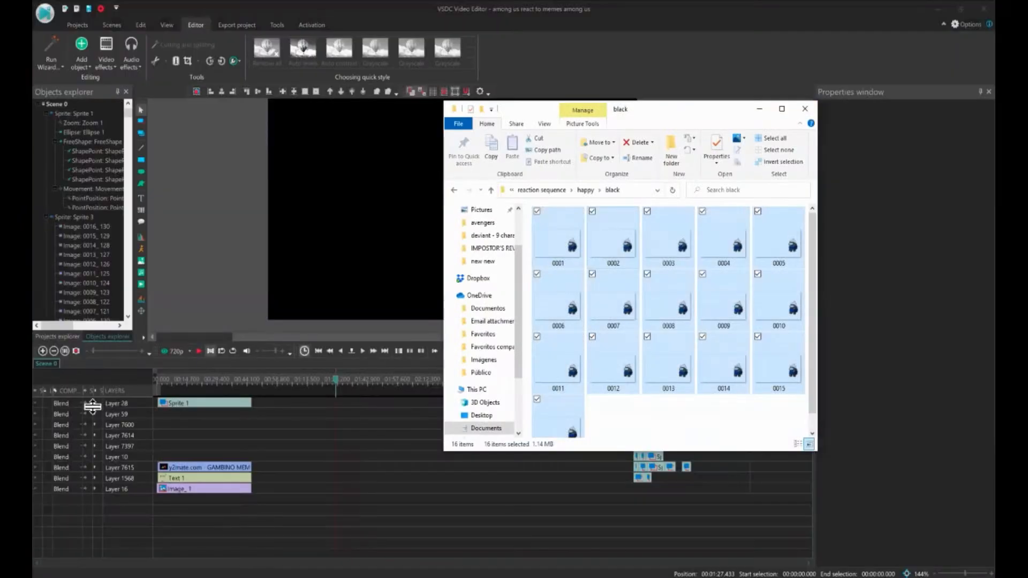
pyautogui.click(631, 421)
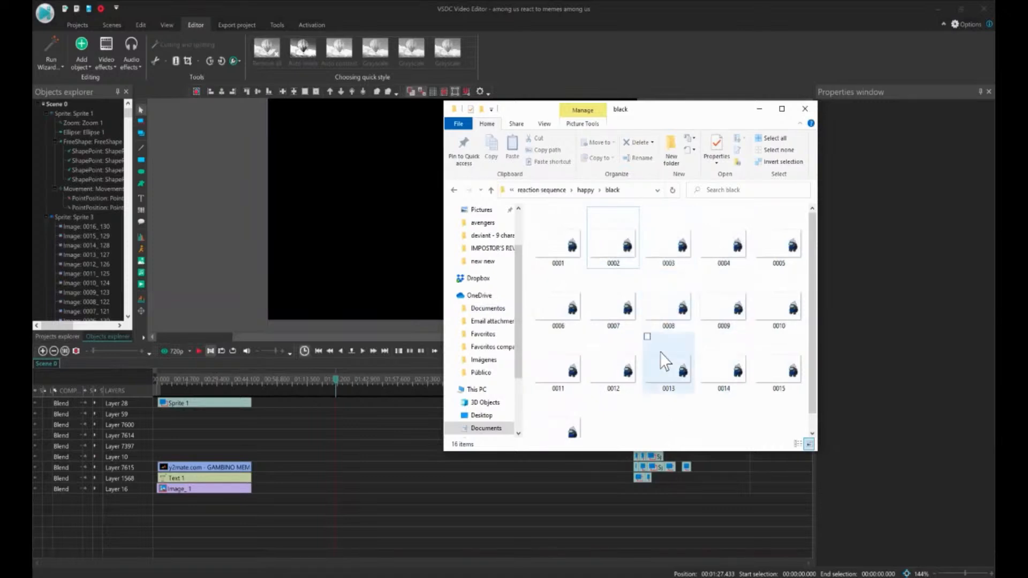
pyautogui.hotkey('ctrl', 'a')
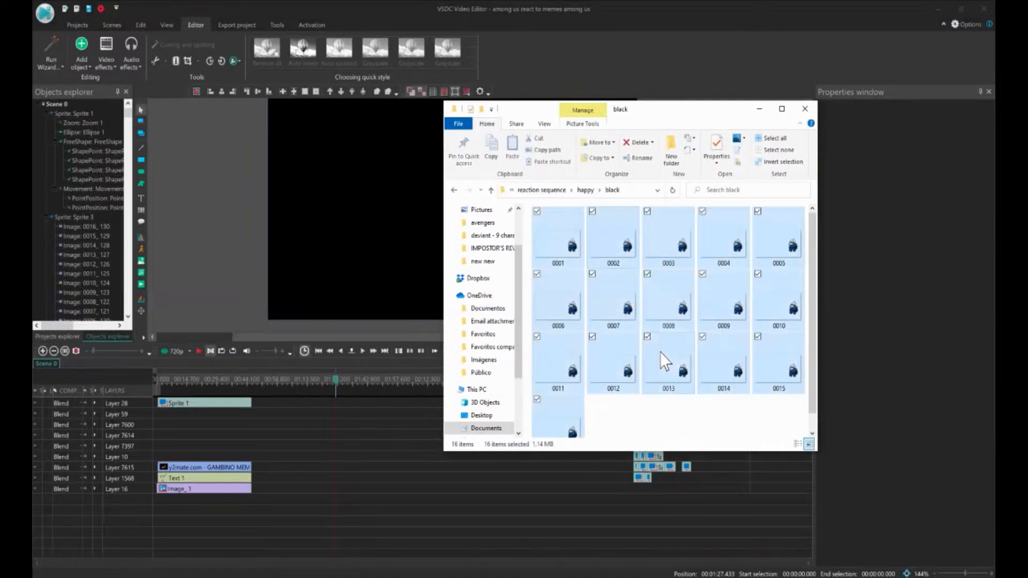
pyautogui.click(349, 408)
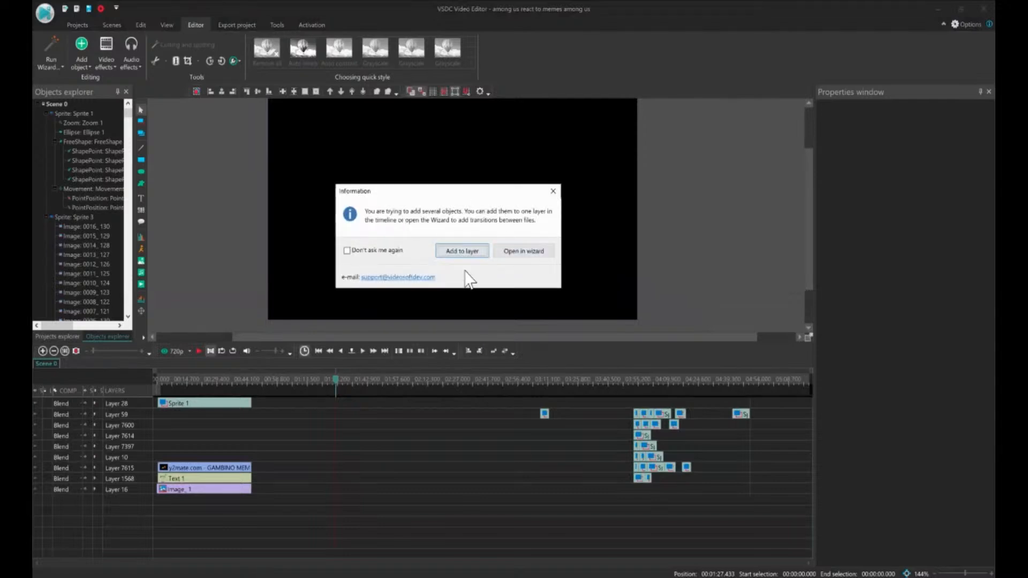
pyautogui.click(524, 251)
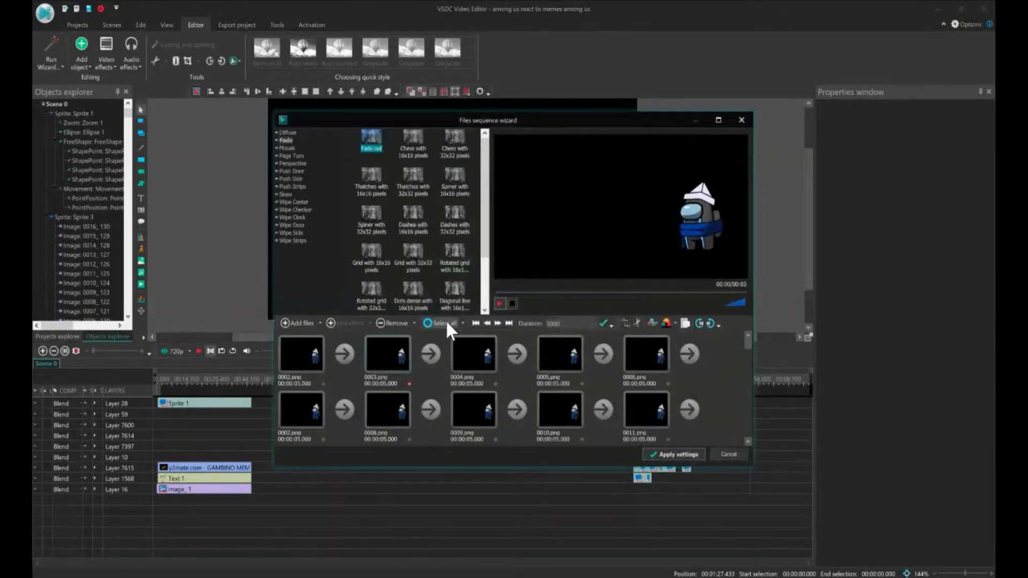
# Set the duration of all images in the sequence to 66 ms and apply the wizard settings.
pyautogui.doubleClick(579, 325)
pyautogui.write('66')
pyautogui.click(603, 324)
pyautogui.click(674, 323)
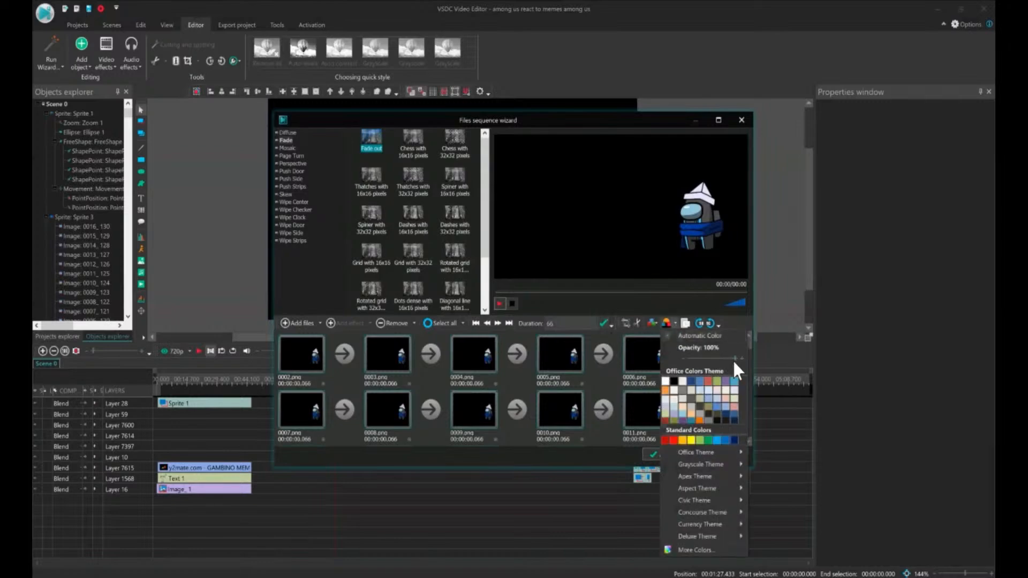
pyautogui.click(655, 369)
pyautogui.click(653, 454)
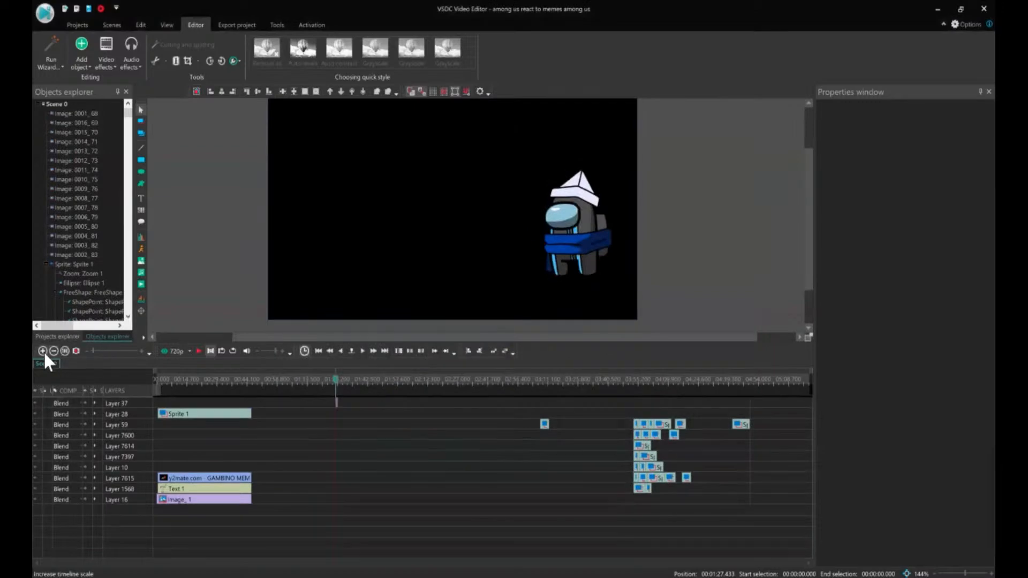
# Check the image sequence on Layer 37 against the number of files in the black folder.
pyautogui.click(42, 350)
pyautogui.click(43, 351)
pyautogui.click(44, 351)
pyautogui.click(44, 351)
pyautogui.click(43, 351)
pyautogui.click(43, 351)
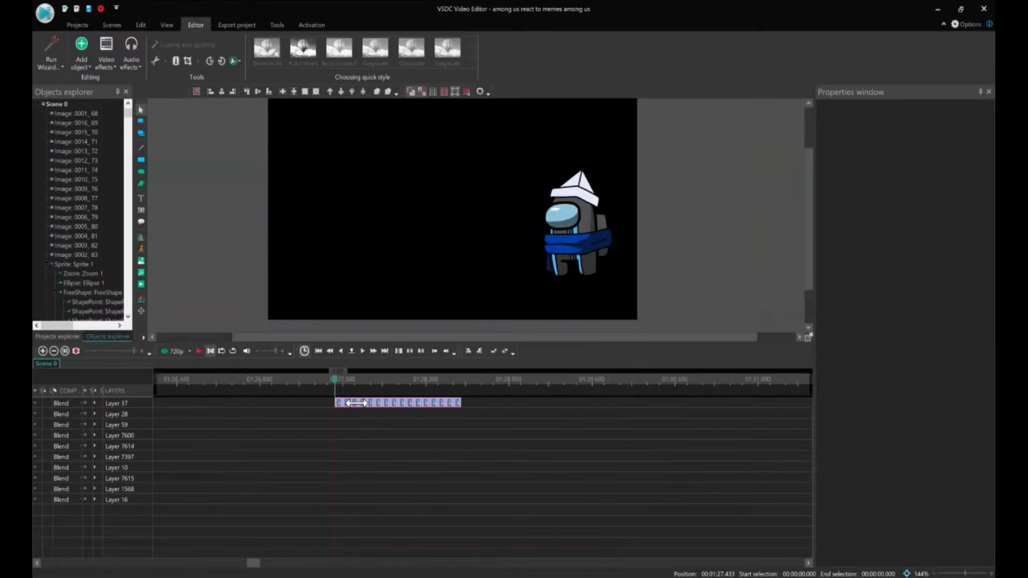
pyautogui.hotkey('alt', 'Tab')
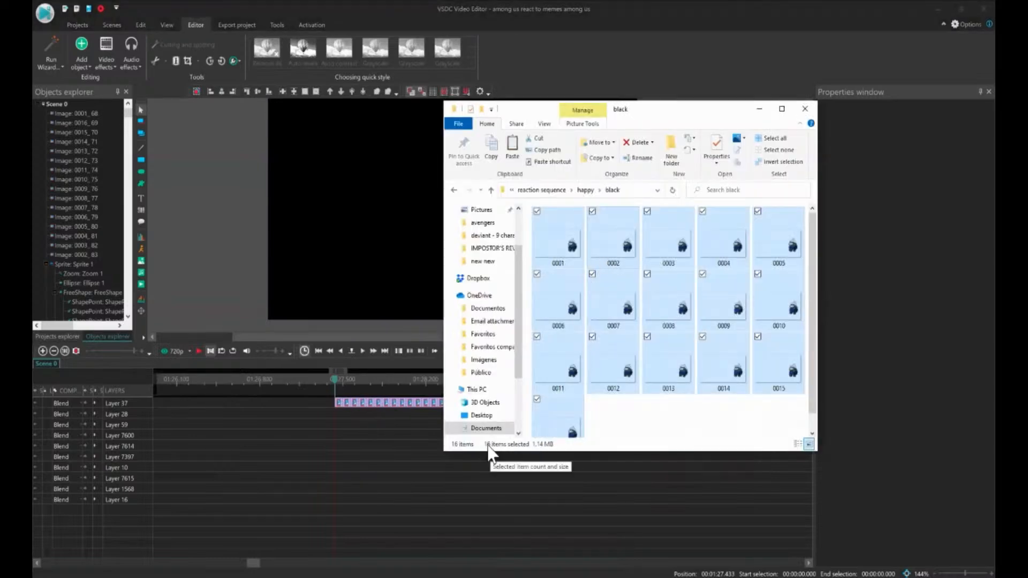
pyautogui.click(365, 410)
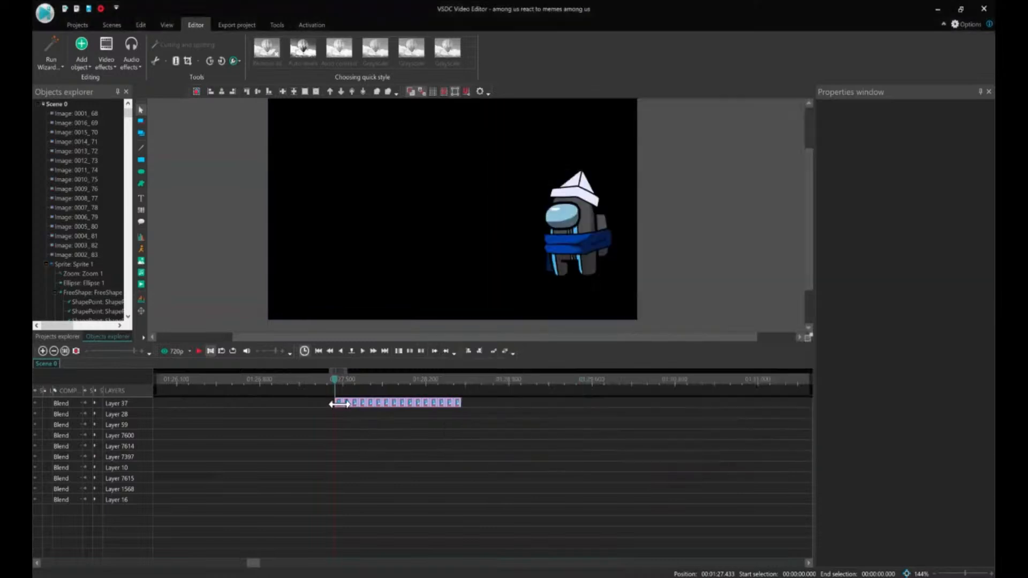
# Add a Flip transform effect to the first image of the sequence, on a new layer covering the whole parent duration.
pyautogui.click(339, 404)
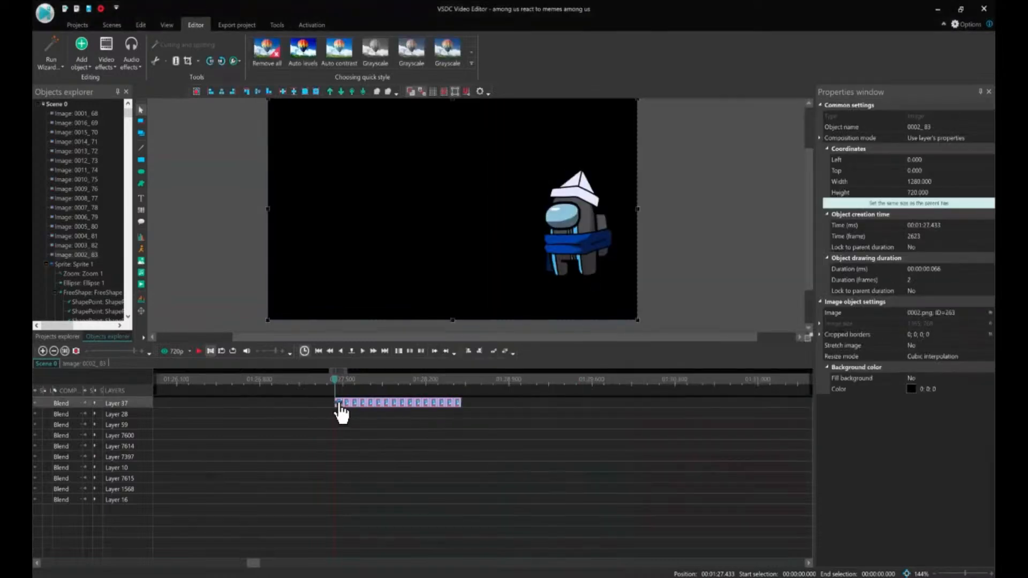
pyautogui.click(107, 66)
pyautogui.moveTo(144, 118)
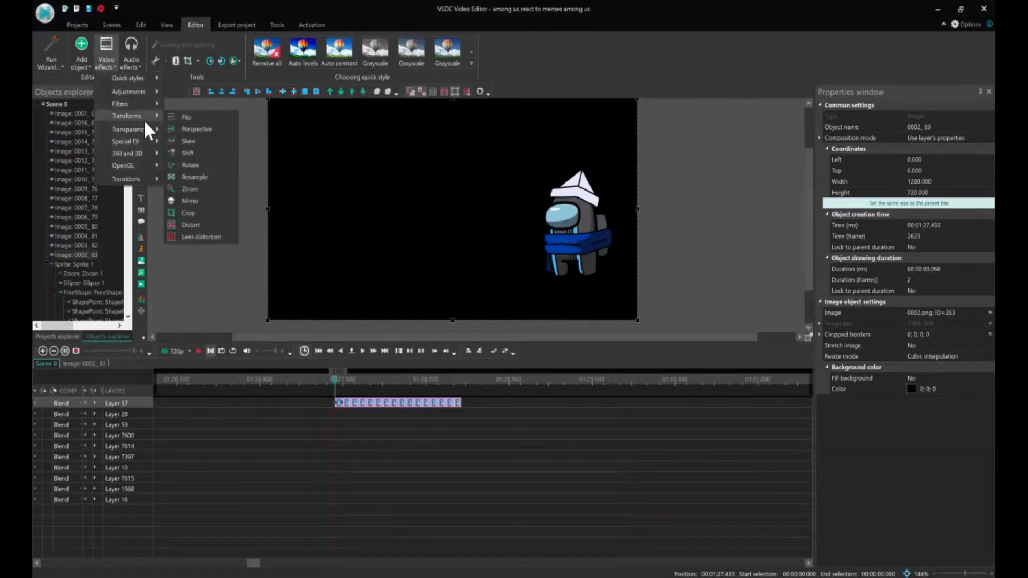
pyautogui.click(198, 116)
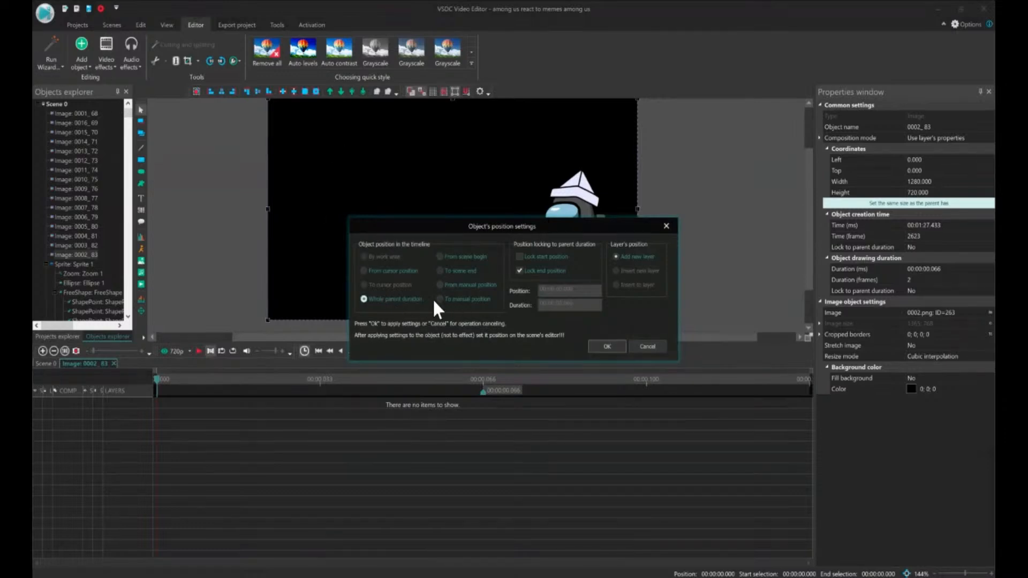
pyautogui.click(607, 346)
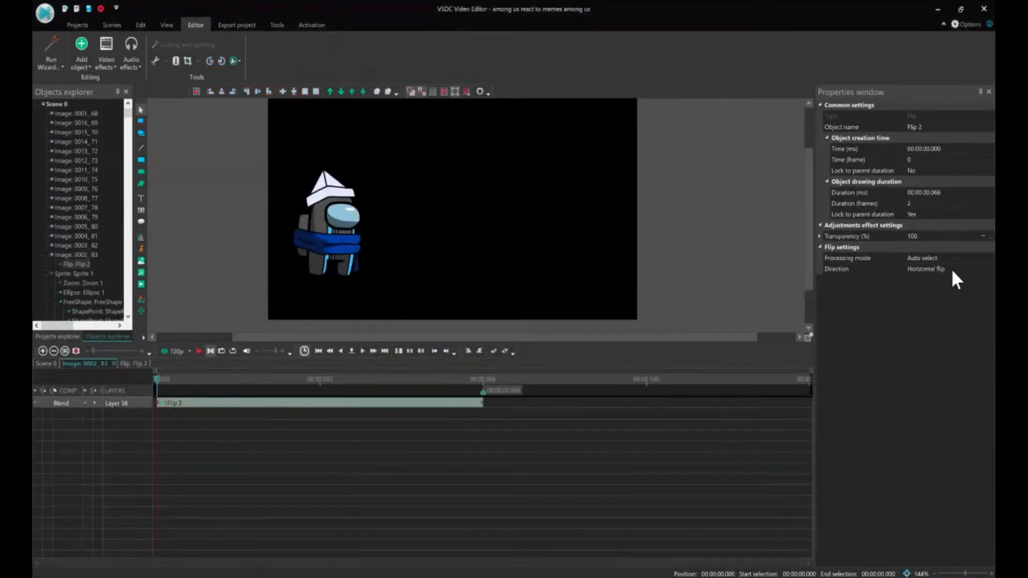
# Review the Flip effect's direction options and the available Transforms video effects.
pyautogui.click(953, 268)
pyautogui.click(962, 267)
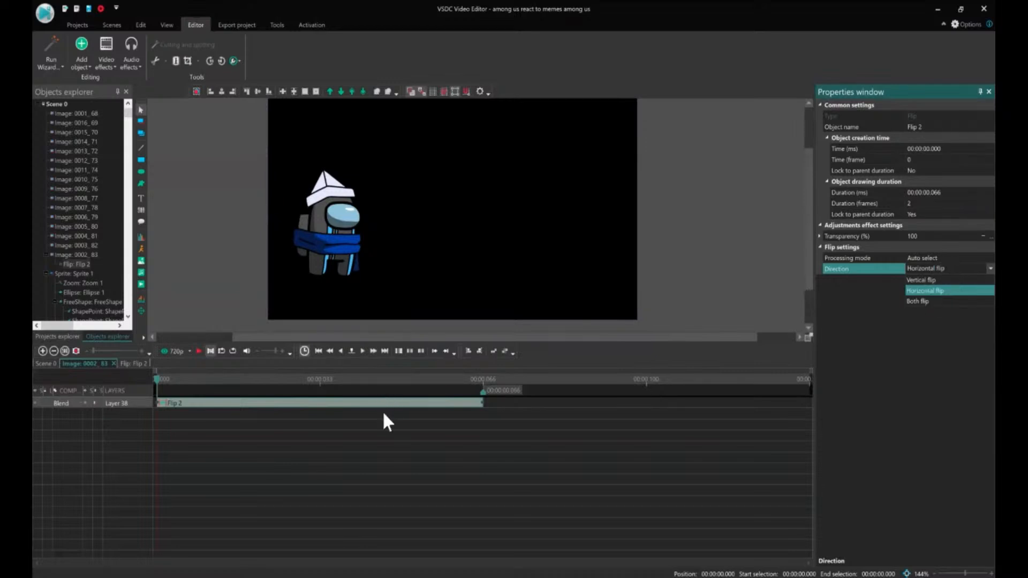
pyautogui.click(375, 426)
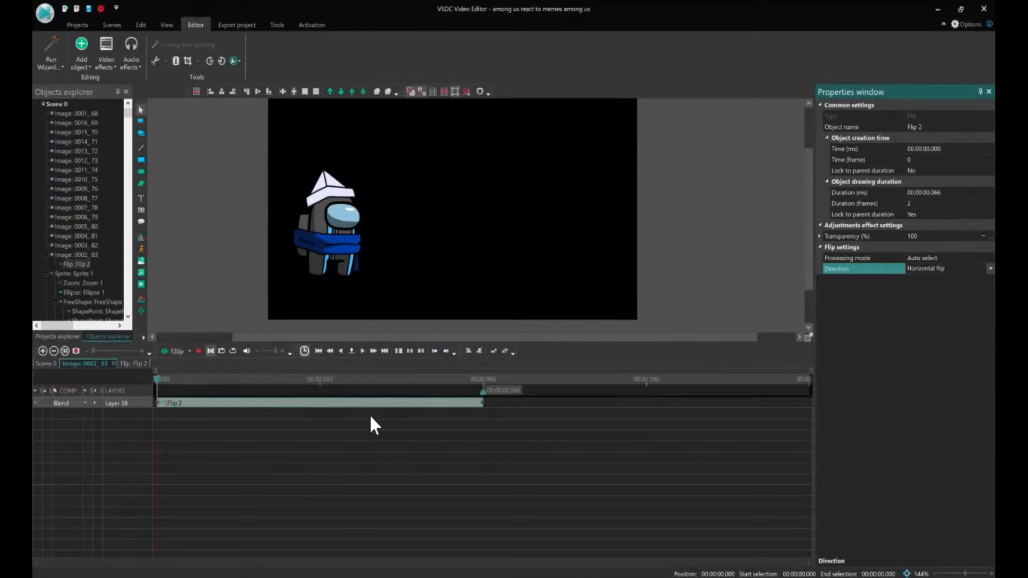
pyautogui.click(205, 407)
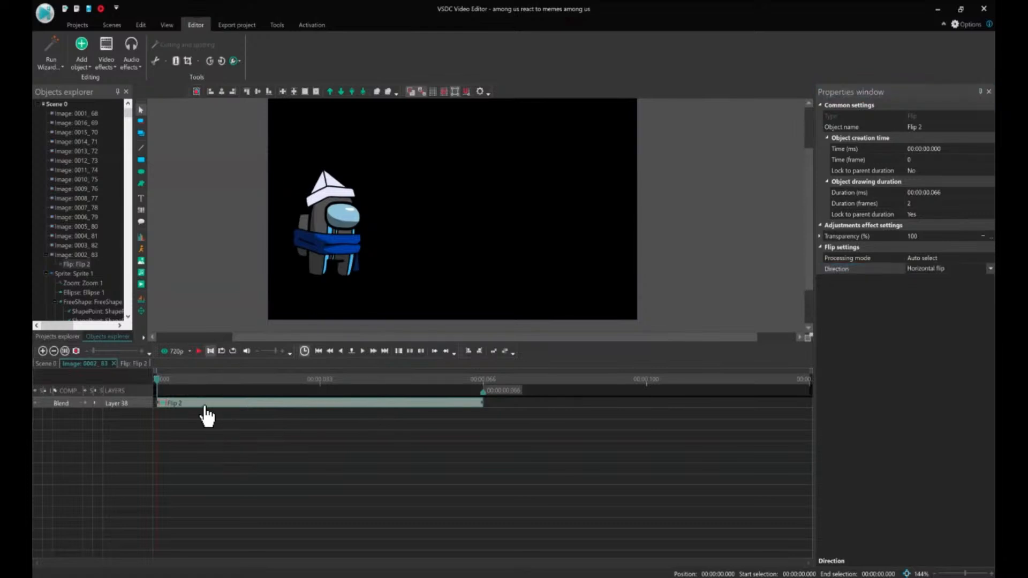
pyautogui.click(433, 415)
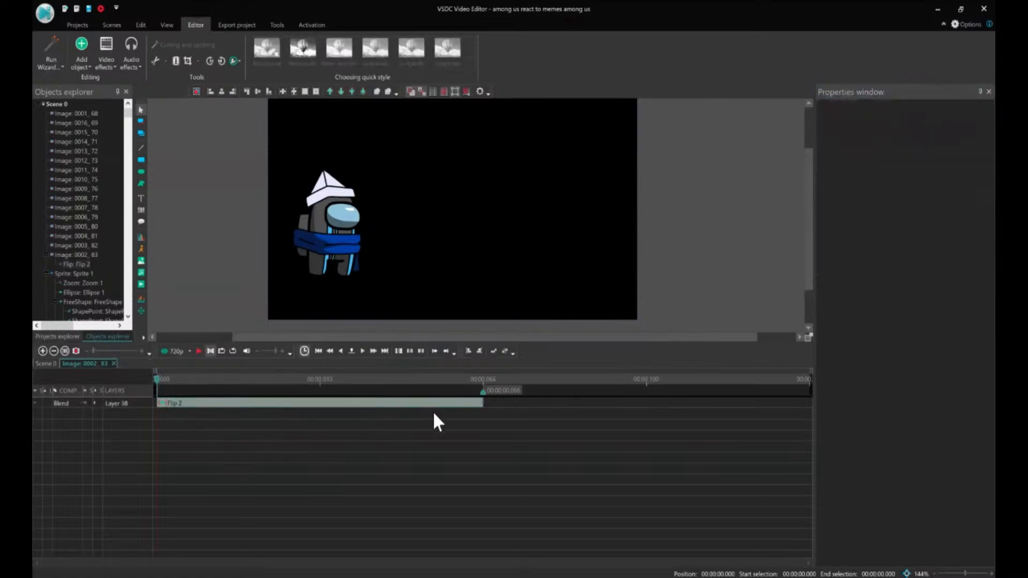
pyautogui.click(105, 64)
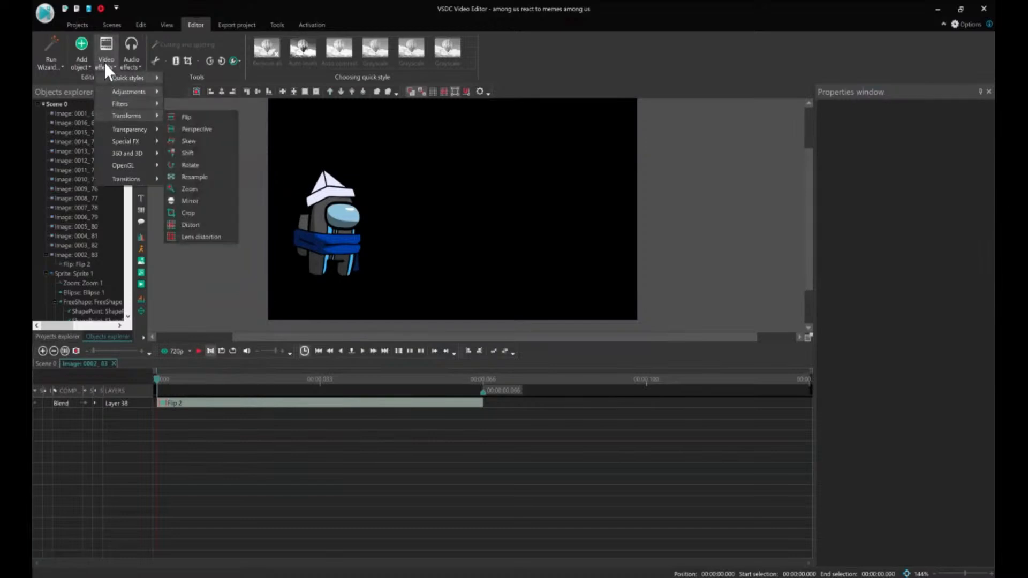
pyautogui.moveTo(123, 114)
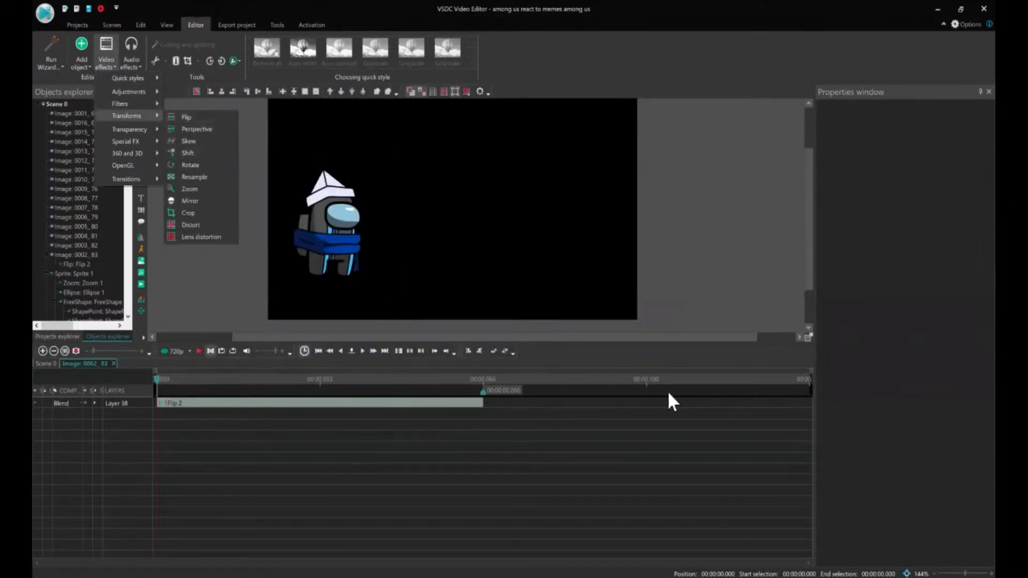
pyautogui.click(590, 404)
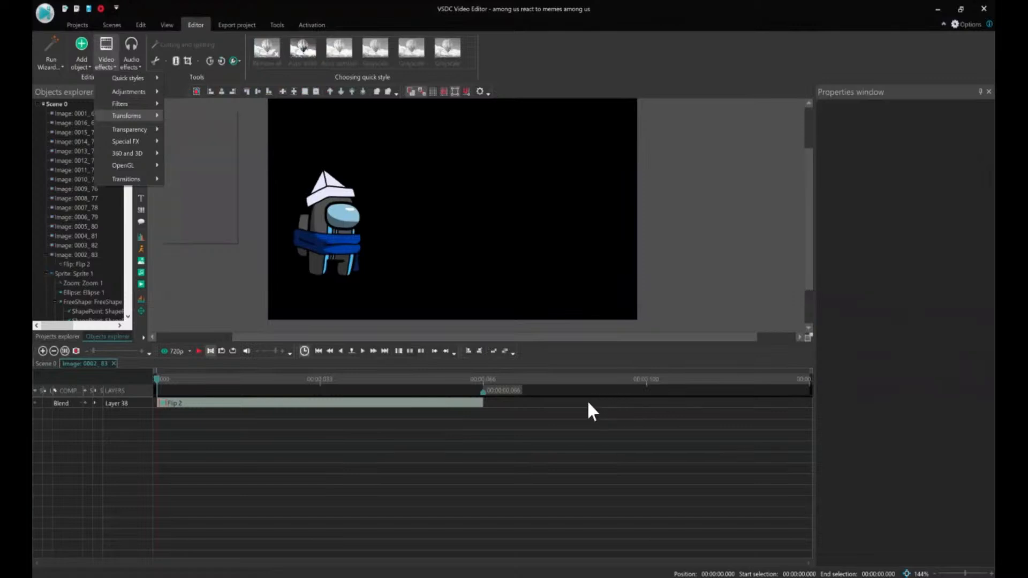
pyautogui.click(444, 404)
pyautogui.click(361, 414)
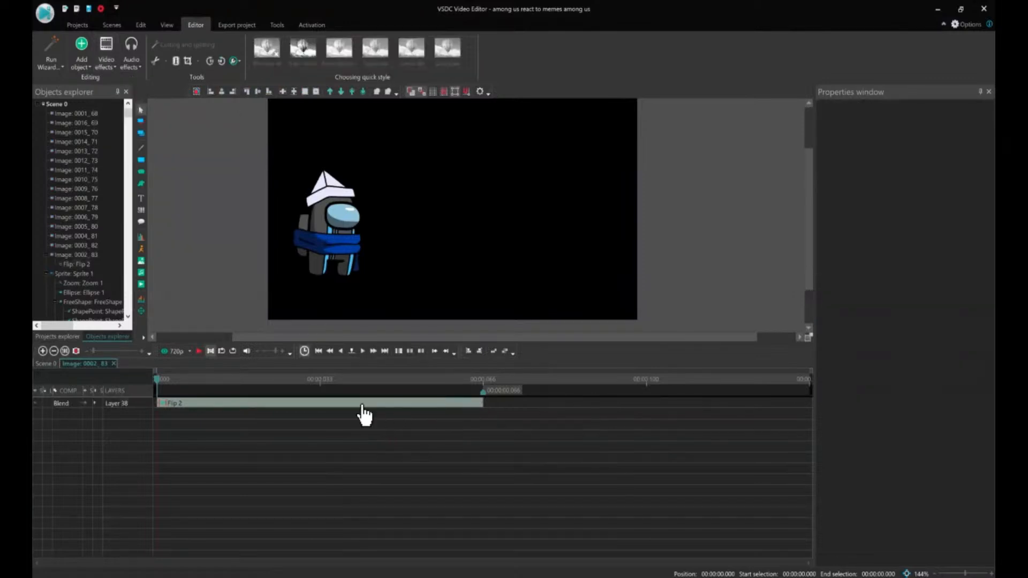
# Copy the horizontal Flip effect from inside the first image of the sequence on Layer 37, image 0002, and return to the scene.
pyautogui.click(113, 364)
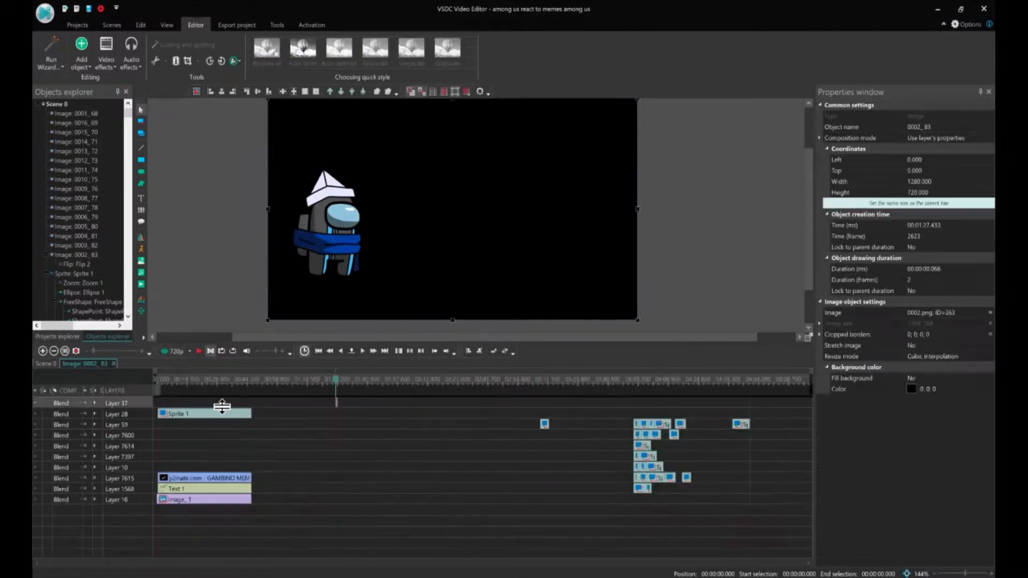
pyautogui.click(42, 350)
pyautogui.click(42, 351)
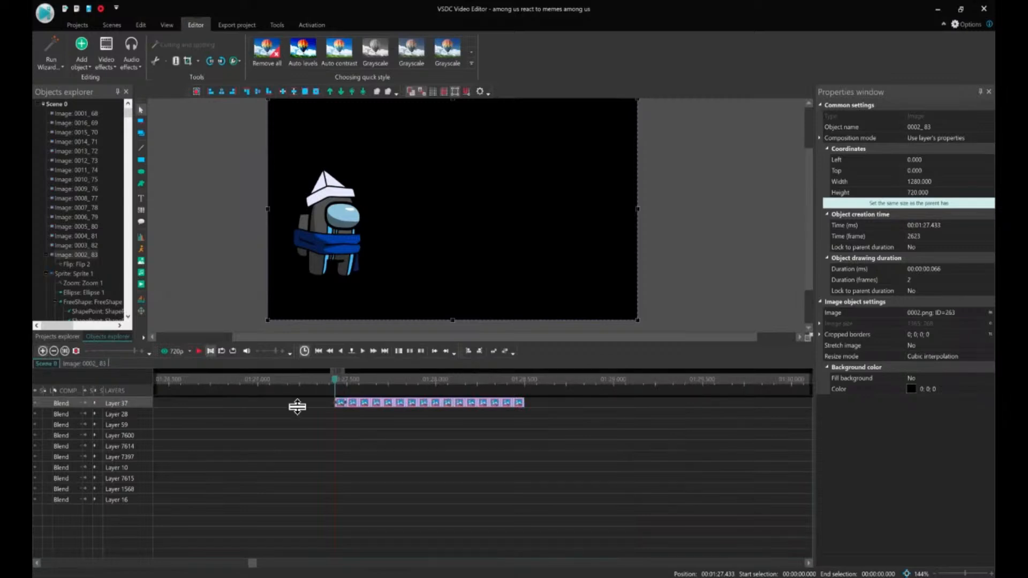
pyautogui.moveTo(340, 409)
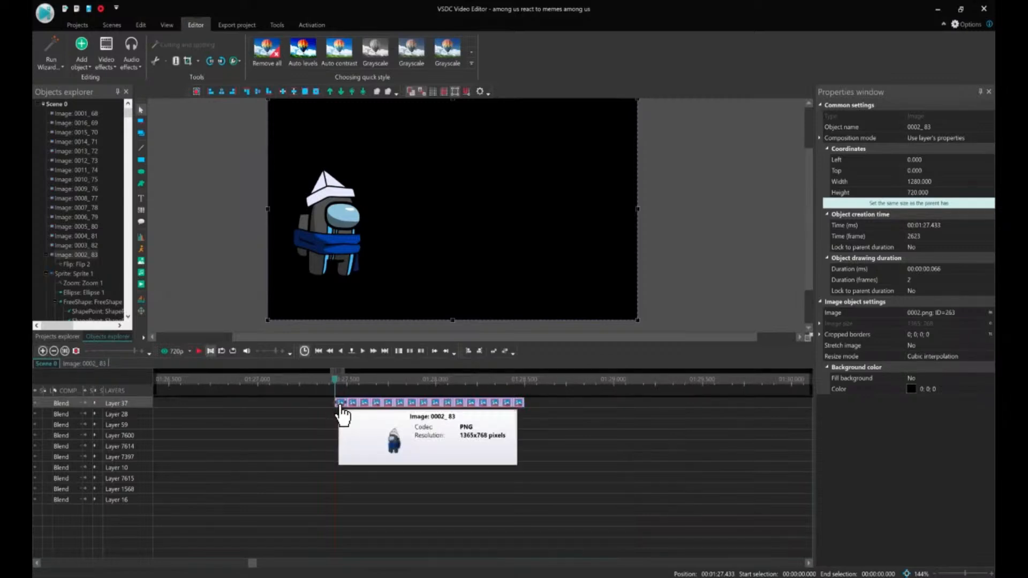
pyautogui.doubleClick(341, 411)
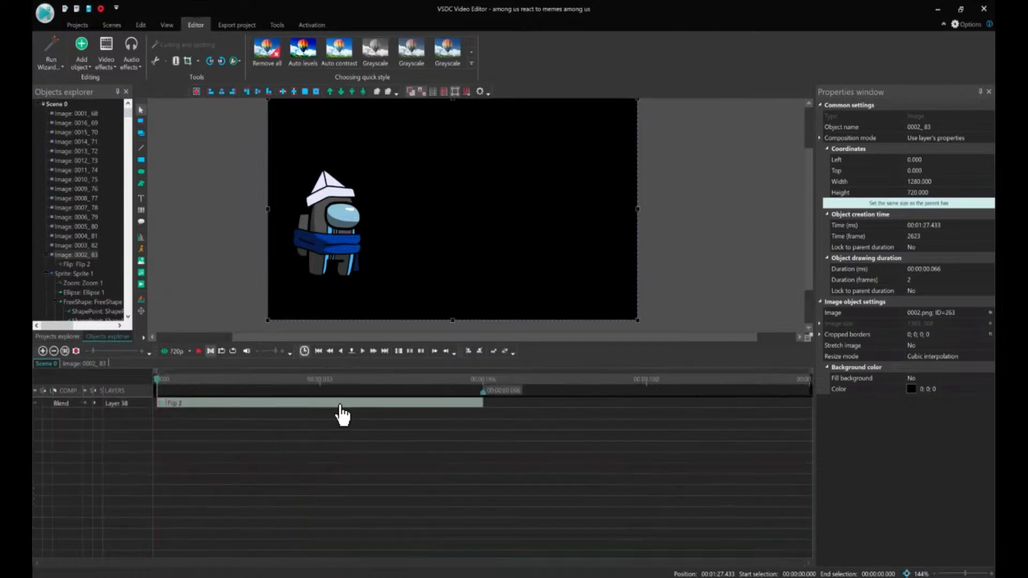
pyautogui.click(344, 406)
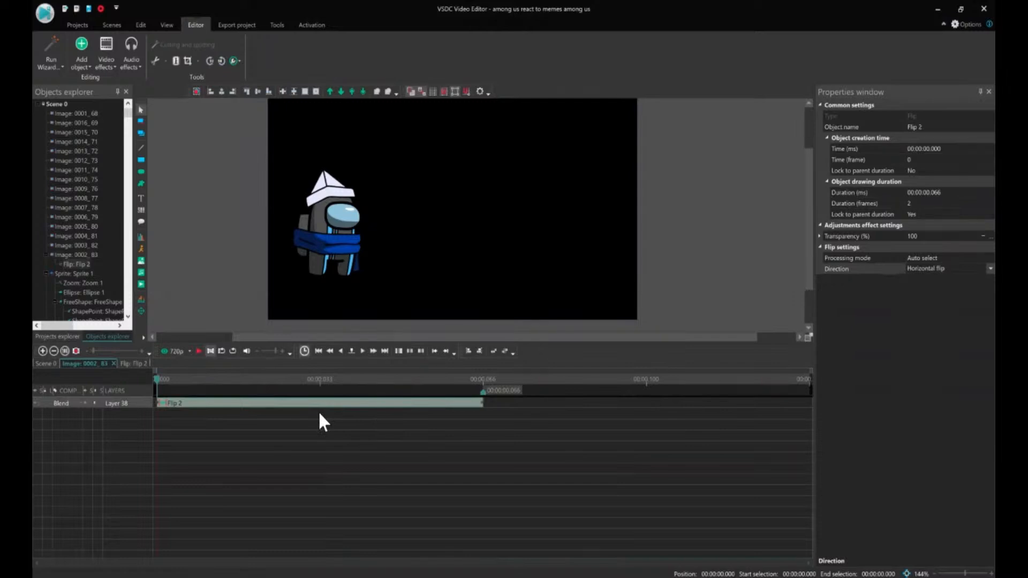
pyautogui.rightClick(194, 406)
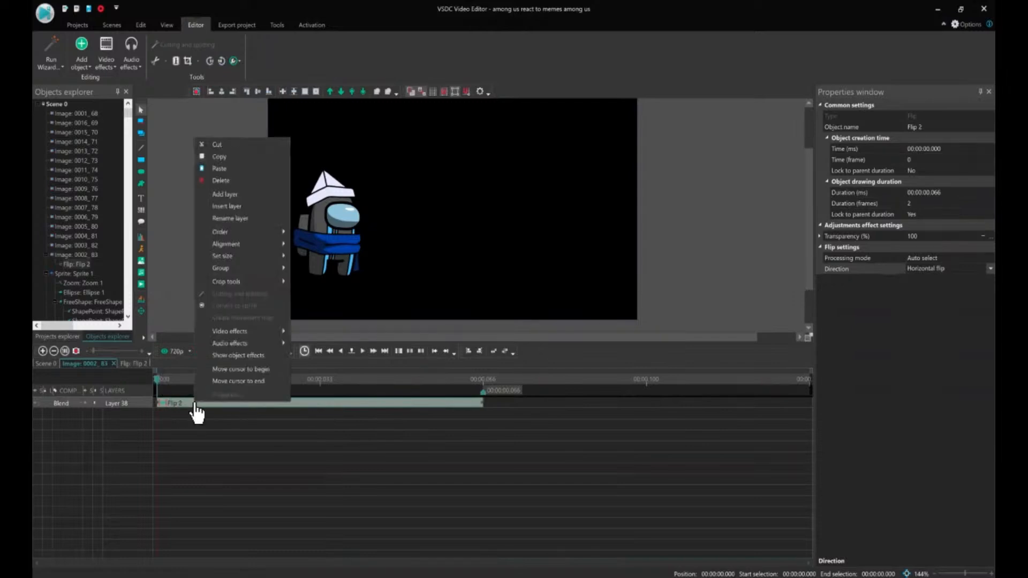
pyautogui.click(220, 157)
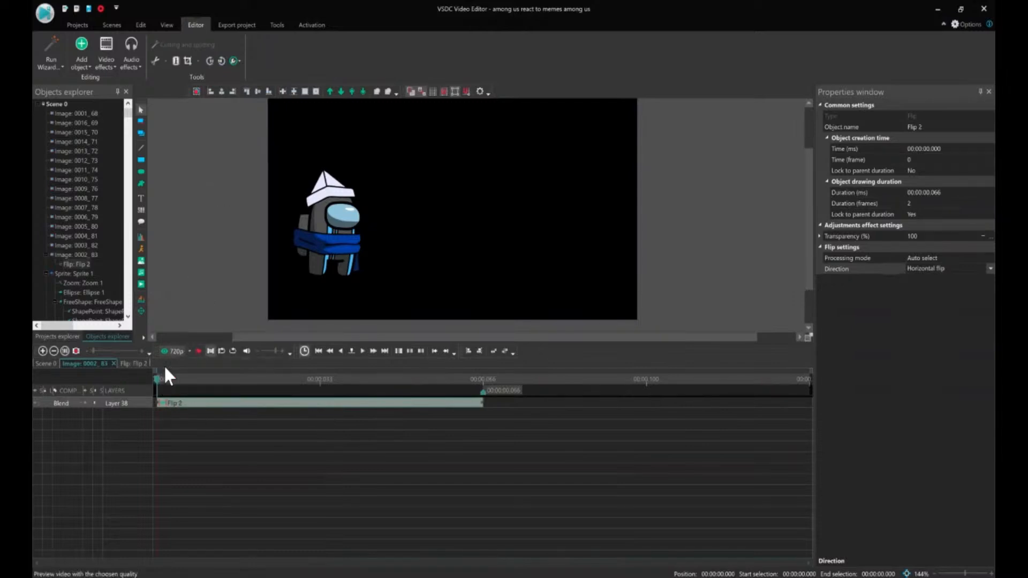
pyautogui.click(113, 364)
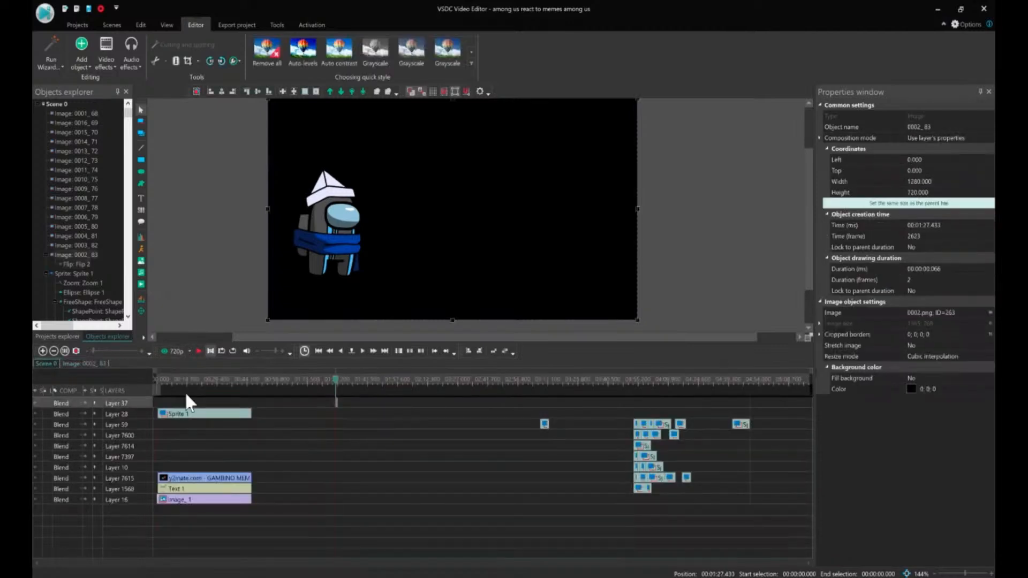
# Paste the copied Flip effect into image 0003 of the Layer 37 sequence and return to the scene.
pyautogui.click(43, 351)
pyautogui.click(42, 351)
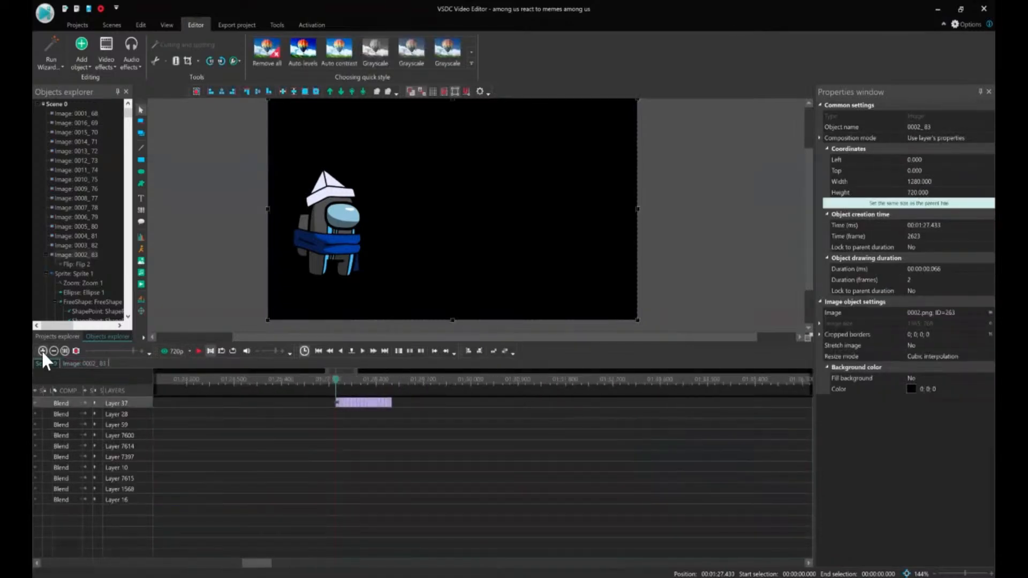
pyautogui.doubleClick(345, 404)
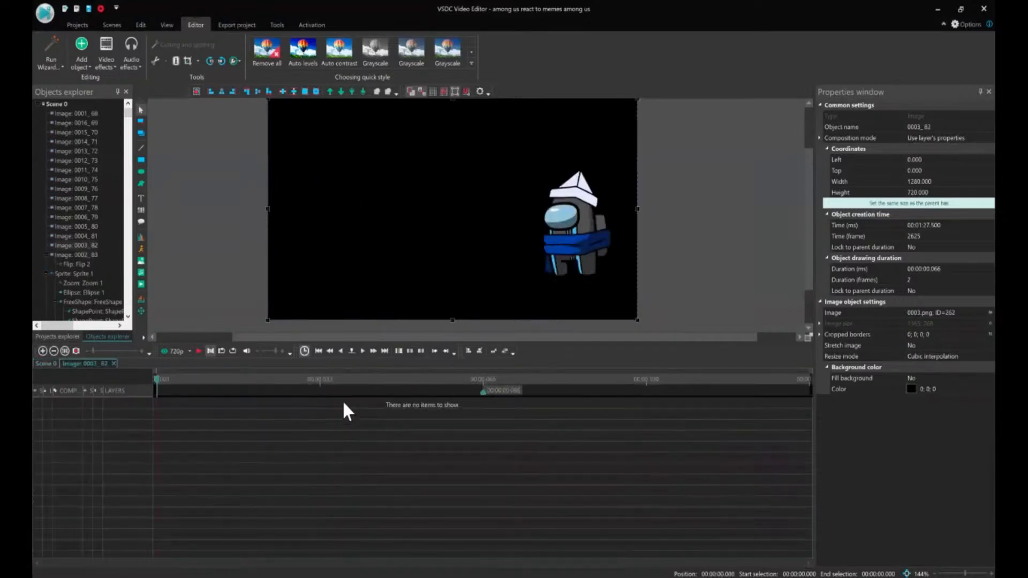
pyautogui.hotkey('ctrl', 'v')
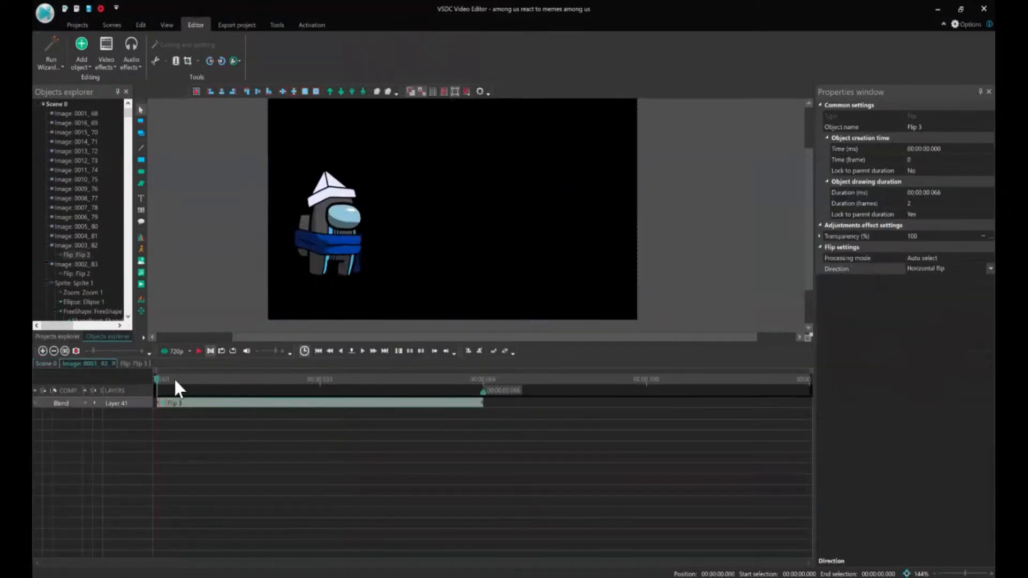
pyautogui.click(44, 360)
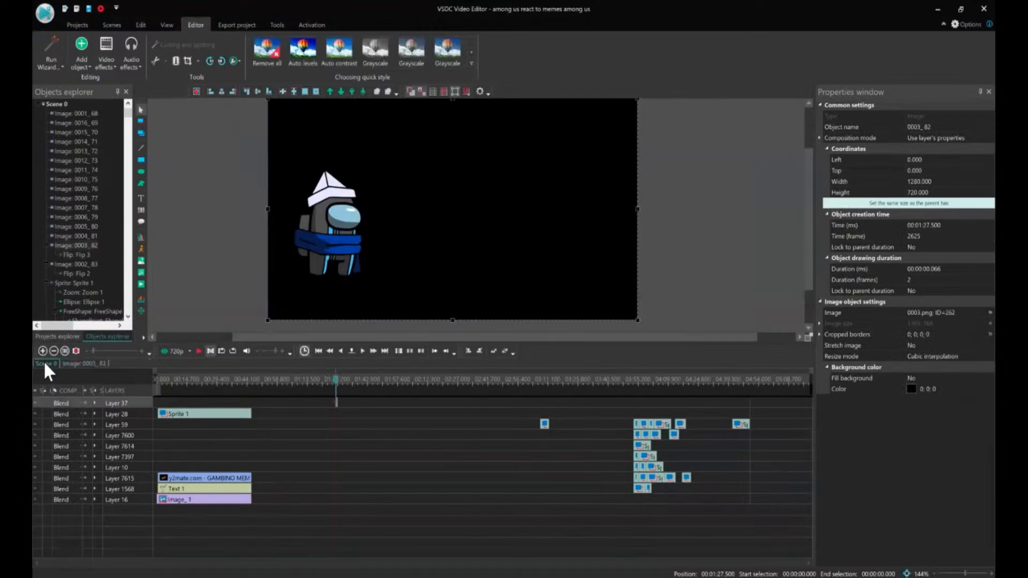
# Paste the copied Flip effect into image 0004 of the sequence and return to the scene.
pyautogui.click(42, 351)
pyautogui.click(44, 350)
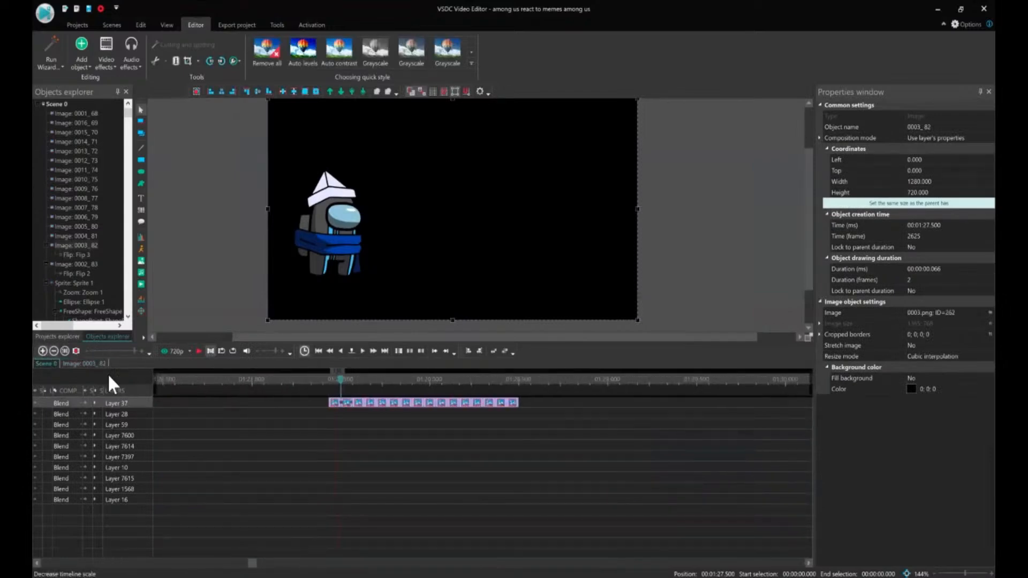
pyautogui.doubleClick(355, 403)
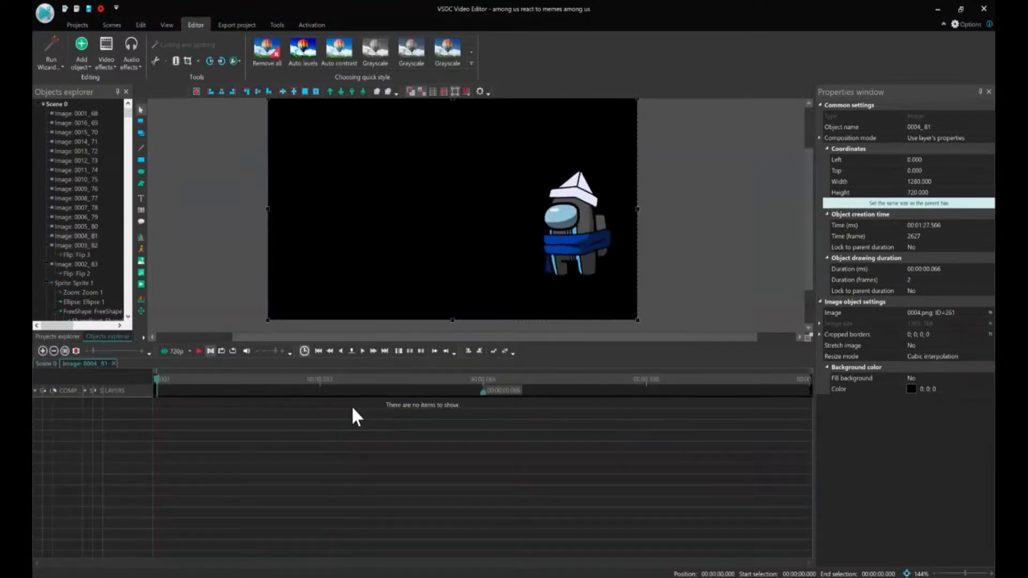
pyautogui.hotkey('ctrl', 'v')
pyautogui.click(44, 364)
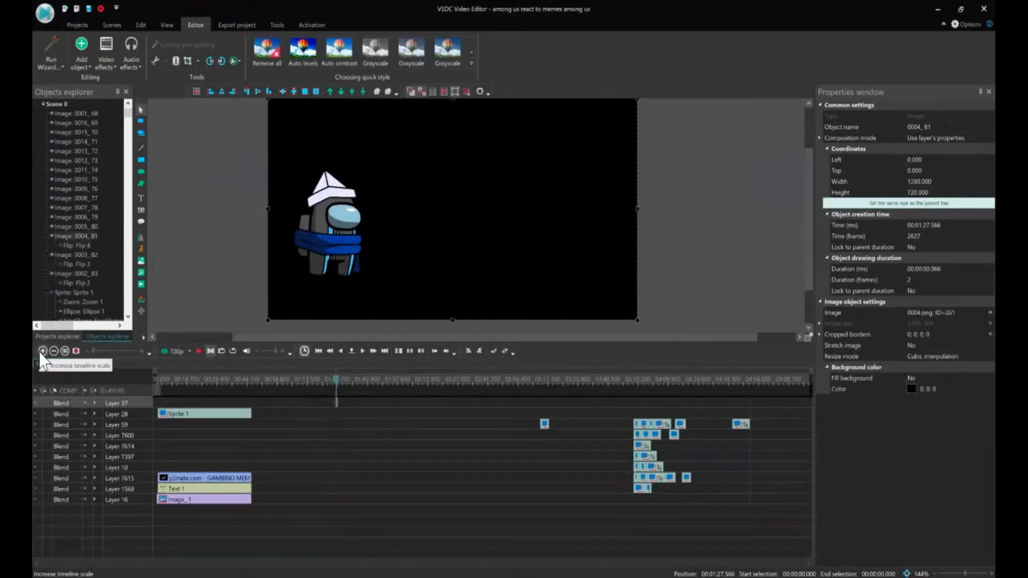
# Move the groups of later sprites on the layers below earlier on the timeline, closer to the image sequence.
pyautogui.moveTo(536, 413); pyautogui.dragTo(752, 497)
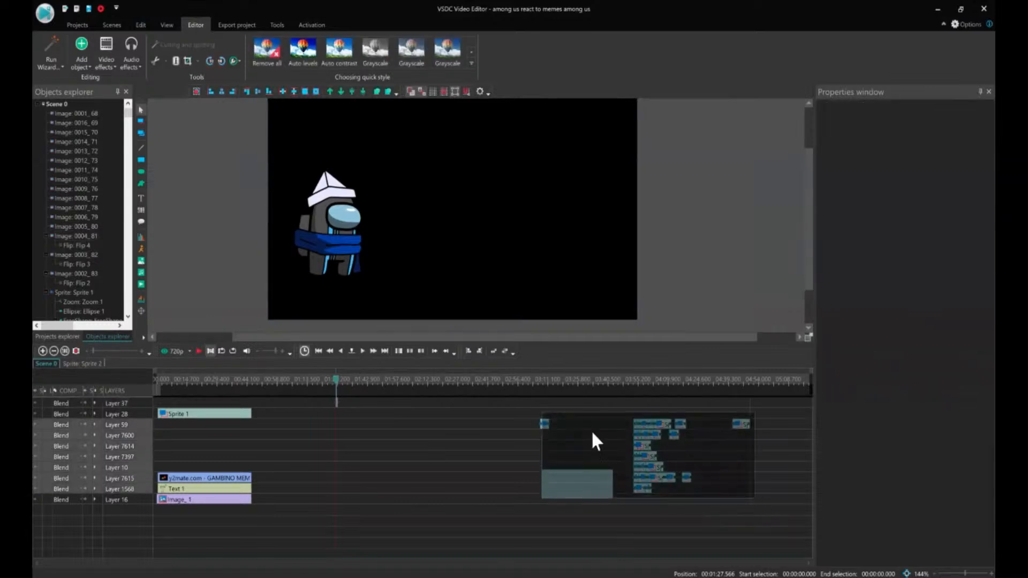
pyautogui.moveTo(545, 425); pyautogui.dragTo(369, 426)
pyautogui.click(472, 405)
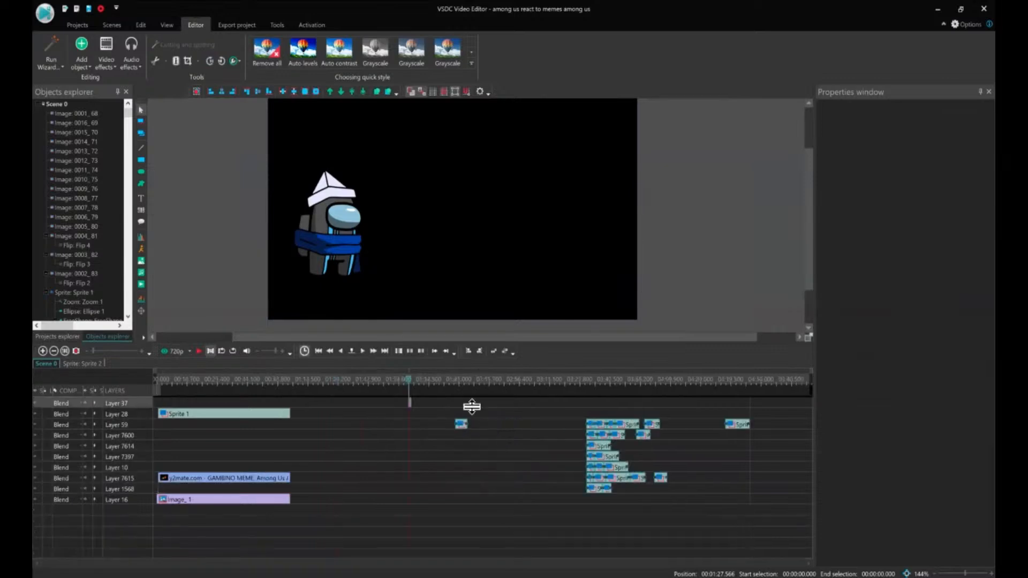
pyautogui.moveTo(570, 414); pyautogui.dragTo(761, 501)
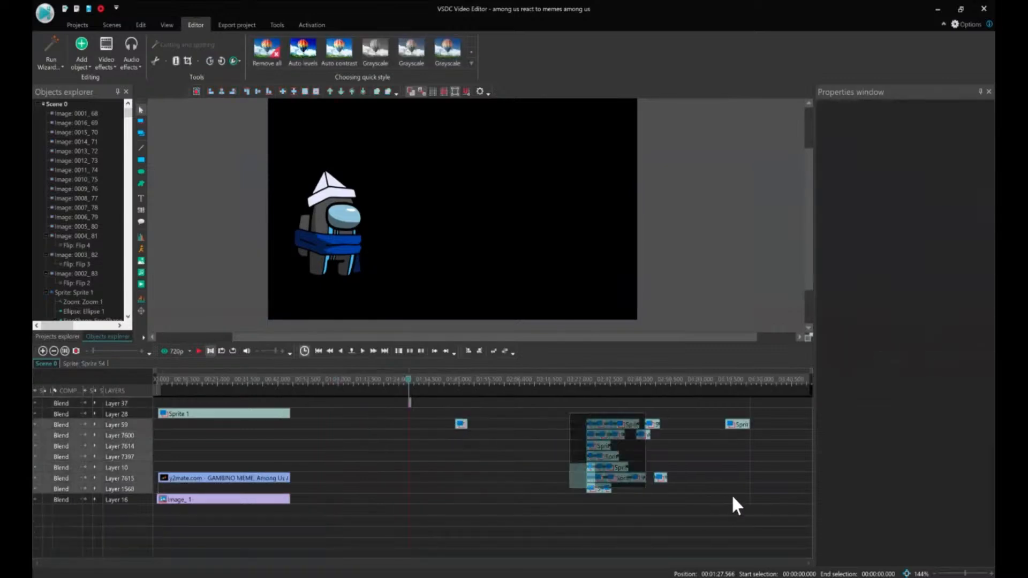
pyautogui.moveTo(592, 429); pyautogui.dragTo(476, 427)
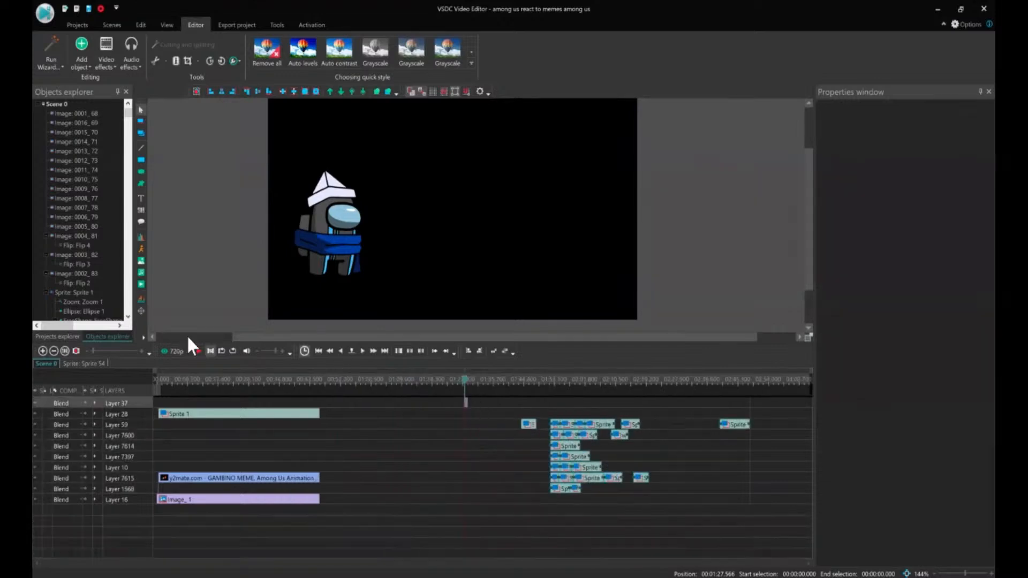
# Paste the copied Flip effect into image 0005 of the sequence and return to the scene.
pyautogui.click(41, 351)
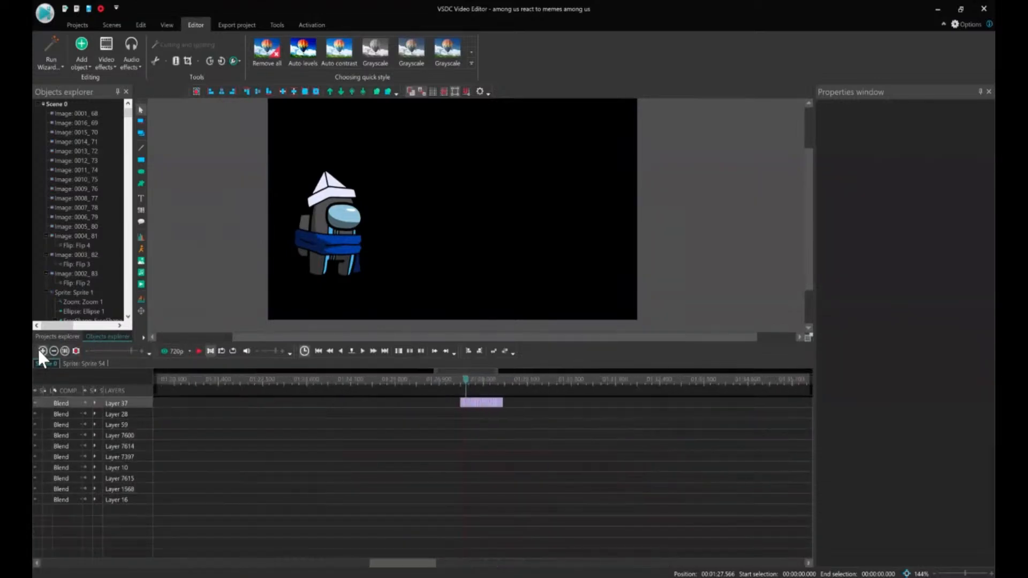
pyautogui.doubleClick(478, 405)
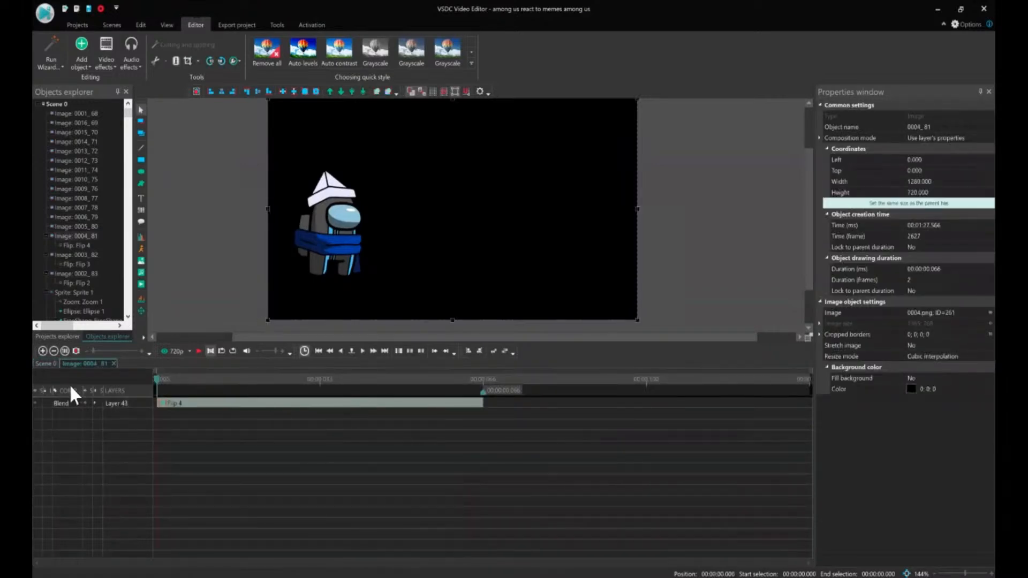
pyautogui.click(43, 363)
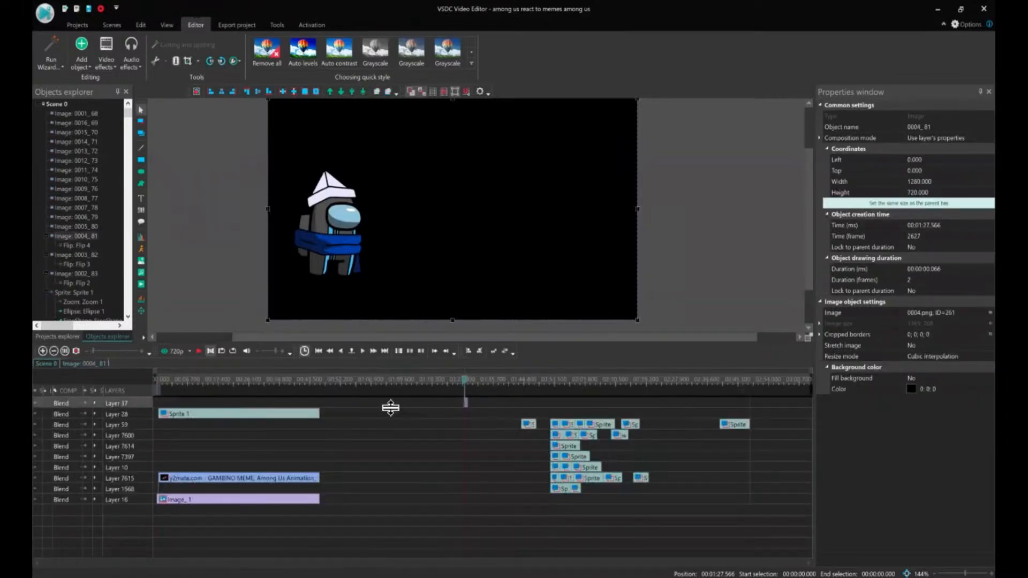
pyautogui.click(43, 351)
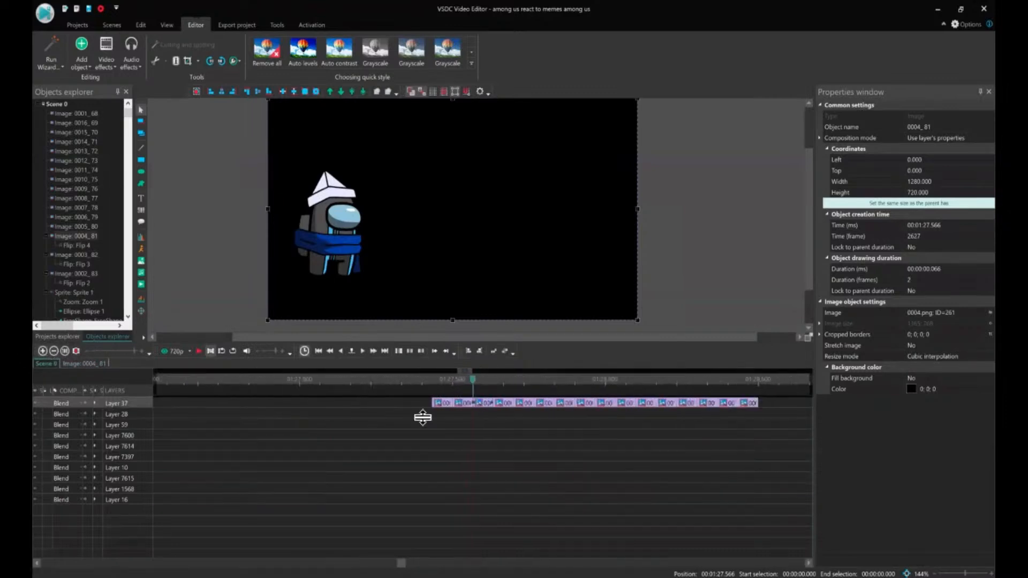
pyautogui.doubleClick(501, 402)
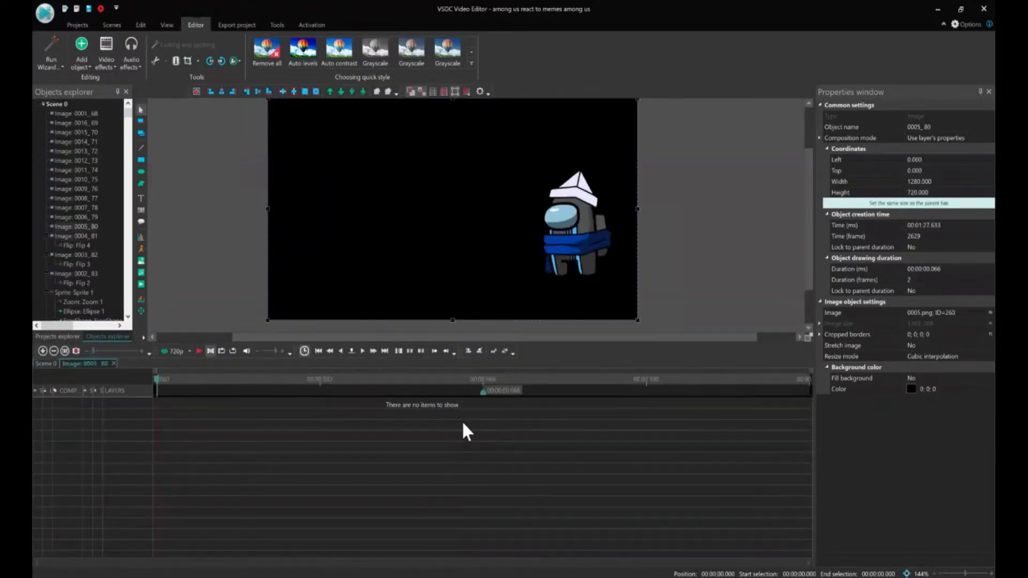
pyautogui.hotkey('ctrl', 'v')
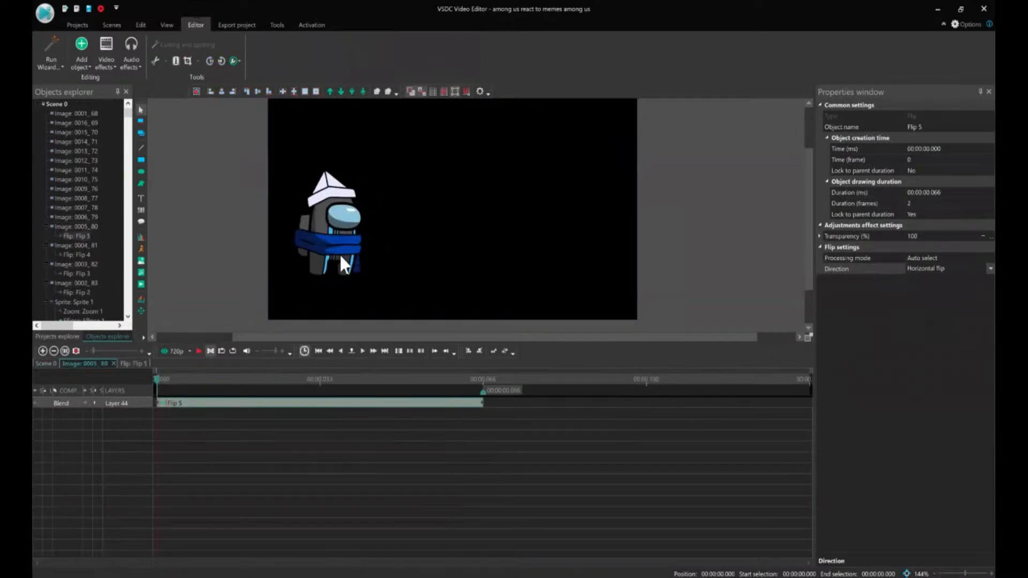
pyautogui.click(46, 363)
# Paste the copied Flip effect into image 0006 of the sequence and return to the scene.
pyautogui.click(42, 351)
pyautogui.click(43, 351)
pyautogui.click(42, 351)
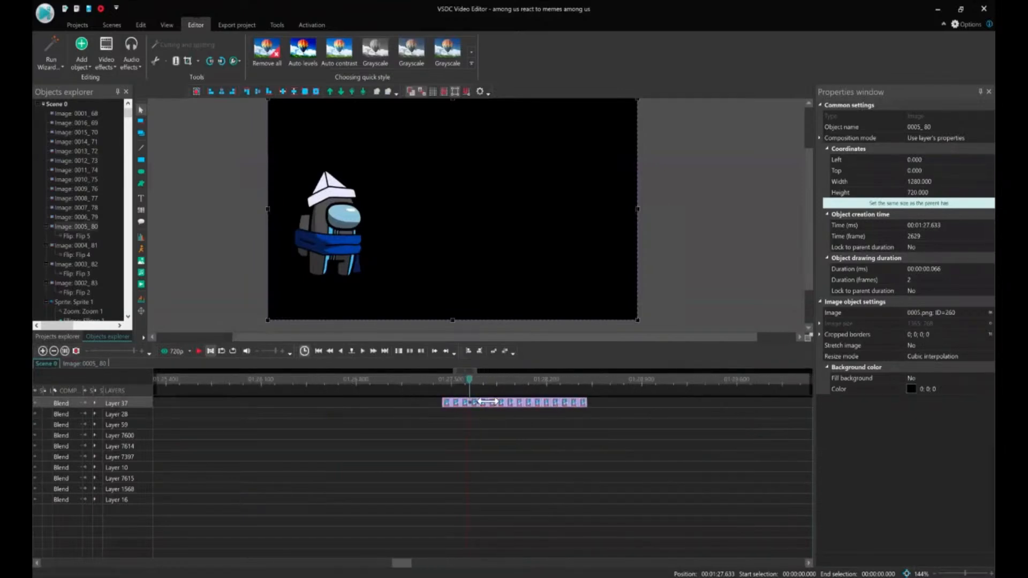
pyautogui.doubleClick(484, 402)
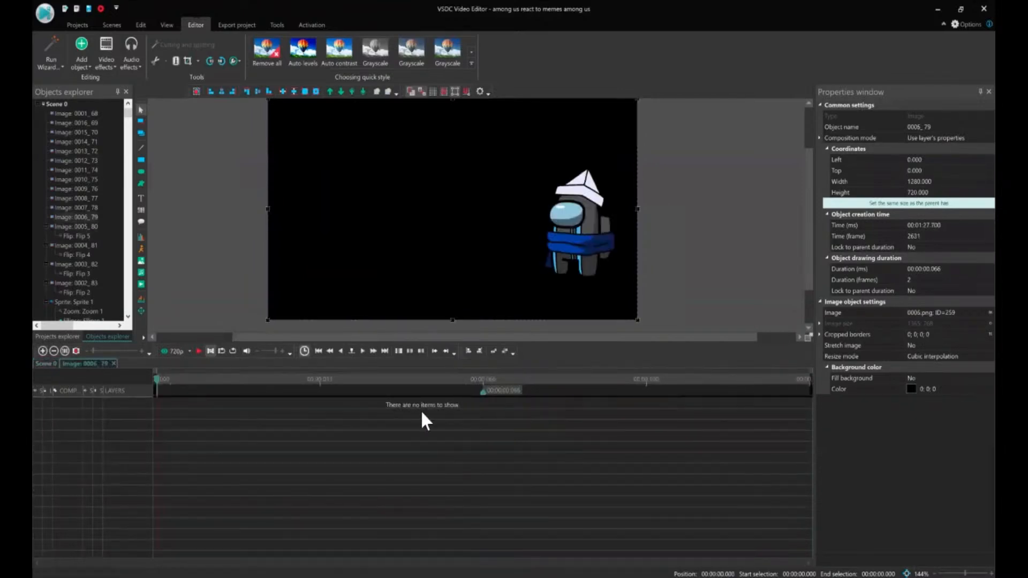
pyautogui.click(43, 361)
# Paste the copied Flip effect into image 0007 of the sequence and return to the scene.
pyautogui.click(42, 350)
pyautogui.click(42, 351)
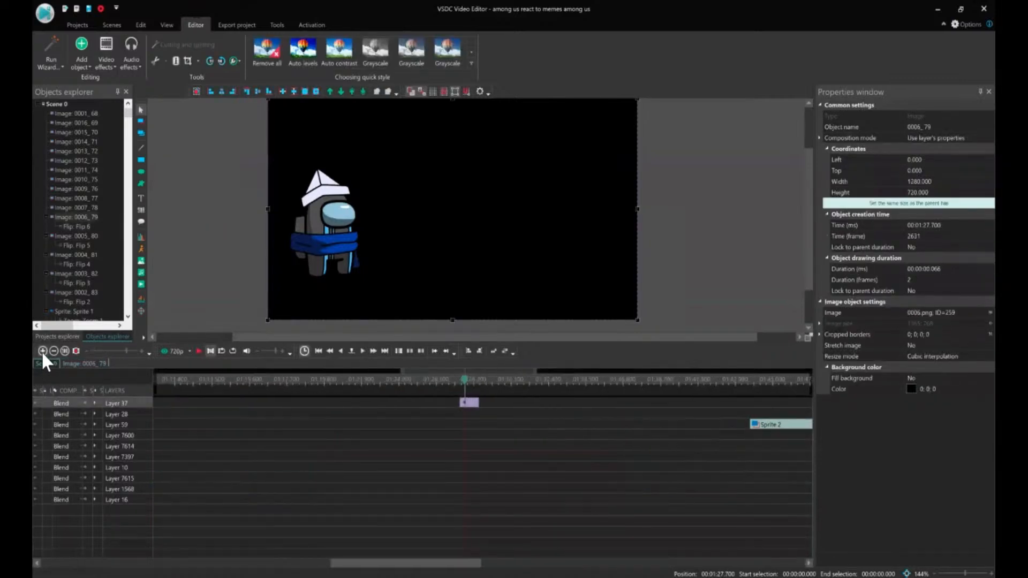
pyautogui.click(42, 351)
pyautogui.click(42, 351)
pyautogui.click(529, 404)
pyautogui.doubleClick(529, 404)
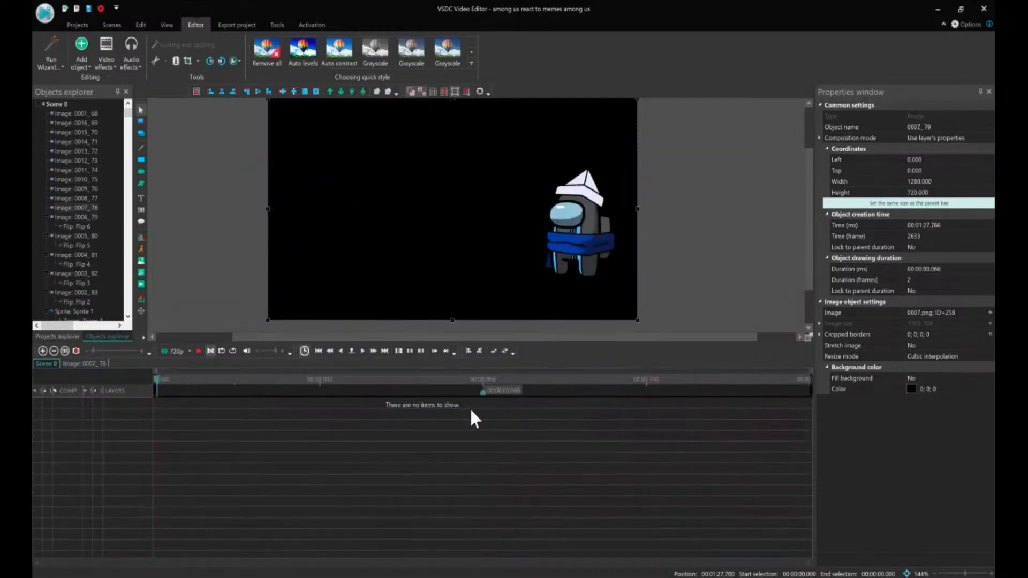
pyautogui.click(44, 364)
# Paste the copied Flip effect into image 0008 of the sequence and return to the scene.
pyautogui.click(42, 351)
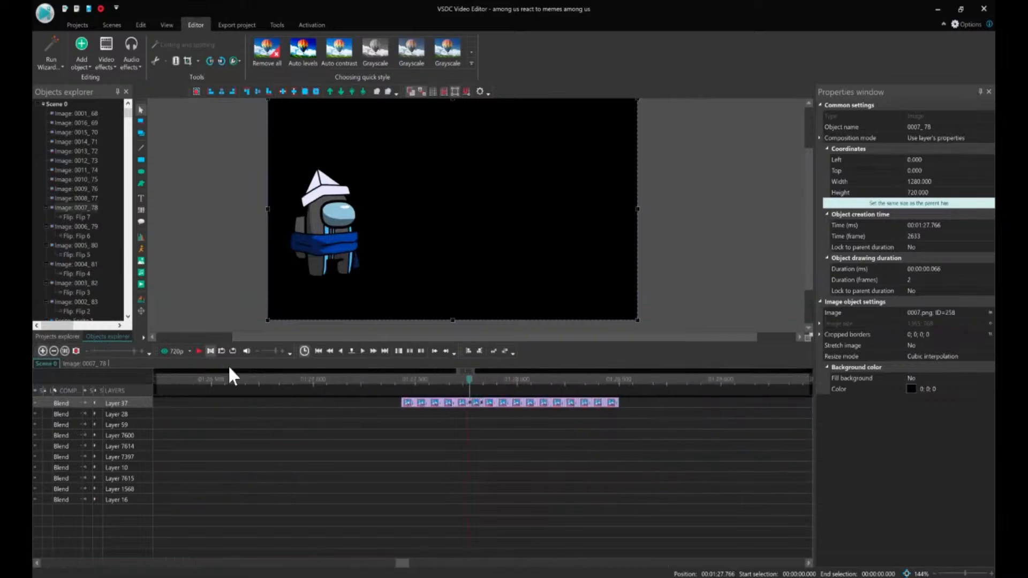
pyautogui.doubleClick(489, 403)
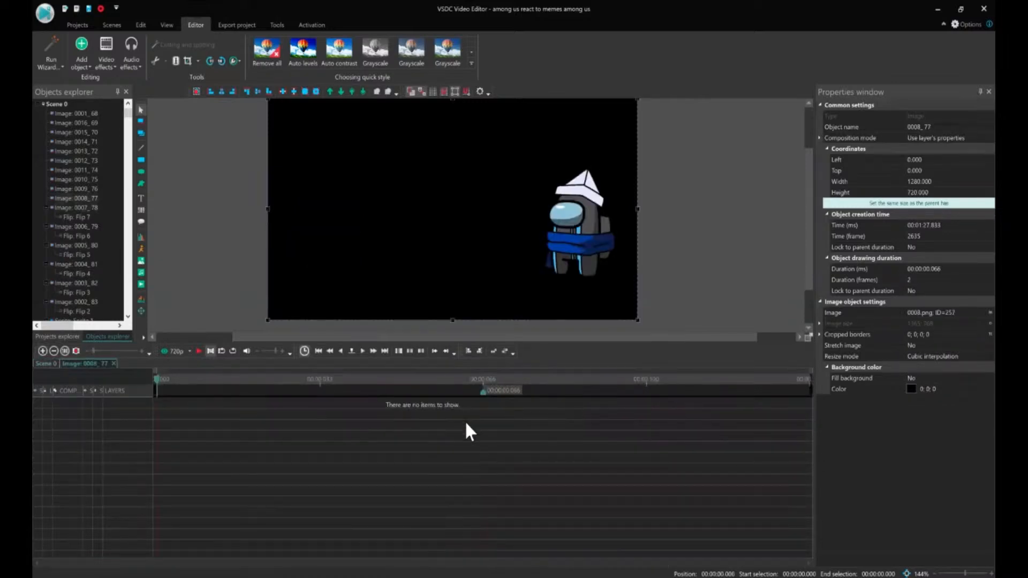
pyautogui.hotkey('ctrl', 'v')
pyautogui.click(43, 363)
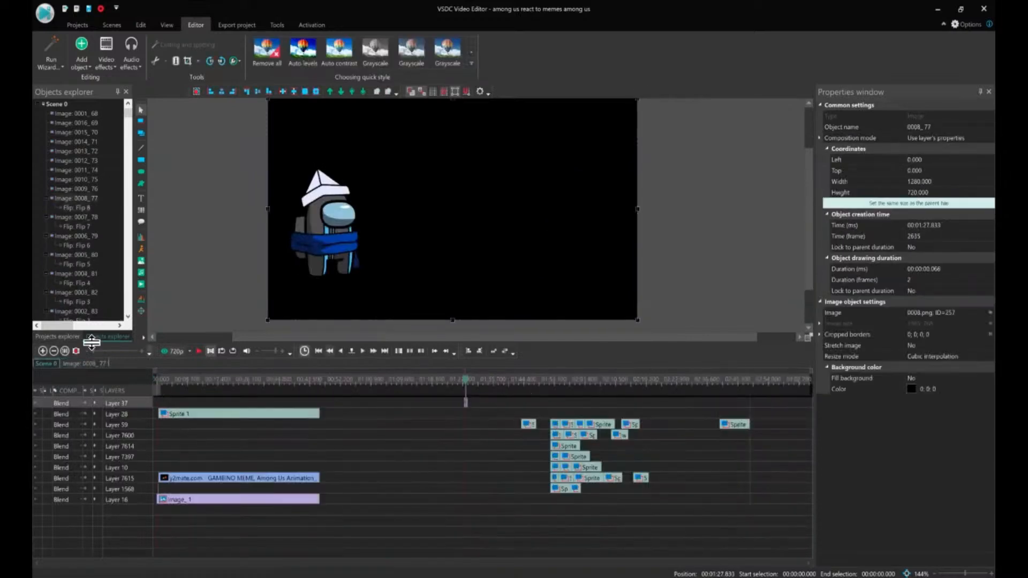
# Paste the copied Flip effect into image 0009 of the sequence and return to the scene.
pyautogui.click(43, 350)
pyautogui.click(42, 351)
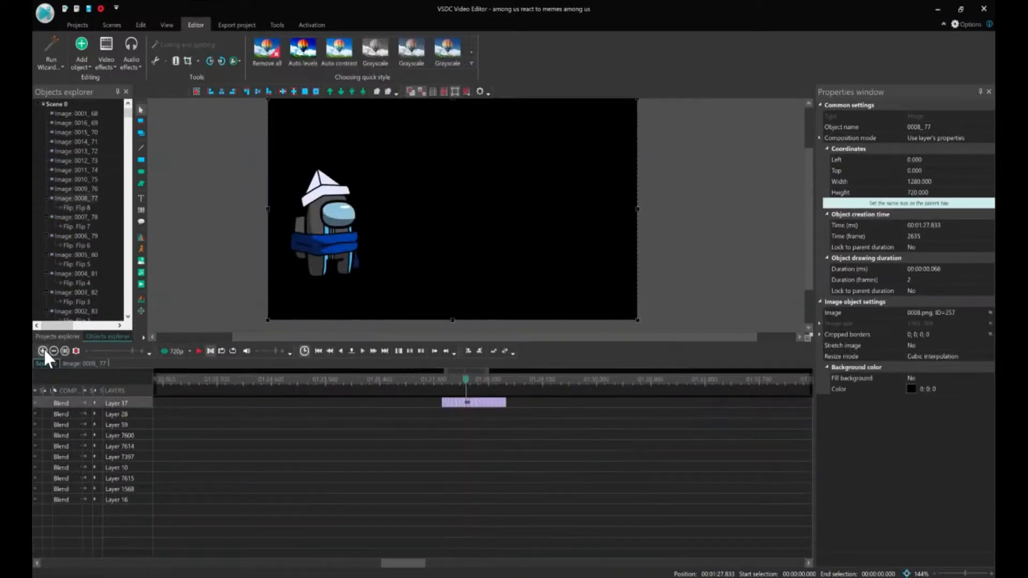
pyautogui.click(42, 351)
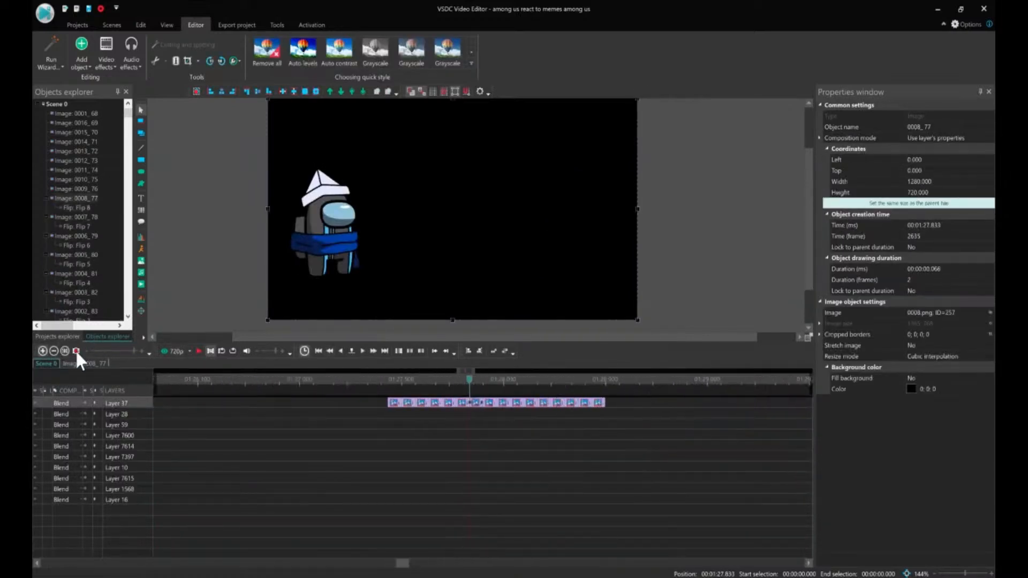
pyautogui.click(488, 406)
pyautogui.doubleClick(487, 404)
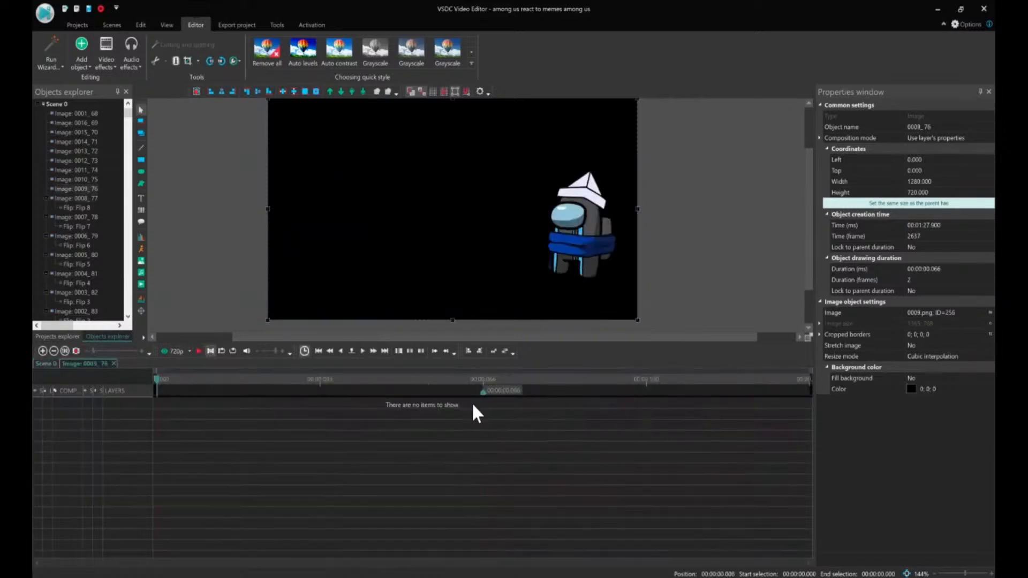
pyautogui.click(43, 364)
# Move the image sequence to the 00:00:48.466 cursor position and shift the sprites after it earlier on the timeline.
pyautogui.moveTo(478, 411); pyautogui.dragTo(460, 400)
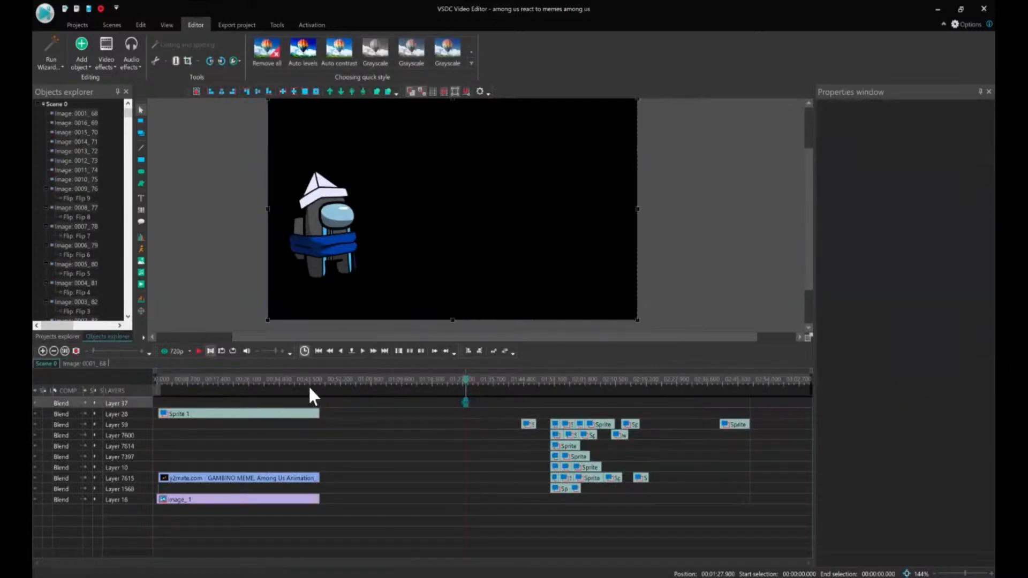
pyautogui.click(327, 381)
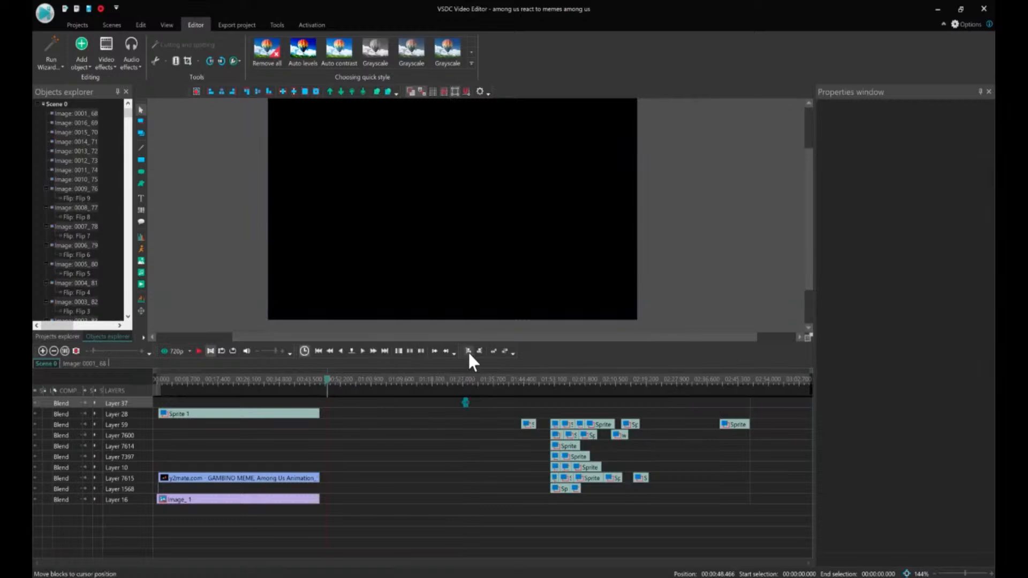
pyautogui.moveTo(514, 402); pyautogui.dragTo(752, 503)
pyautogui.moveTo(555, 428); pyautogui.dragTo(375, 417)
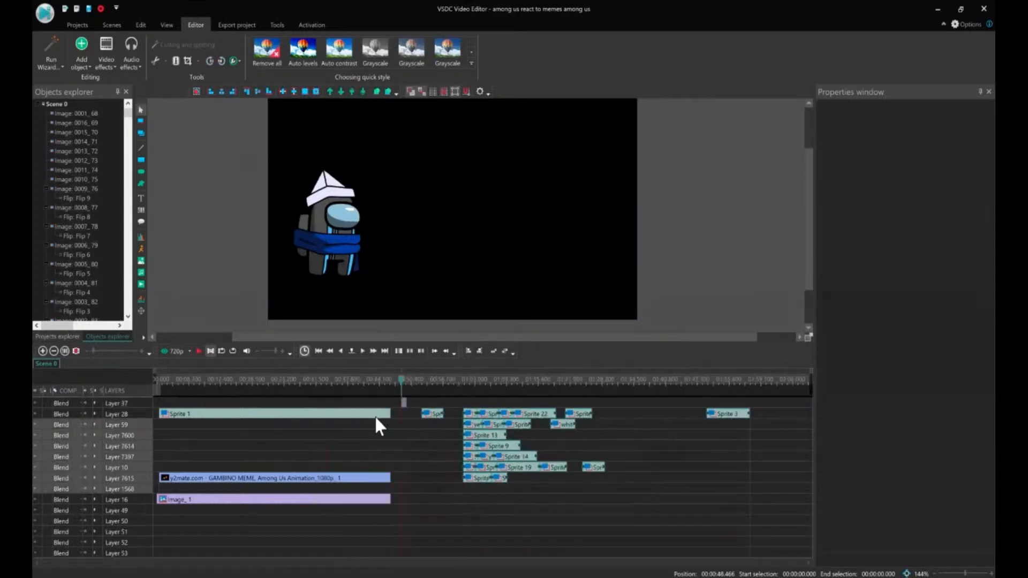
pyautogui.click(427, 422)
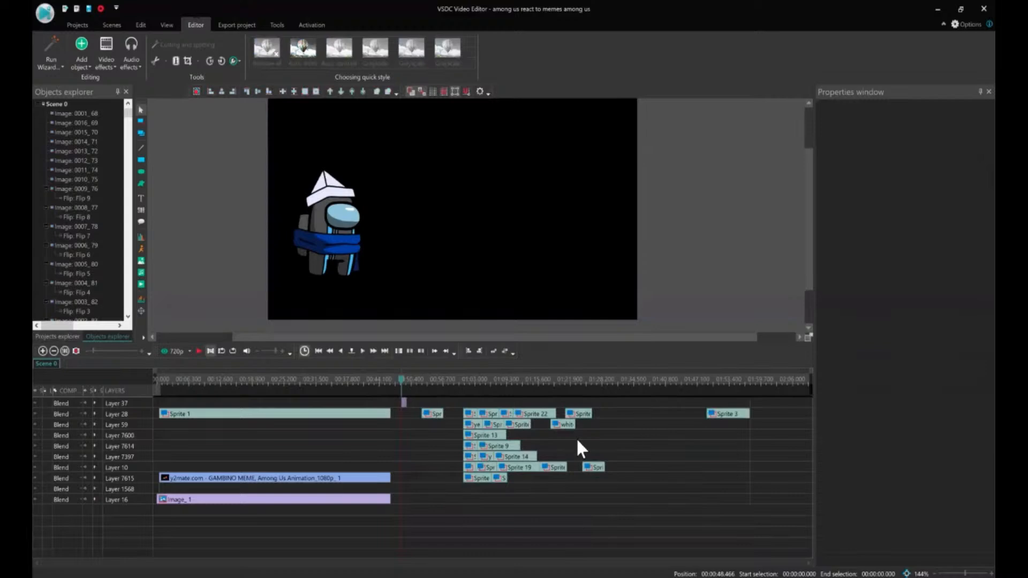
# Open images 0007, 0008 and 0009 in turn to check whether each contains the Flip effect, returning to the scene each time.
pyautogui.click(43, 351)
pyautogui.click(43, 350)
pyautogui.click(42, 350)
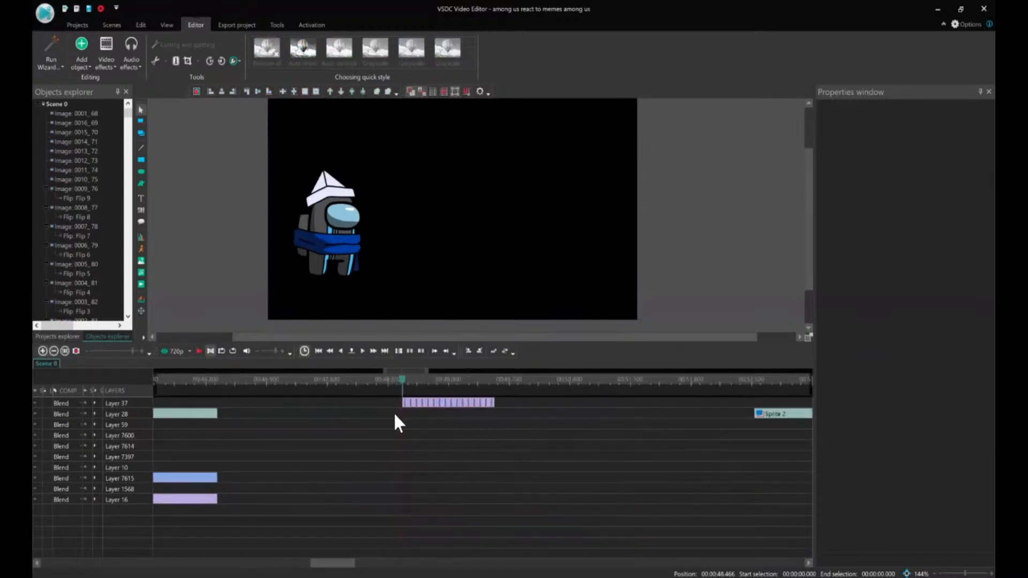
pyautogui.doubleClick(431, 403)
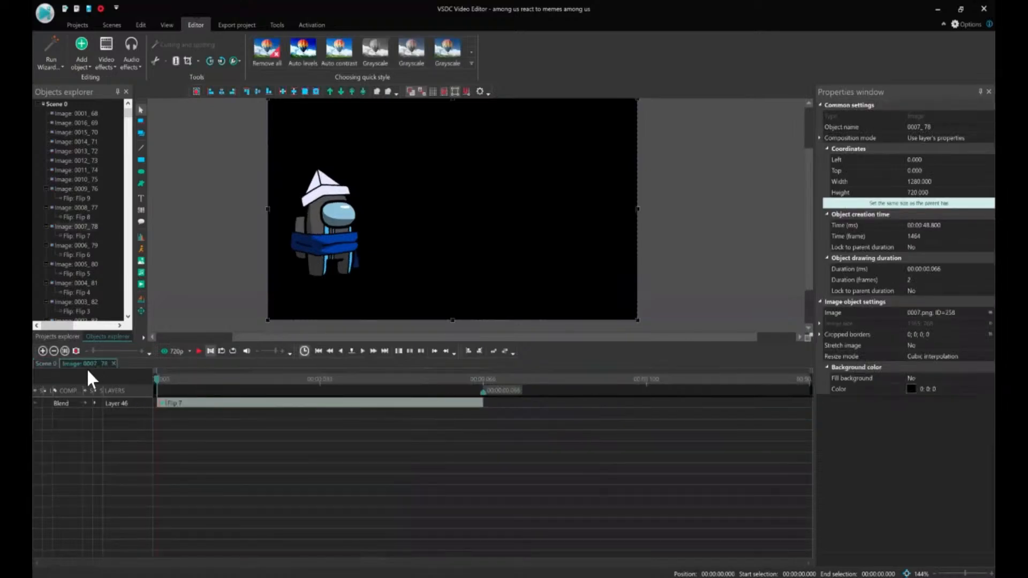
pyautogui.click(52, 362)
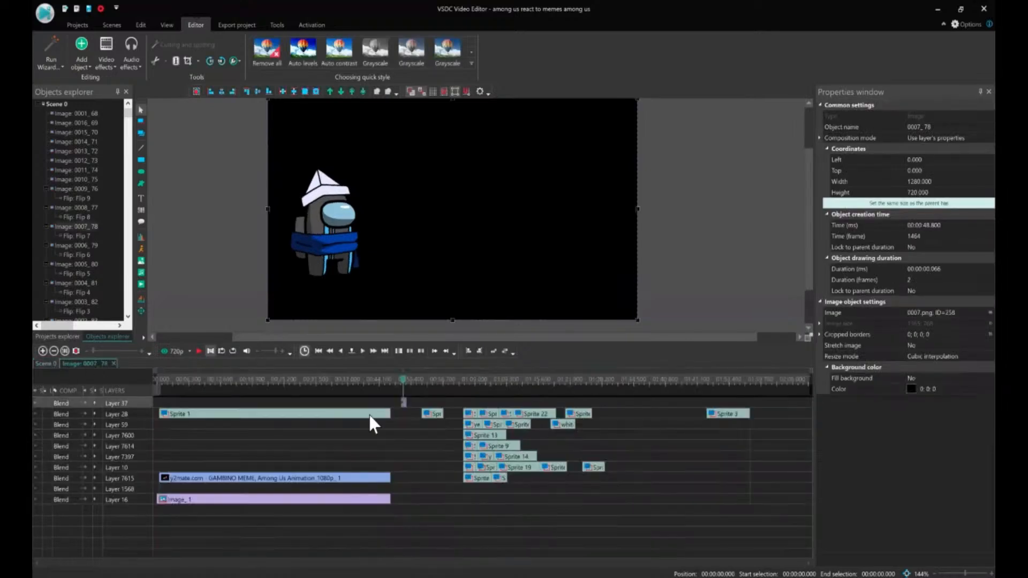
pyautogui.click(42, 351)
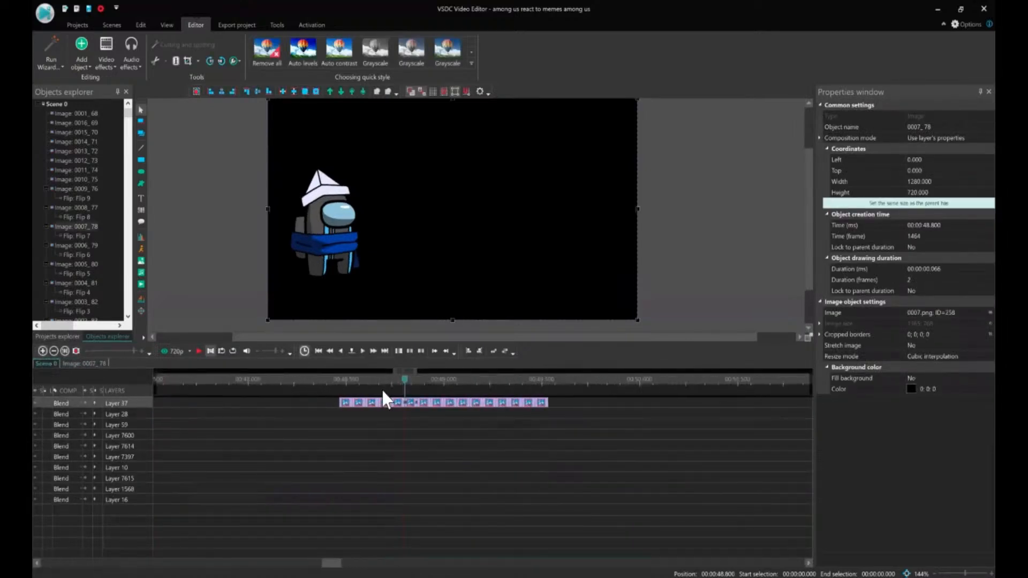
pyautogui.doubleClick(424, 404)
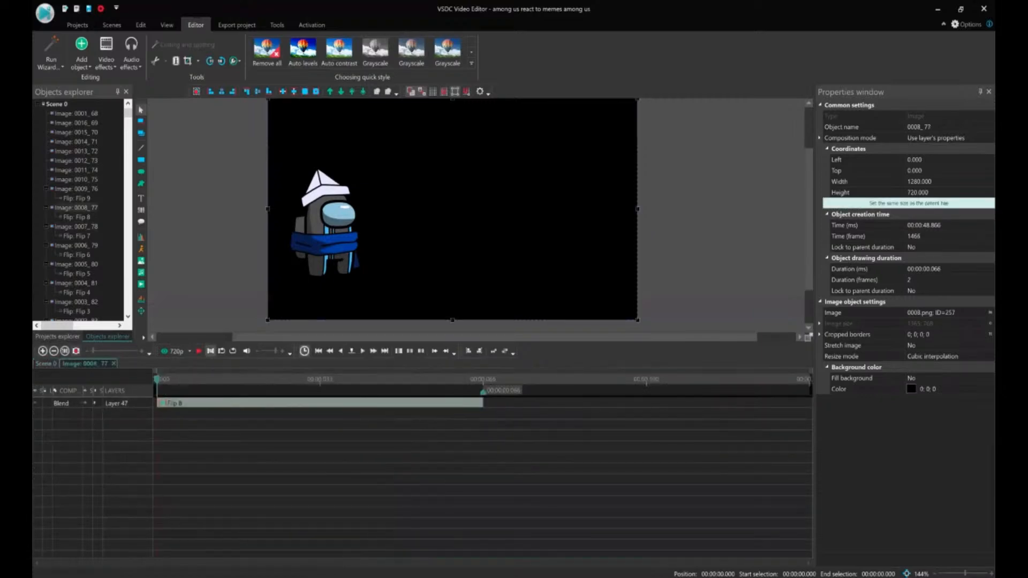
pyautogui.click(41, 362)
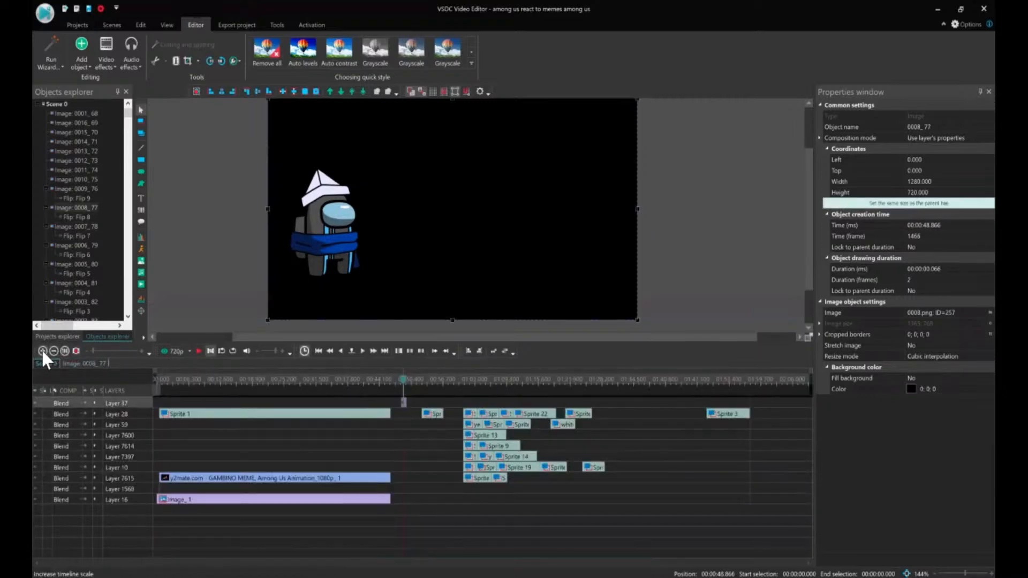
pyautogui.click(42, 351)
pyautogui.click(43, 352)
pyautogui.click(42, 351)
pyautogui.click(43, 351)
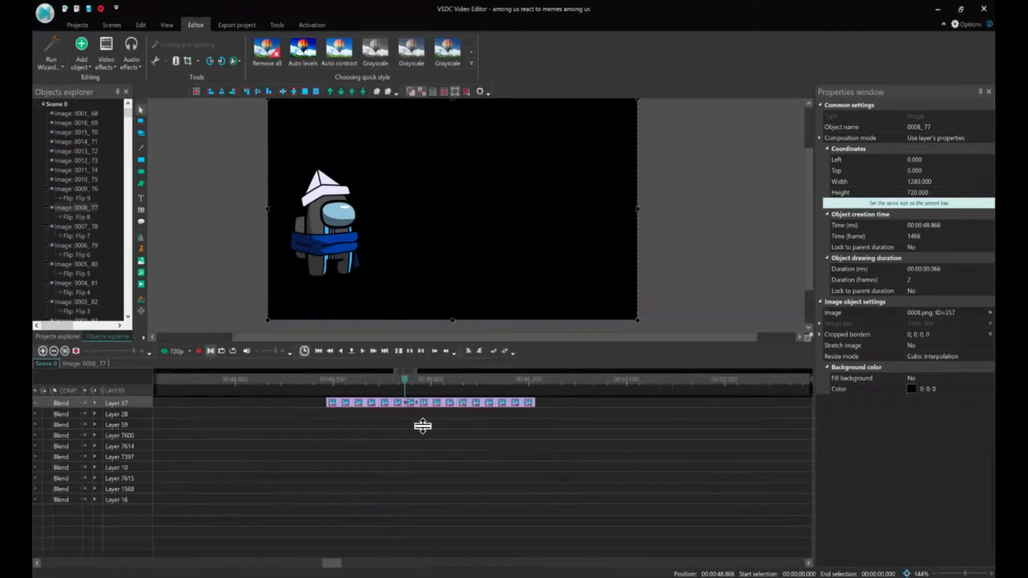
pyautogui.doubleClick(423, 404)
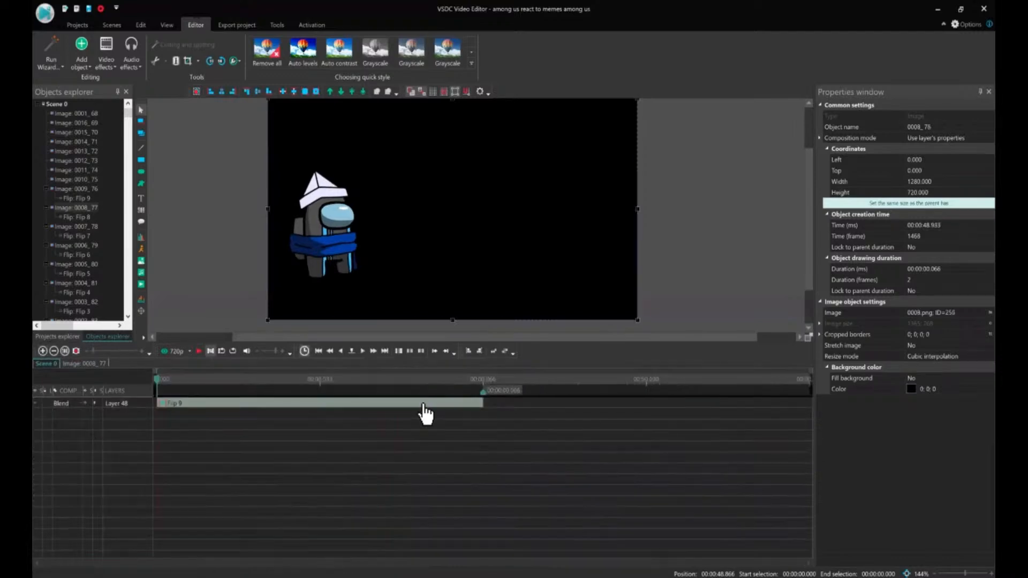
pyautogui.click(40, 362)
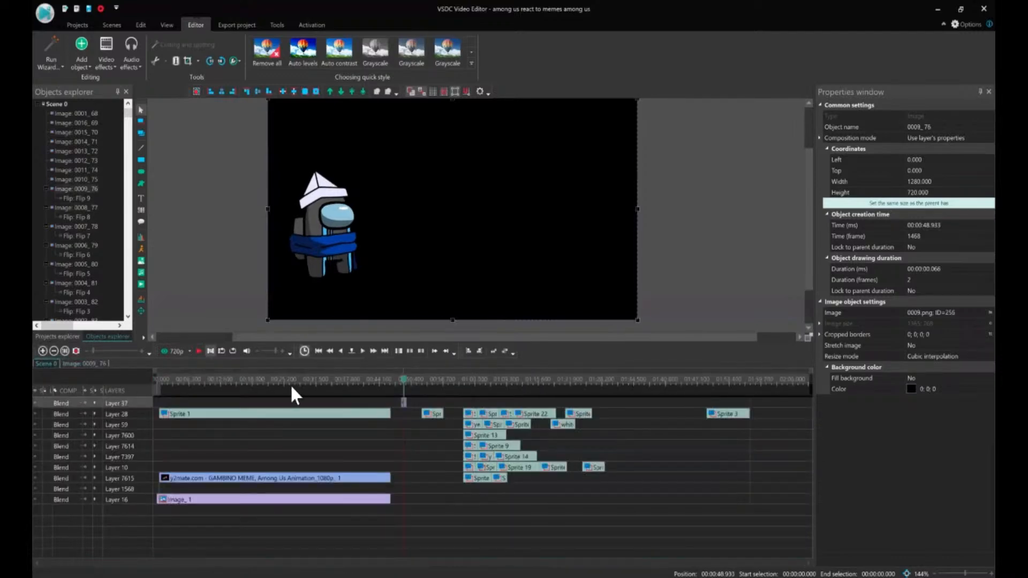
# Paste the copied Flip effect into image 0010 of the sequence and return to the scene.
pyautogui.click(42, 351)
pyautogui.click(42, 351)
pyautogui.click(43, 351)
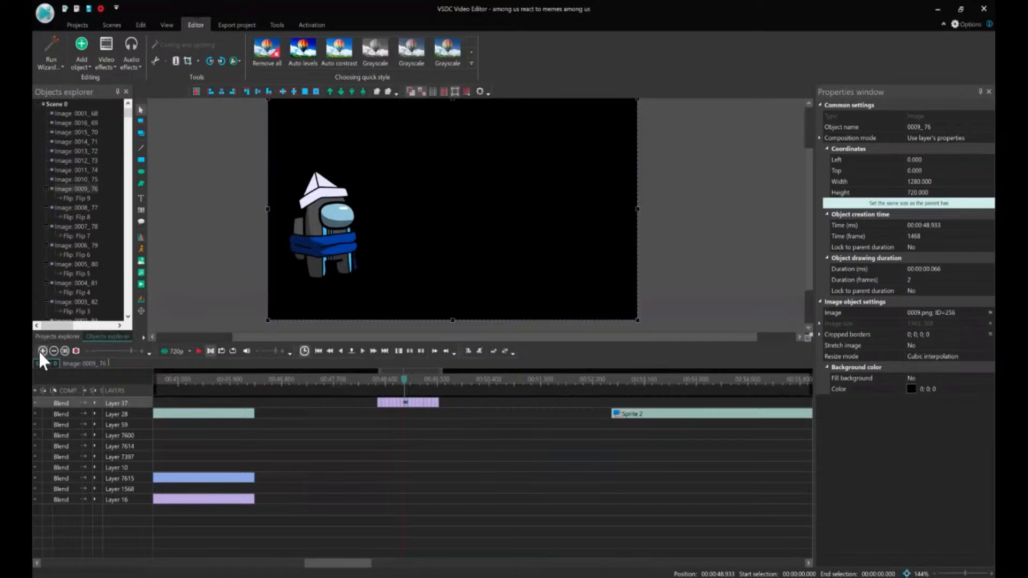
pyautogui.click(43, 351)
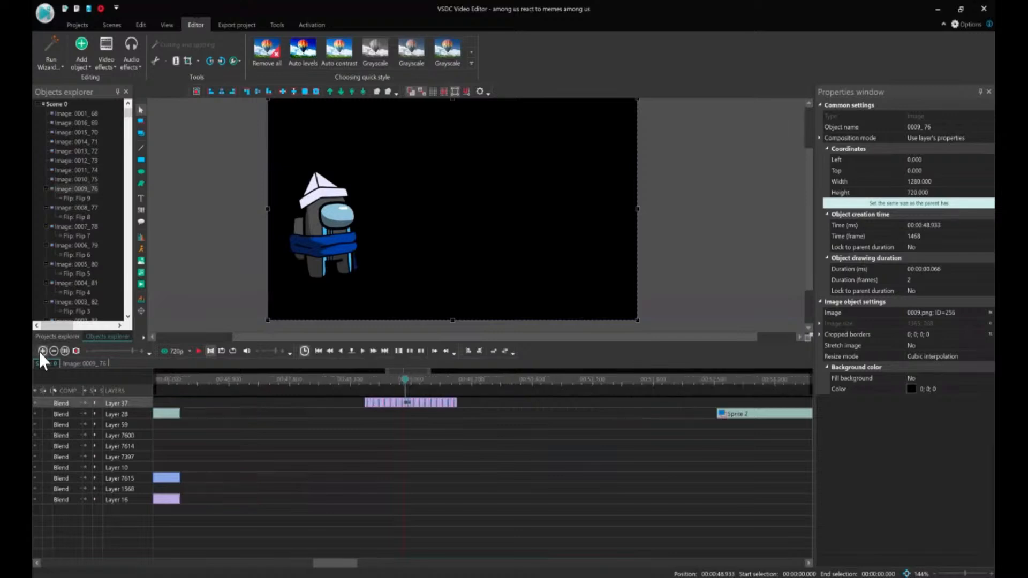
pyautogui.click(413, 401)
pyautogui.doubleClick(413, 403)
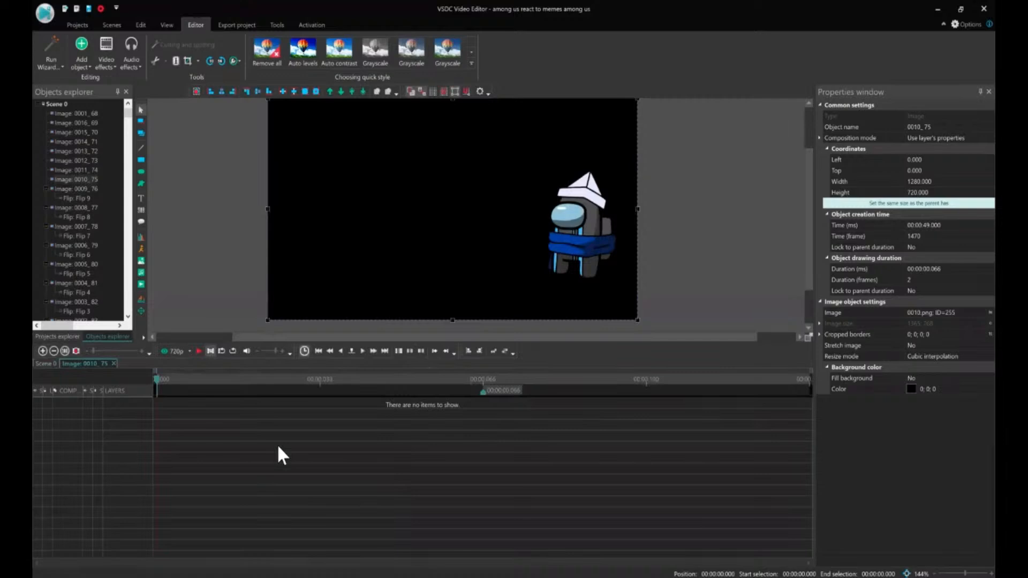
pyautogui.click(44, 363)
# Paste the copied Flip effect into image 0011 of the sequence and return to the scene.
pyautogui.click(40, 350)
pyautogui.click(40, 350)
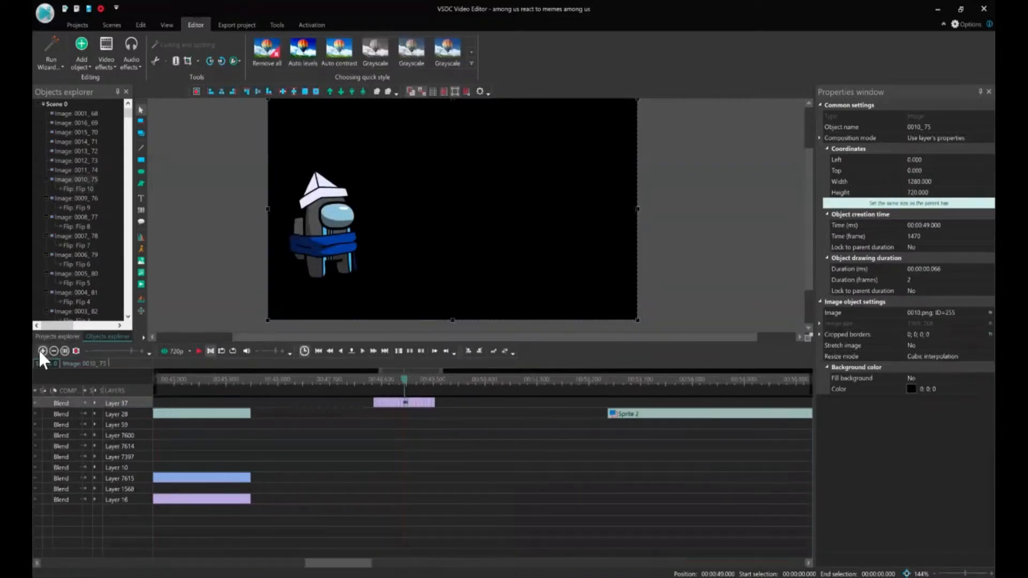
pyautogui.click(42, 351)
pyautogui.click(43, 351)
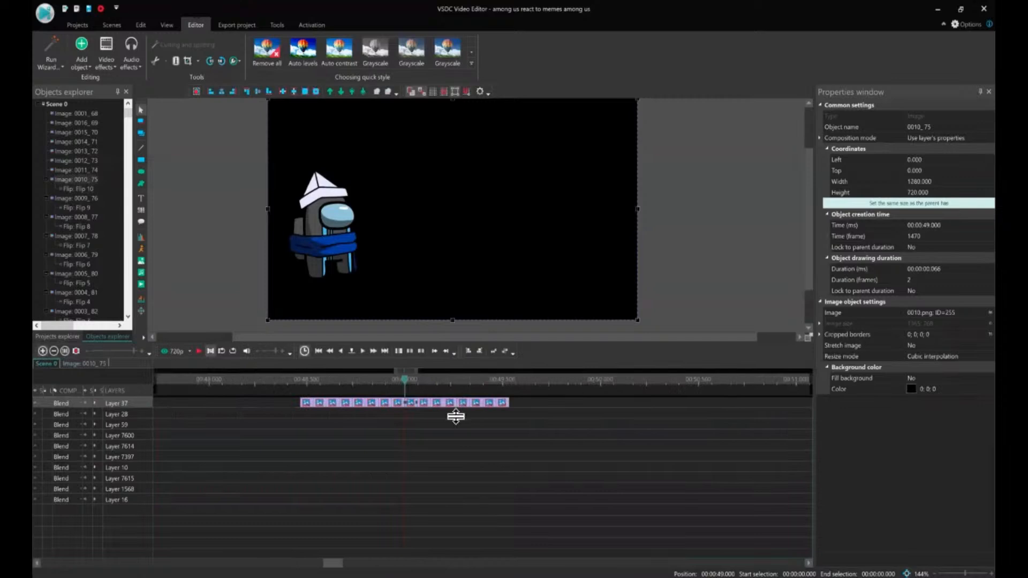
pyautogui.doubleClick(420, 403)
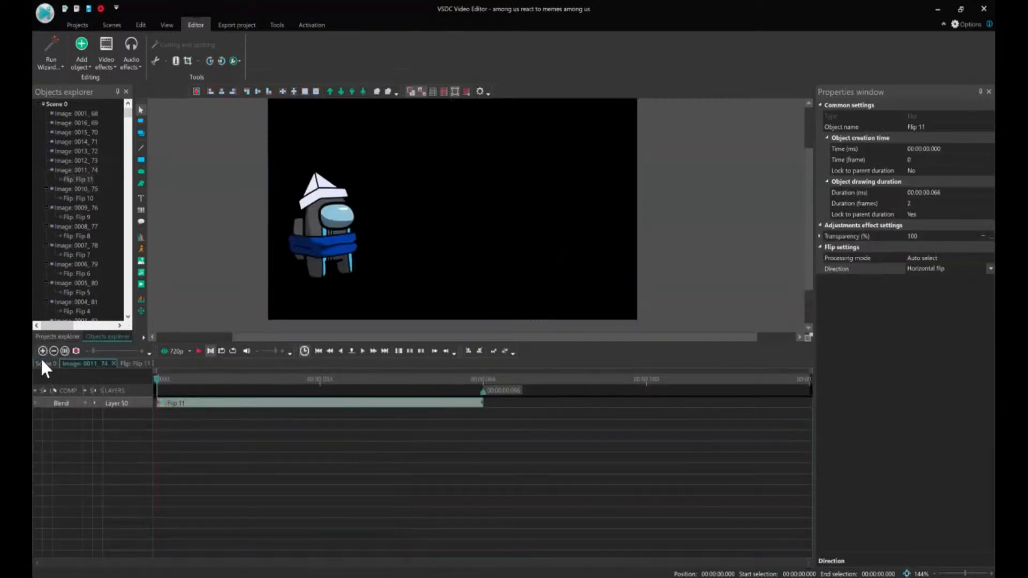
pyautogui.click(42, 361)
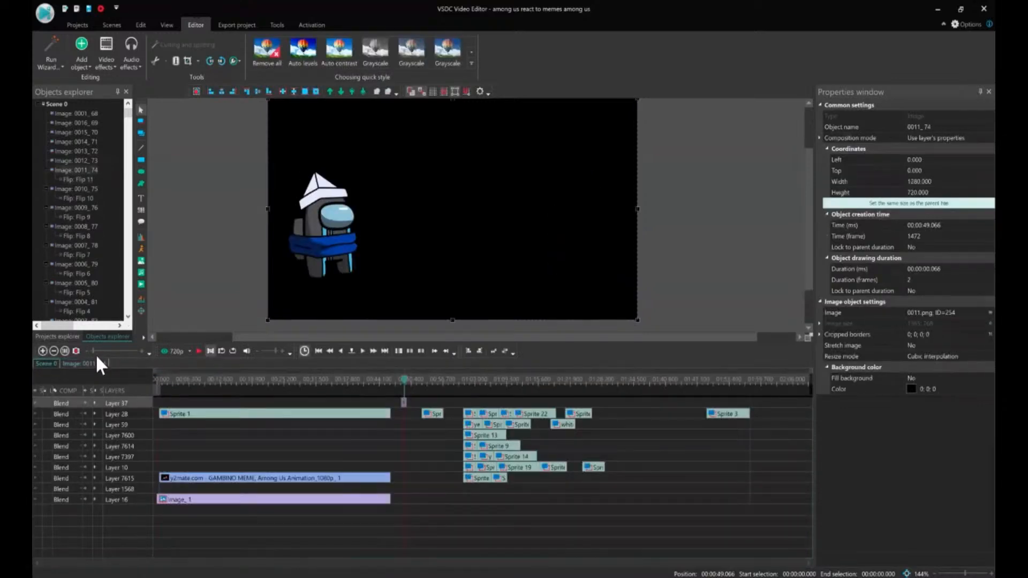
# Paste the copied Flip effect into image 0012 of the sequence and return to the scene.
pyautogui.click(42, 351)
pyautogui.click(43, 351)
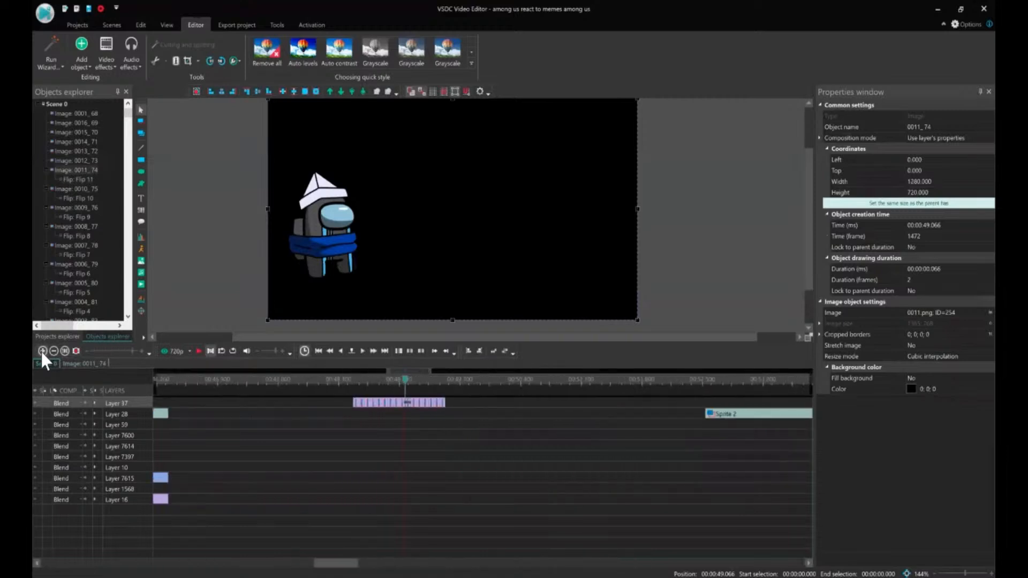
pyautogui.doubleClick(435, 403)
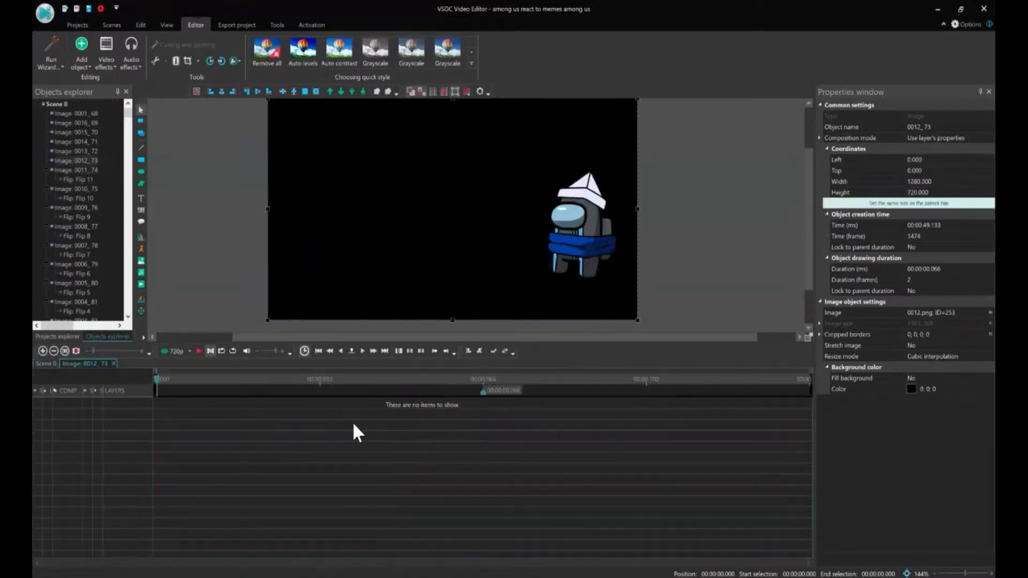
pyautogui.hotkey('ctrl', 'v')
pyautogui.click(46, 363)
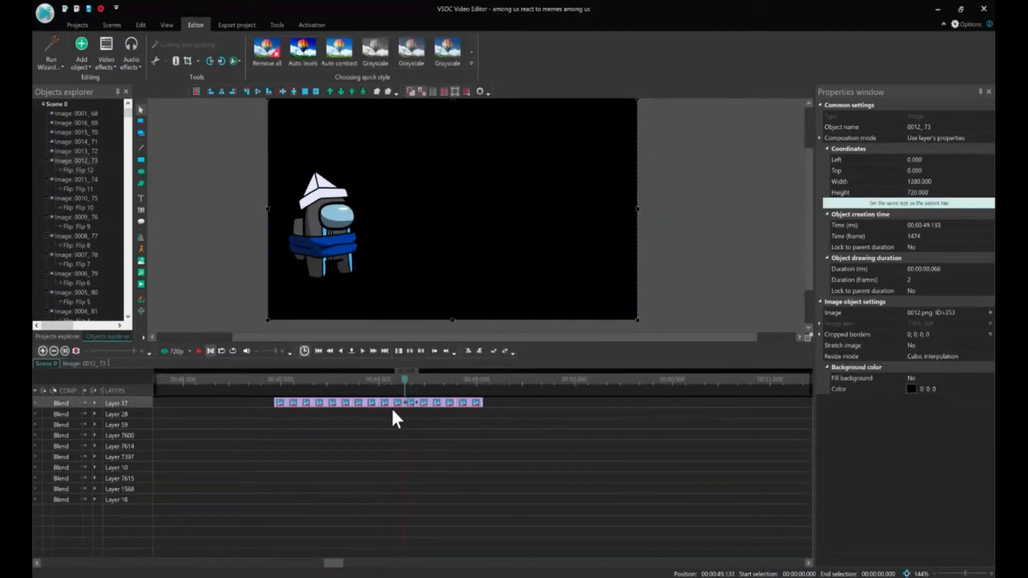
# Paste the copied Flip effect into image 0013 of the sequence and return to the scene.
pyautogui.doubleClick(421, 402)
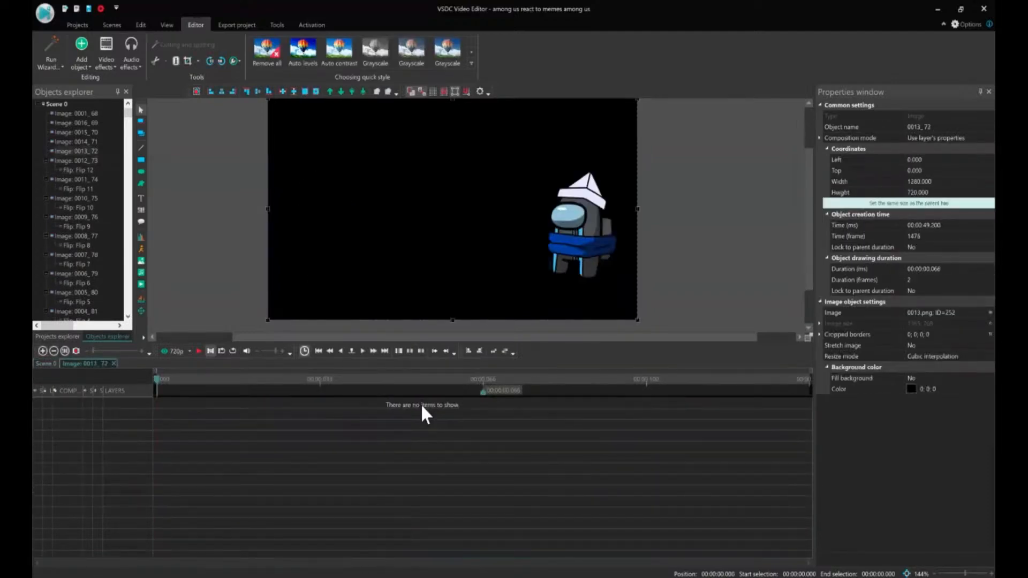
pyautogui.hotkey('ctrl', 'v')
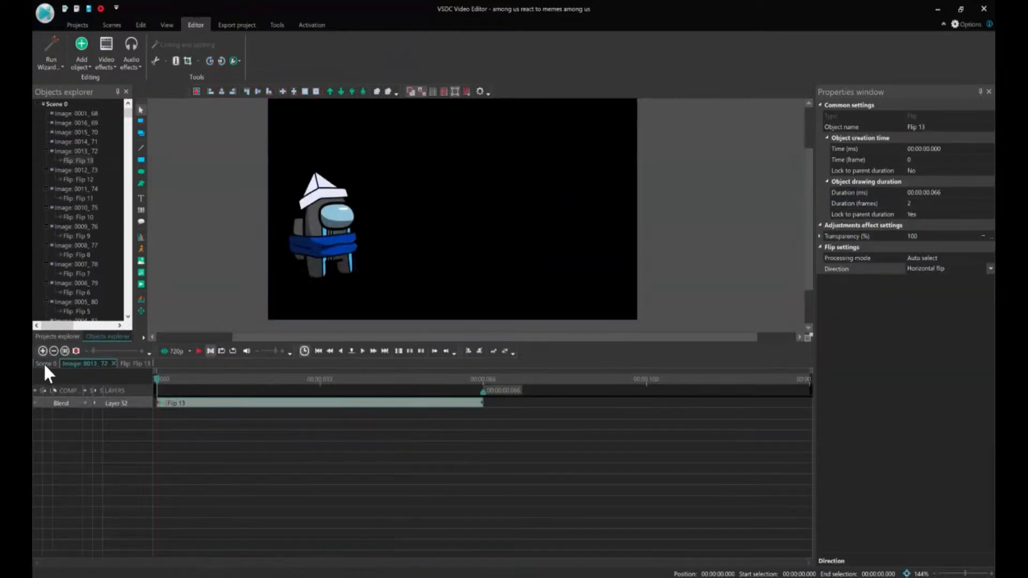
pyautogui.click(43, 363)
# Paste the copied Flip effect into image 0014 of the sequence and return to the scene.
pyautogui.click(44, 351)
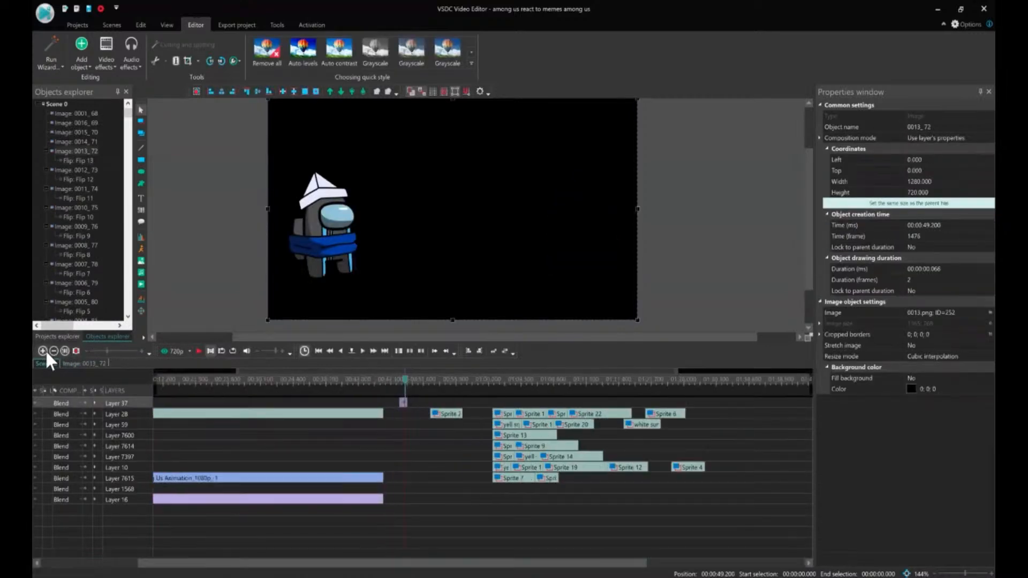
pyautogui.click(44, 350)
pyautogui.click(44, 351)
pyautogui.click(44, 350)
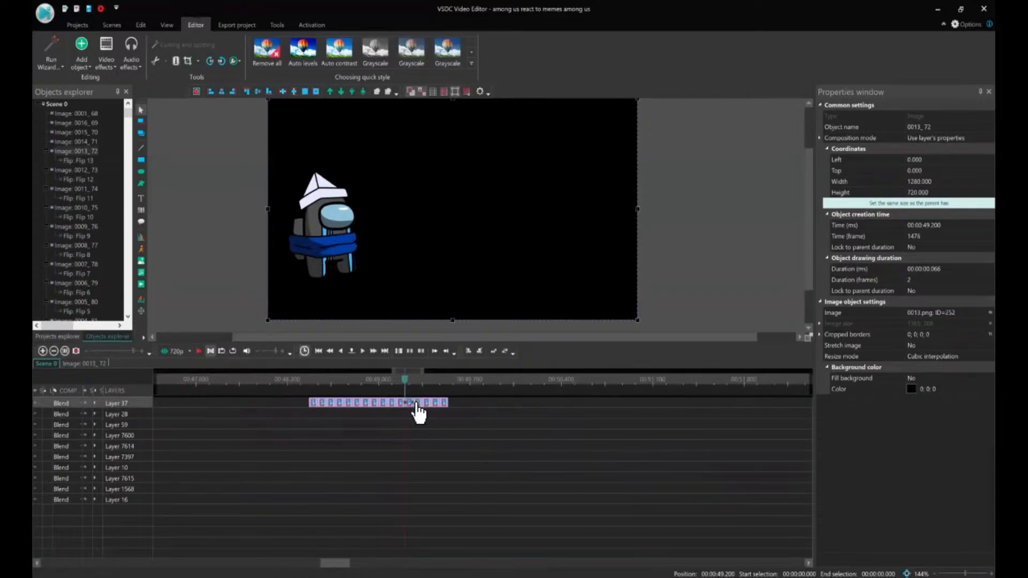
pyautogui.doubleClick(417, 404)
pyautogui.click(43, 363)
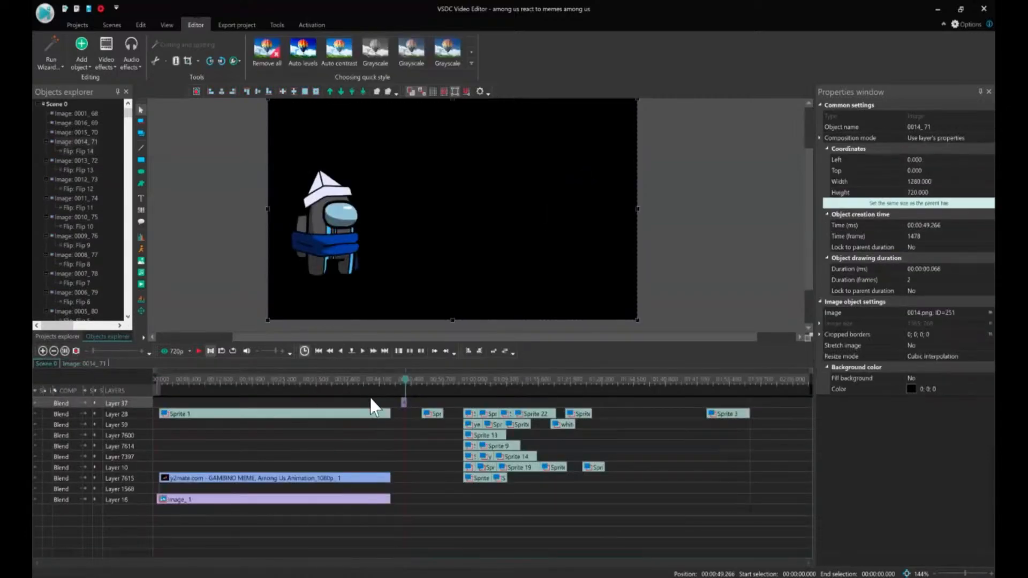
# Paste the copied Flip effect into image 0015 of the sequence and return to the scene.
pyautogui.click(43, 352)
pyautogui.click(43, 352)
pyautogui.click(43, 352)
pyautogui.click(43, 352)
pyautogui.click(43, 352)
pyautogui.click(43, 352)
pyautogui.click(43, 352)
pyautogui.click(42, 352)
pyautogui.click(43, 352)
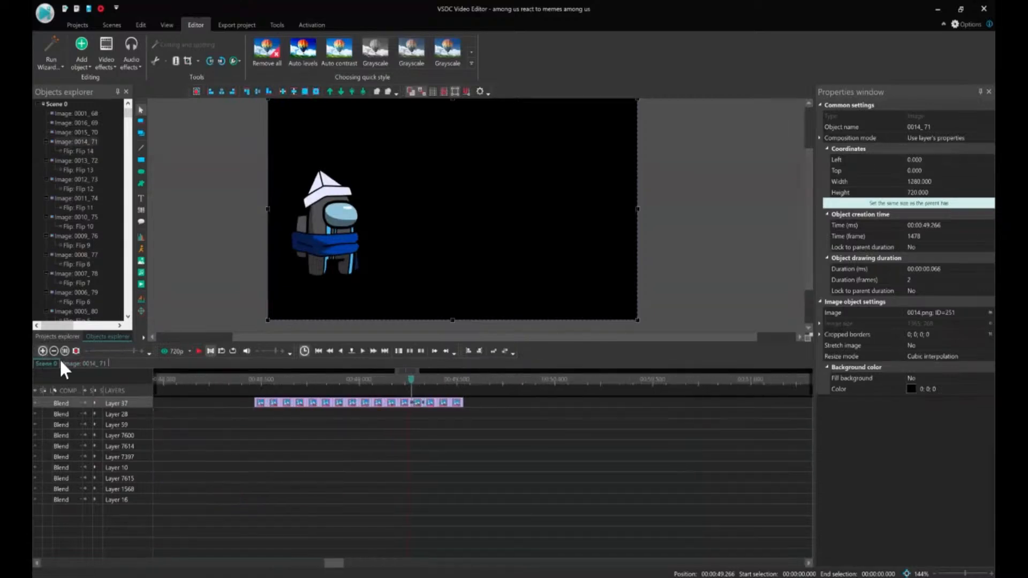
pyautogui.click(431, 403)
pyautogui.doubleClick(431, 404)
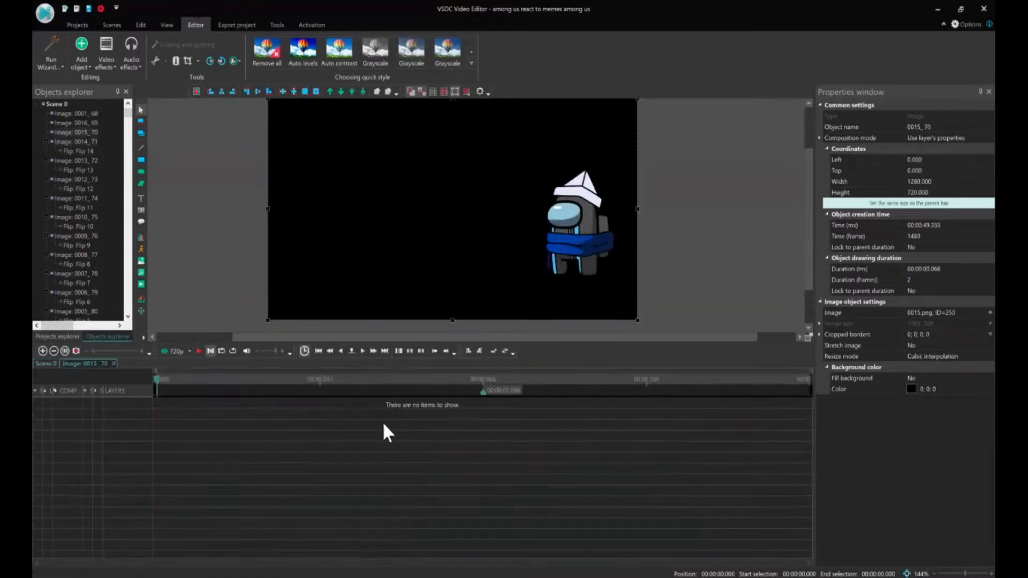
pyautogui.hotkey('ctrl', 'v')
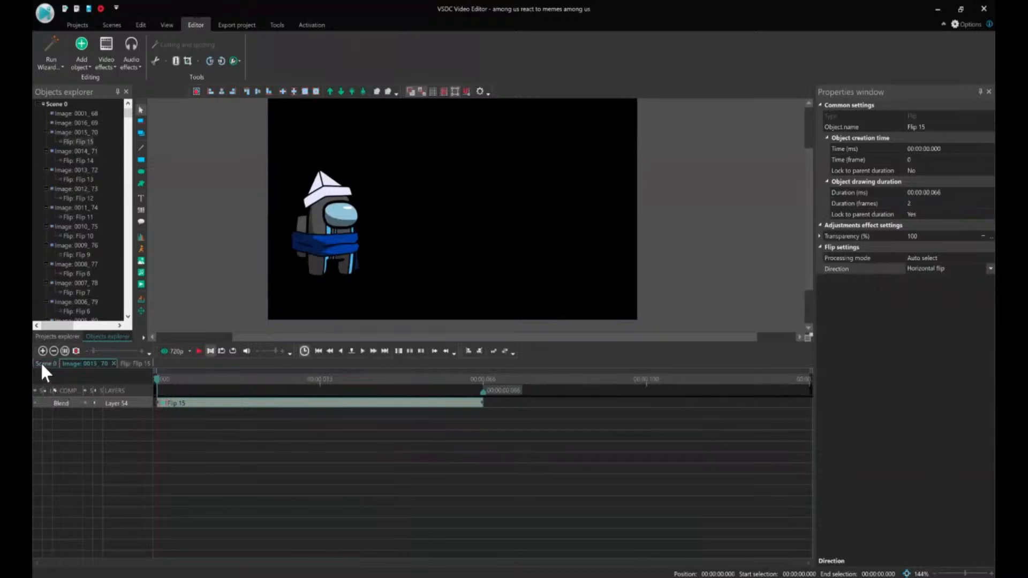
pyautogui.click(42, 364)
# Paste the copied Flip effect into image 0016 of the sequence and return to the scene.
pyautogui.click(42, 351)
pyautogui.click(43, 352)
pyautogui.click(43, 351)
pyautogui.click(43, 352)
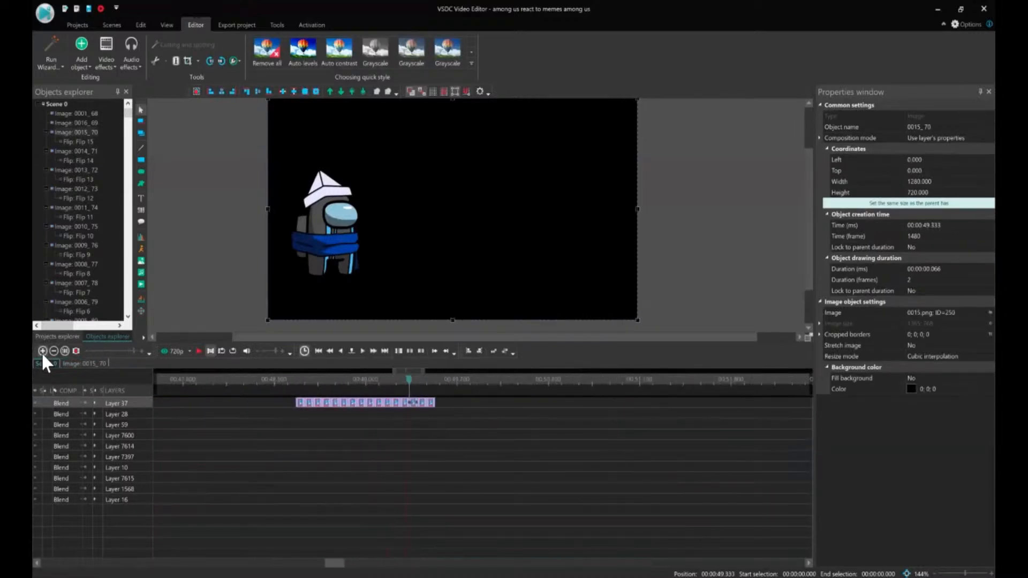
pyautogui.doubleClick(432, 403)
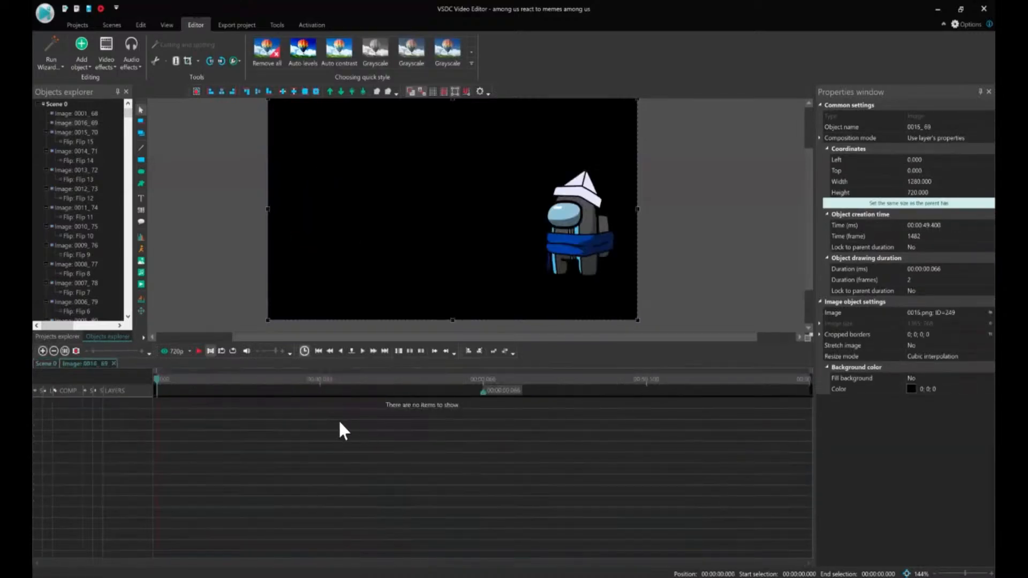
pyautogui.hotkey('ctrl', 'v')
pyautogui.click(43, 362)
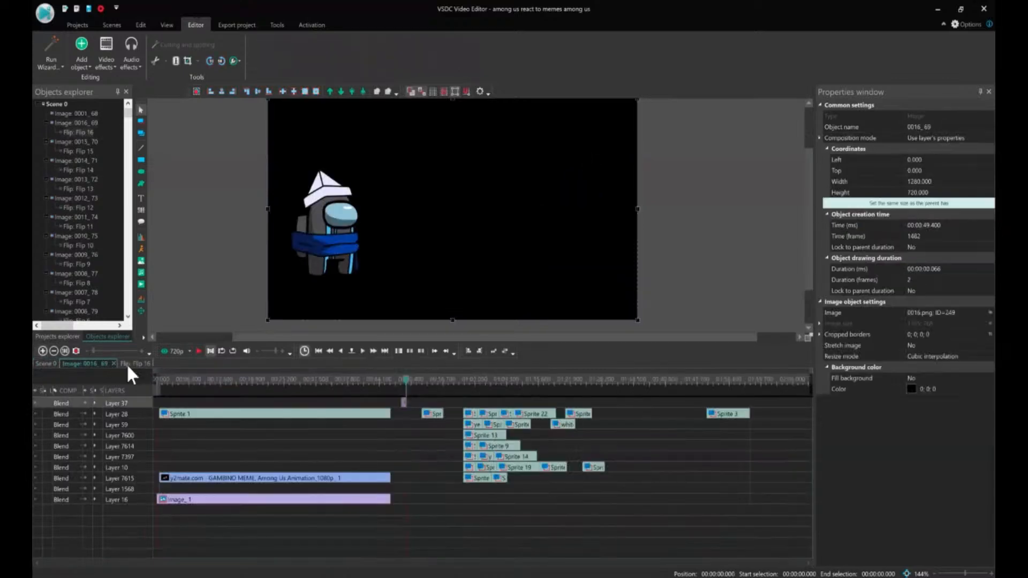
# Paste the copied Flip effect into the closing image 0001 at the end of the sequence and return to the scene.
pyautogui.click(43, 350)
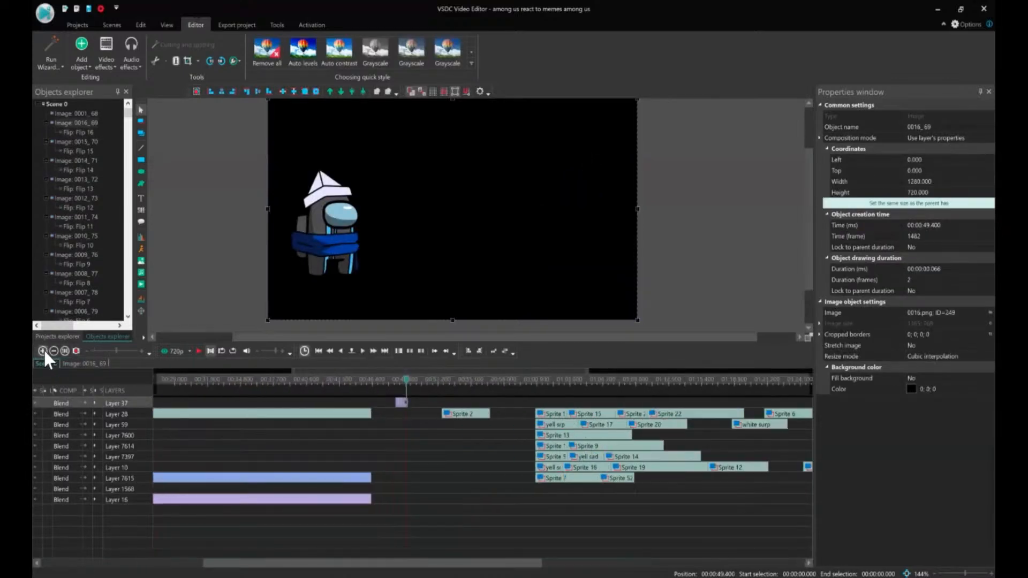
pyautogui.click(43, 350)
pyautogui.click(43, 349)
pyautogui.click(43, 350)
pyautogui.click(43, 350)
pyautogui.click(43, 349)
pyautogui.click(44, 350)
pyautogui.click(43, 349)
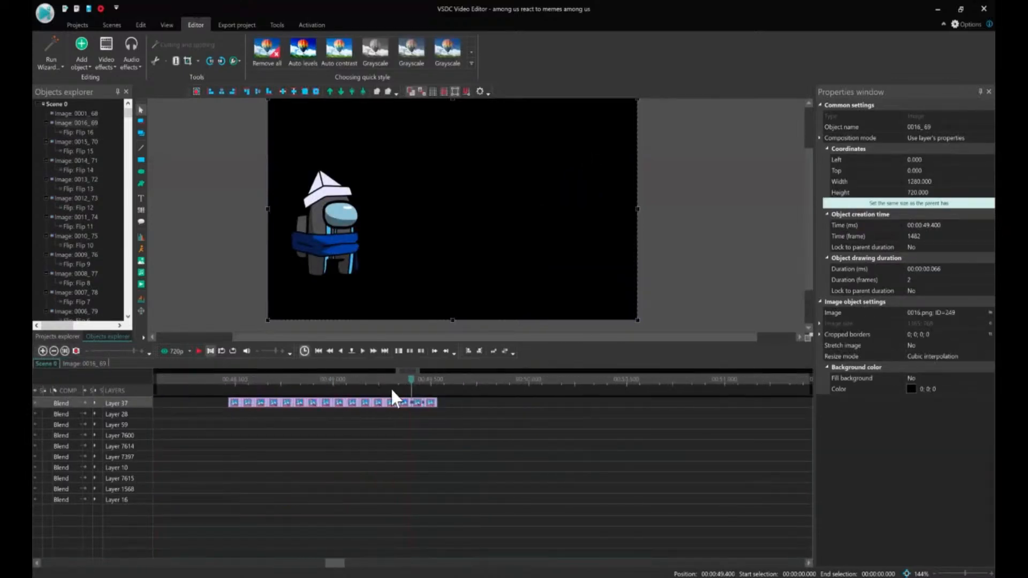
pyautogui.doubleClick(434, 403)
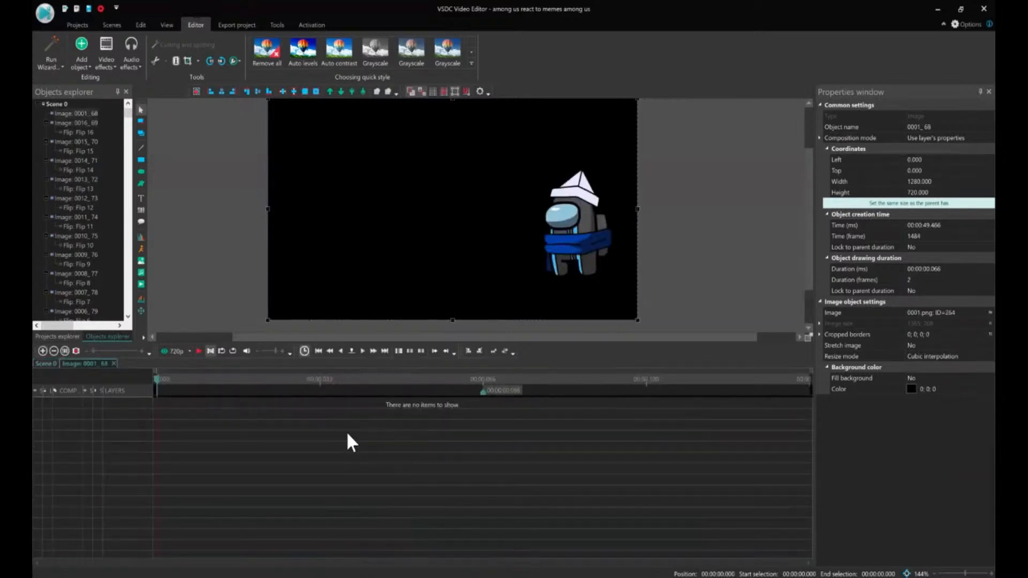
pyautogui.hotkey('ctrl', 'v')
pyautogui.click(49, 363)
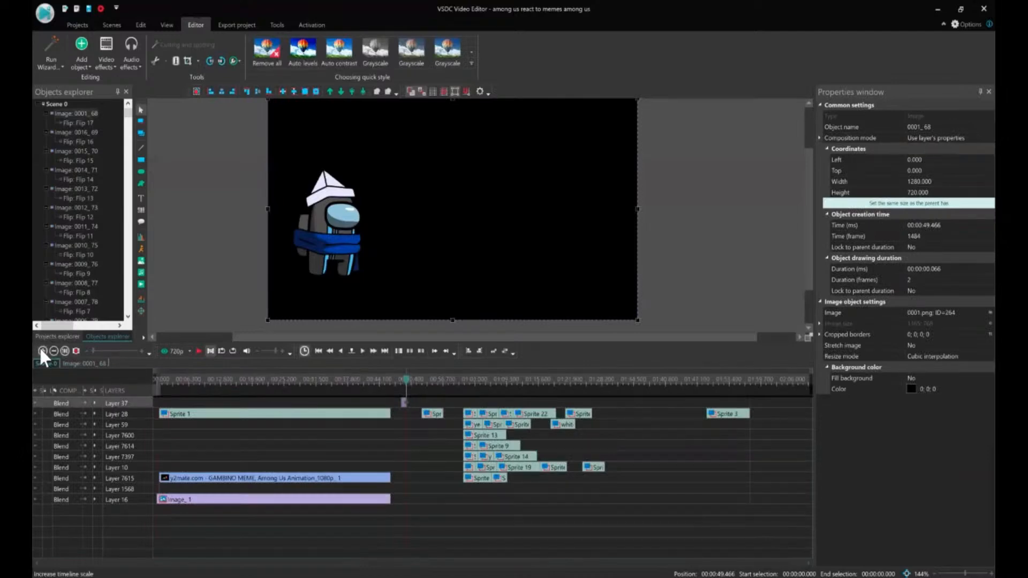
# Step through the flipped image sequence on Layer 37 frame by frame from just before its start.
pyautogui.click(42, 351)
pyautogui.click(41, 351)
pyautogui.click(41, 351)
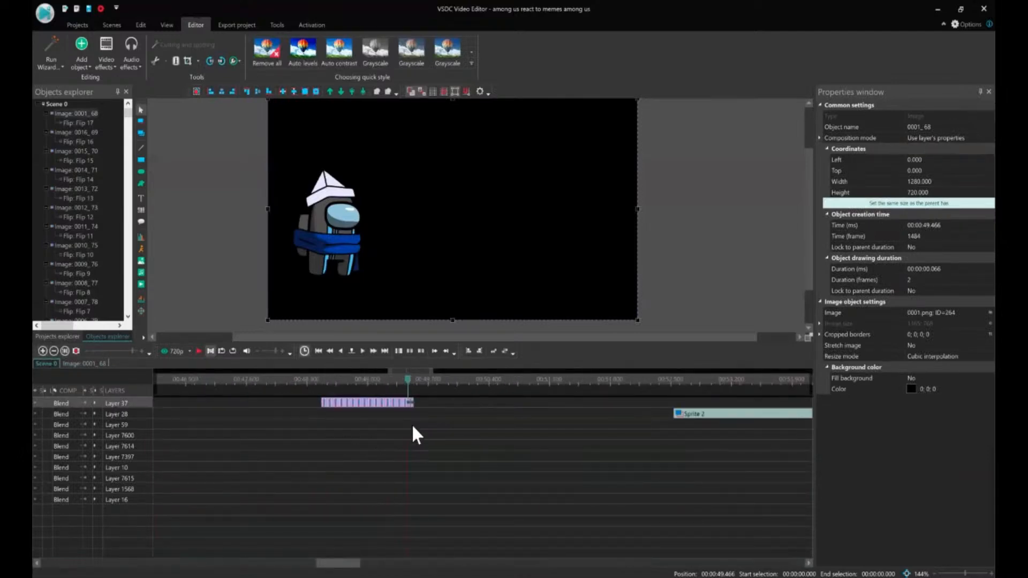
pyautogui.click(318, 375)
pyautogui.click(339, 409)
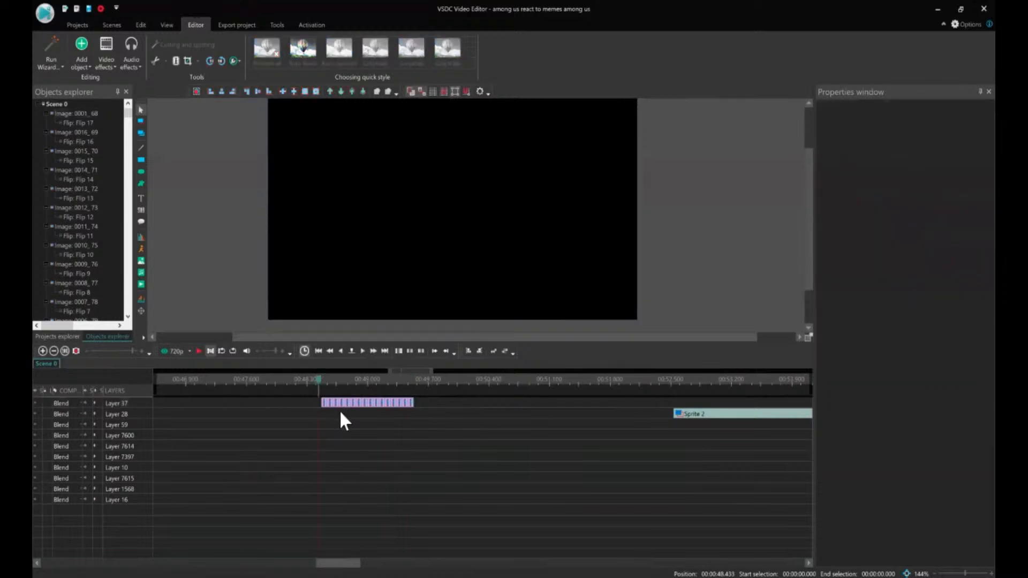
pyautogui.press('Right')
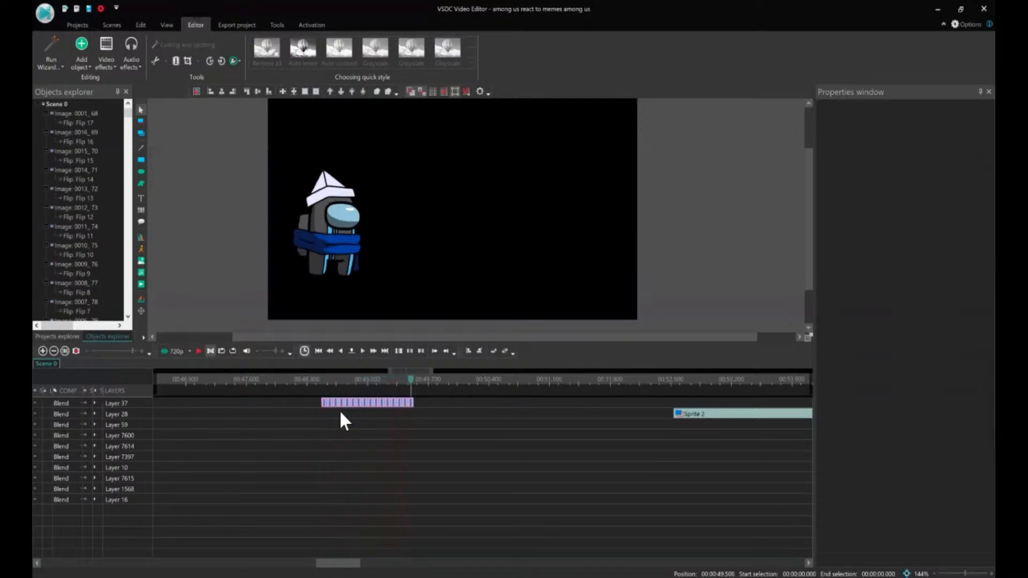
# Duplicate the whole flipped image sequence twice and move both copies directly behind the end of the original.
pyautogui.click(409, 403)
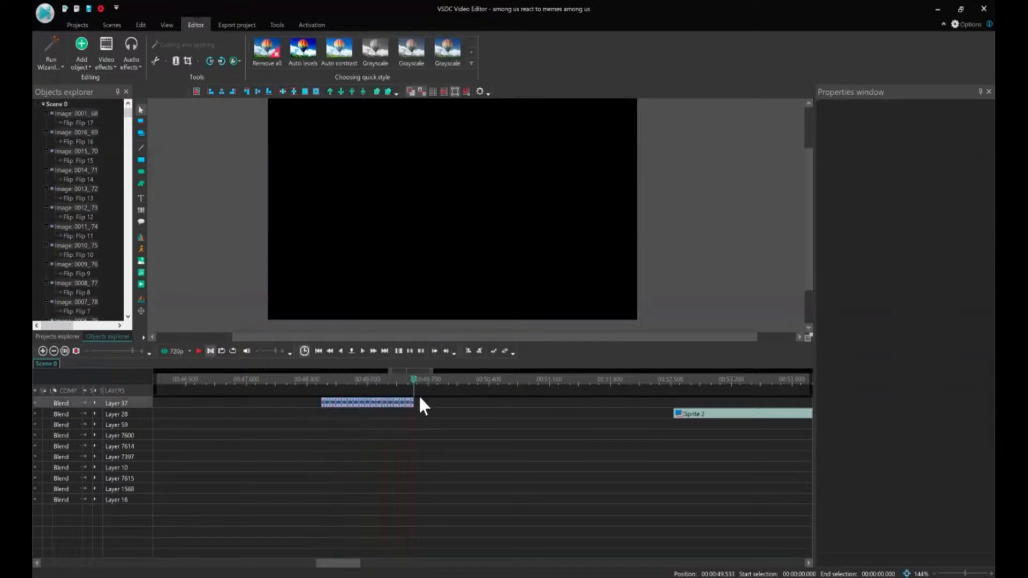
pyautogui.hotkey('ctrl', 'v')
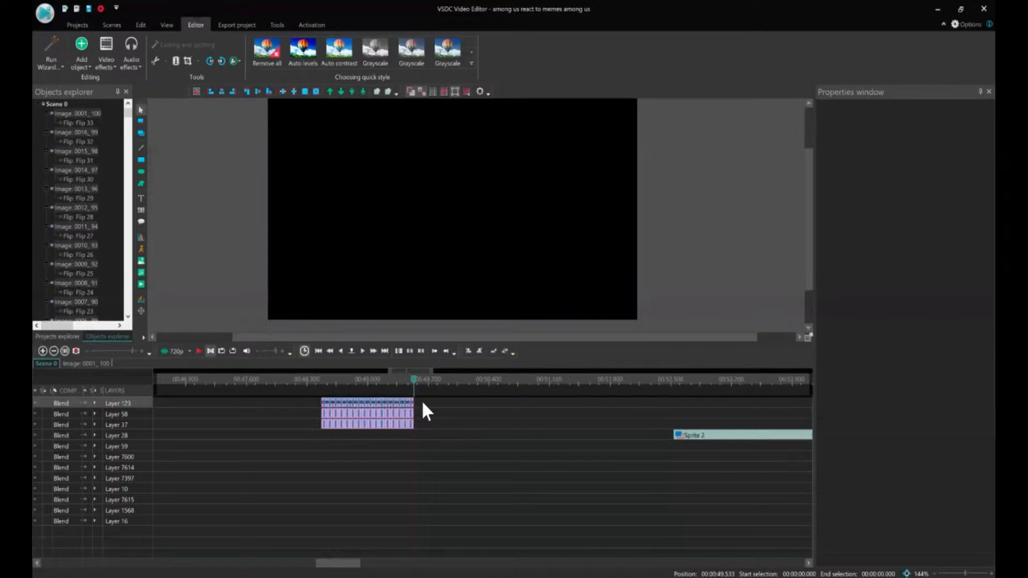
pyautogui.moveTo(437, 402); pyautogui.dragTo(326, 415)
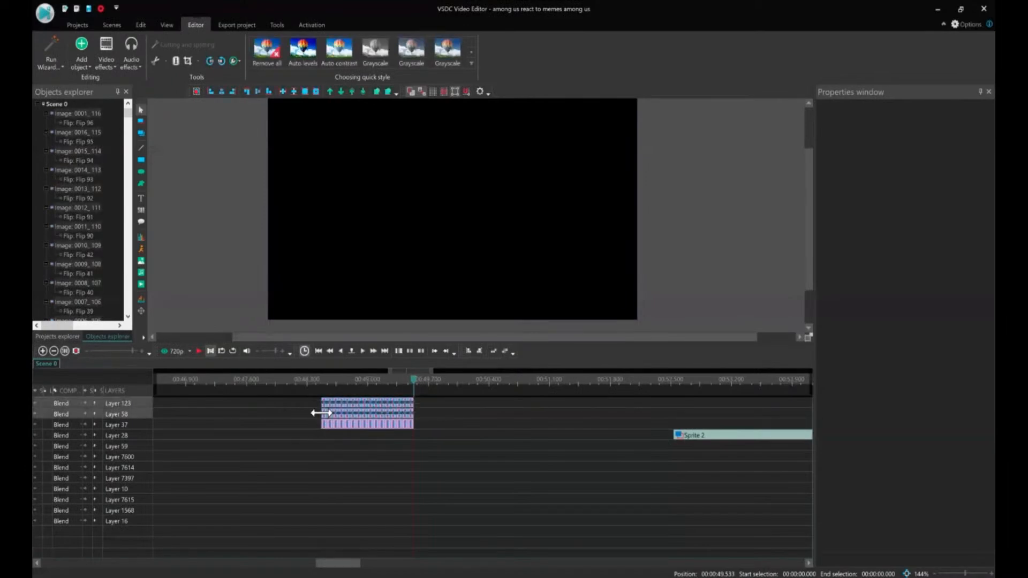
pyautogui.click(43, 351)
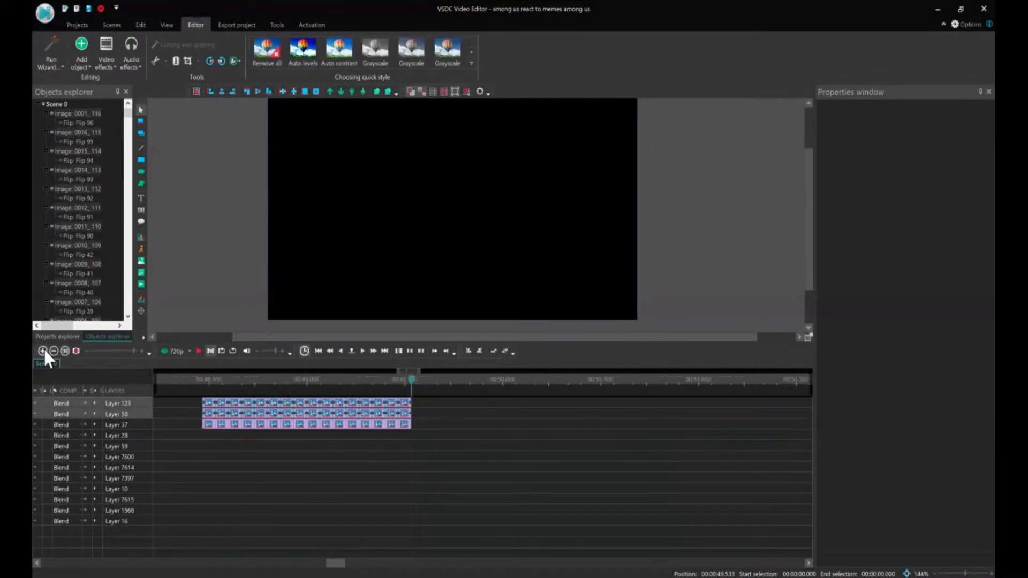
pyautogui.moveTo(238, 417); pyautogui.dragTo(421, 424)
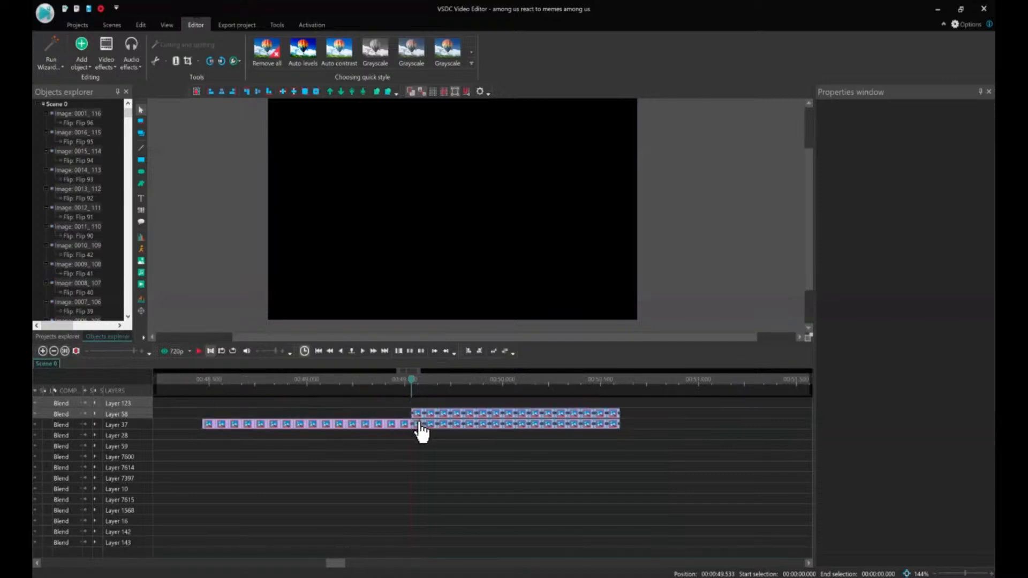
pyautogui.click(632, 403)
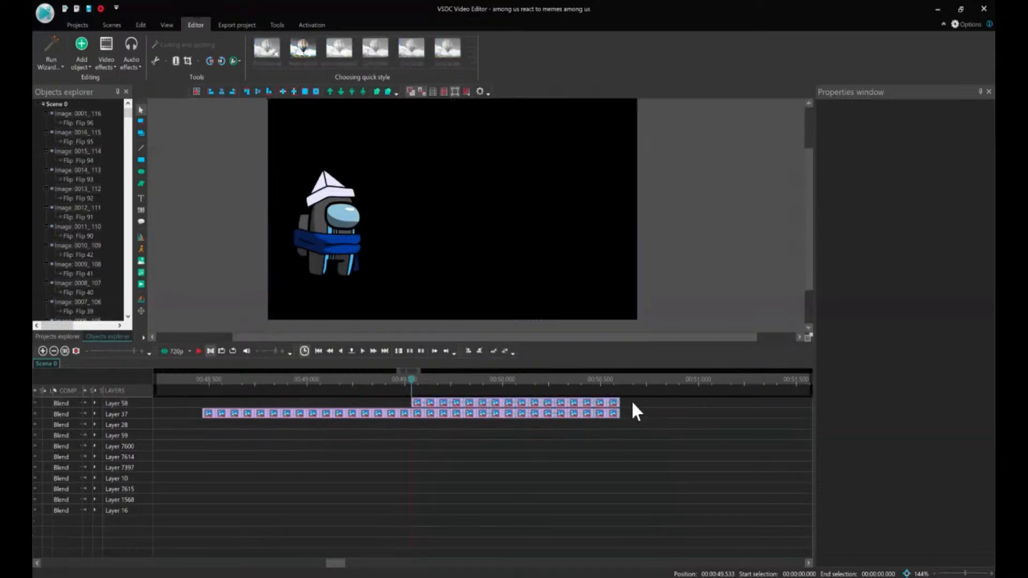
# Move the upper copy of the sequence behind the second one so all three run consecutively on Layer 37.
pyautogui.click(416, 405)
pyautogui.moveTo(416, 404); pyautogui.dragTo(622, 410)
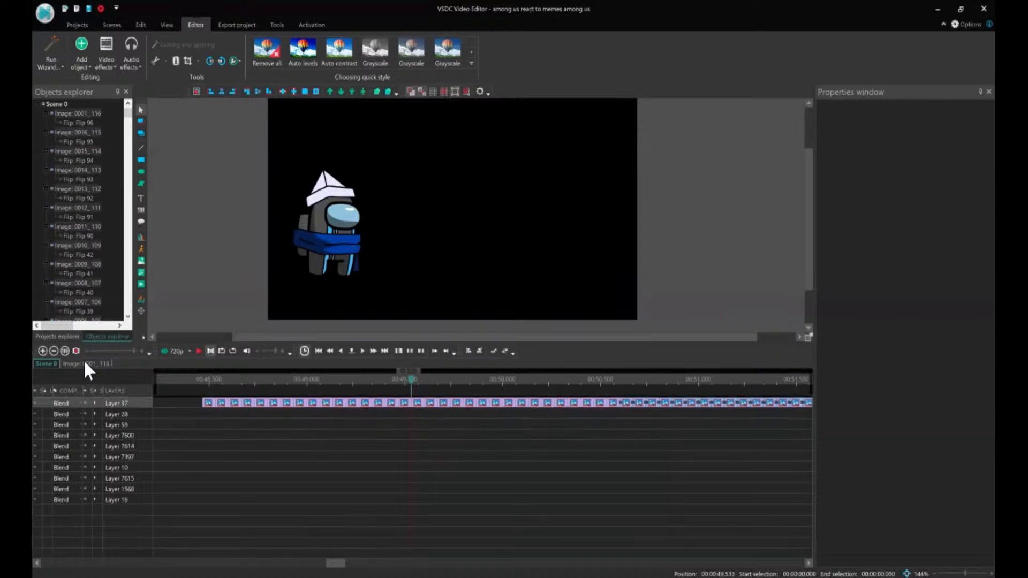
pyautogui.click(54, 351)
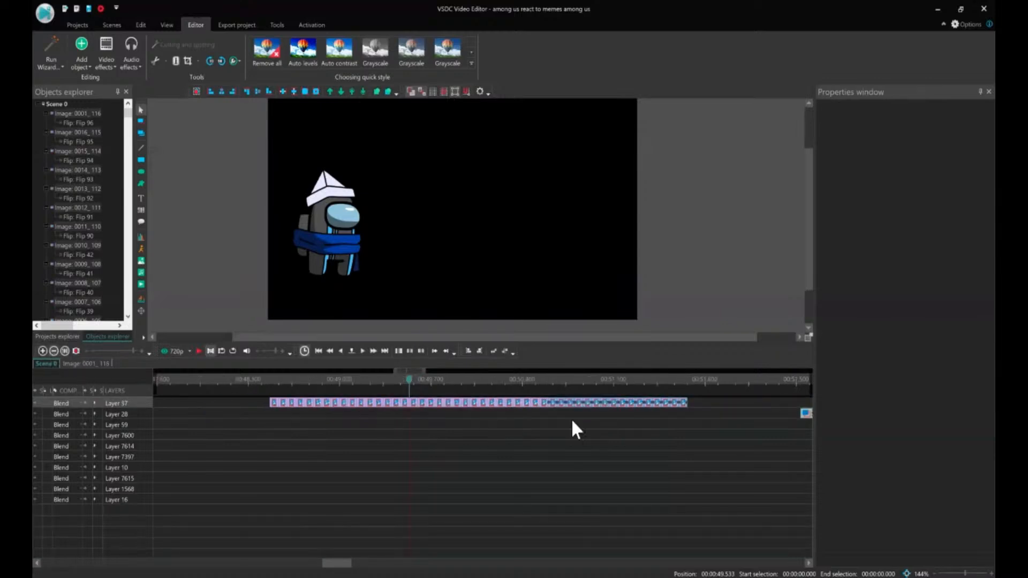
pyautogui.click(705, 412)
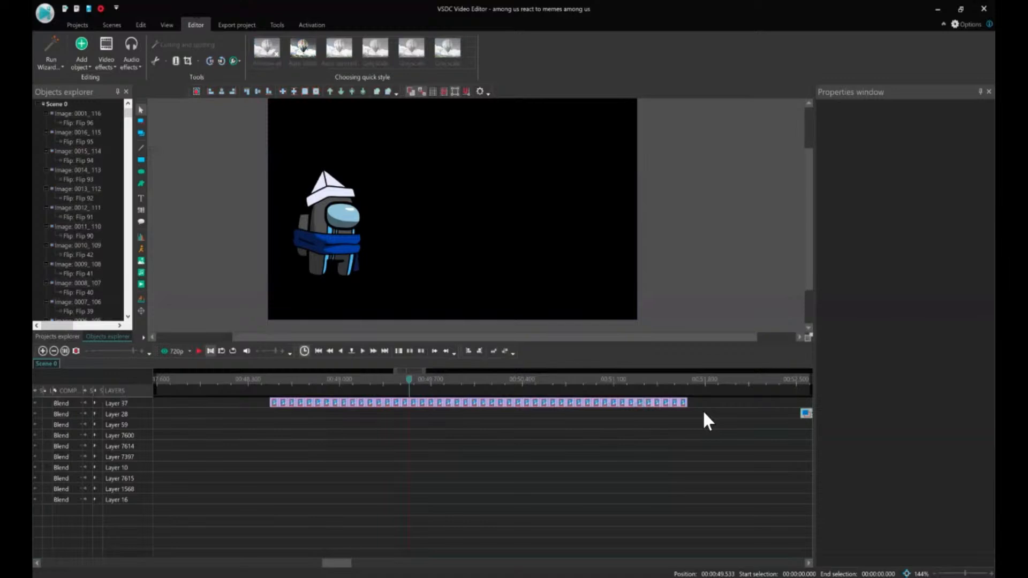
pyautogui.click(270, 403)
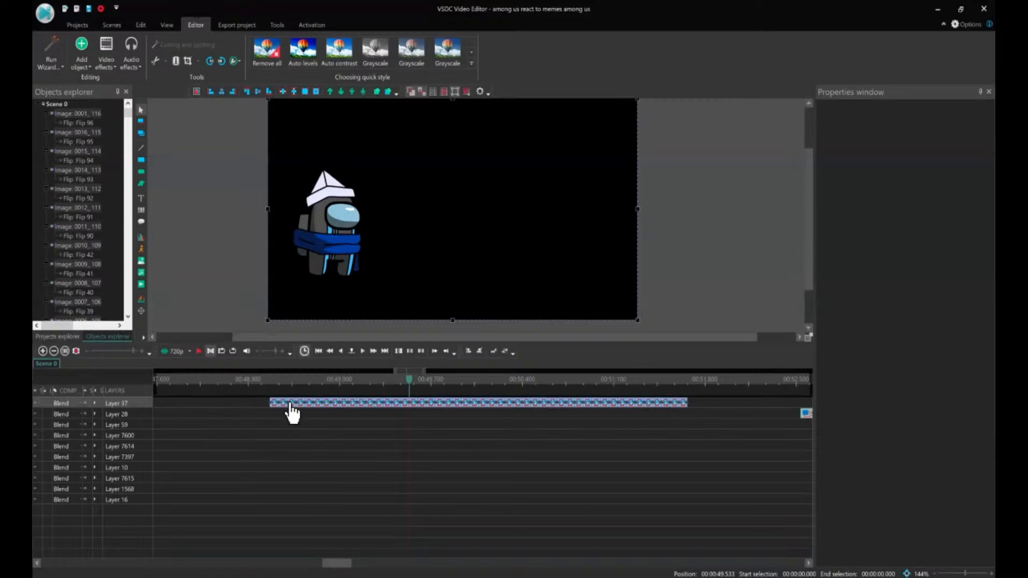
pyautogui.moveTo(289, 411)
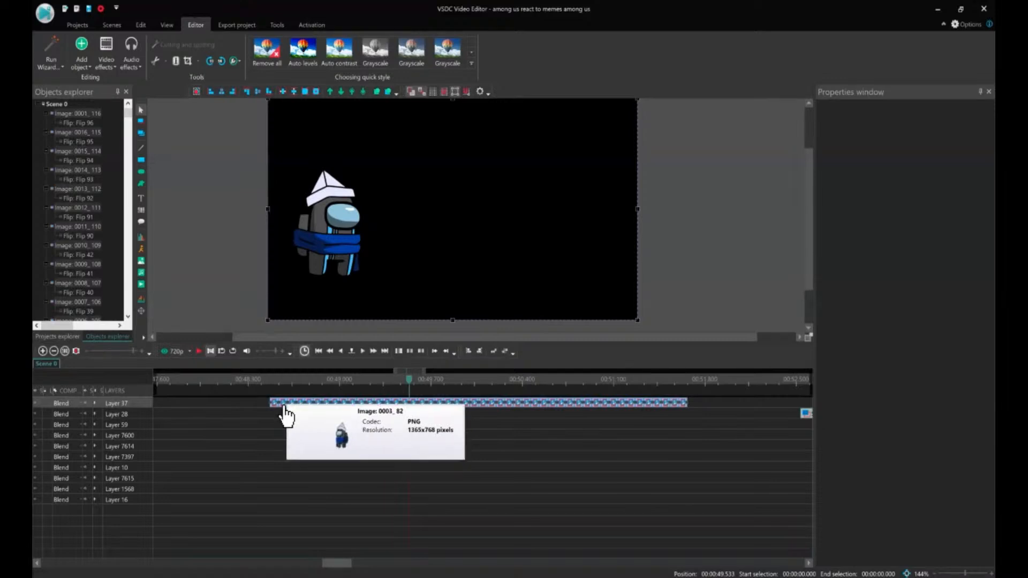
pyautogui.rightClick(283, 405)
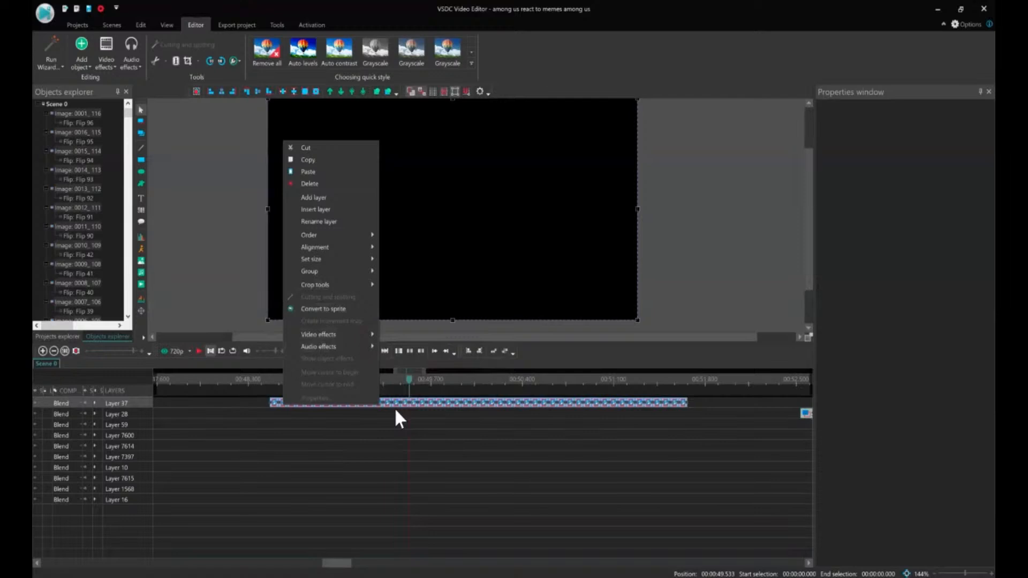
pyautogui.click(396, 410)
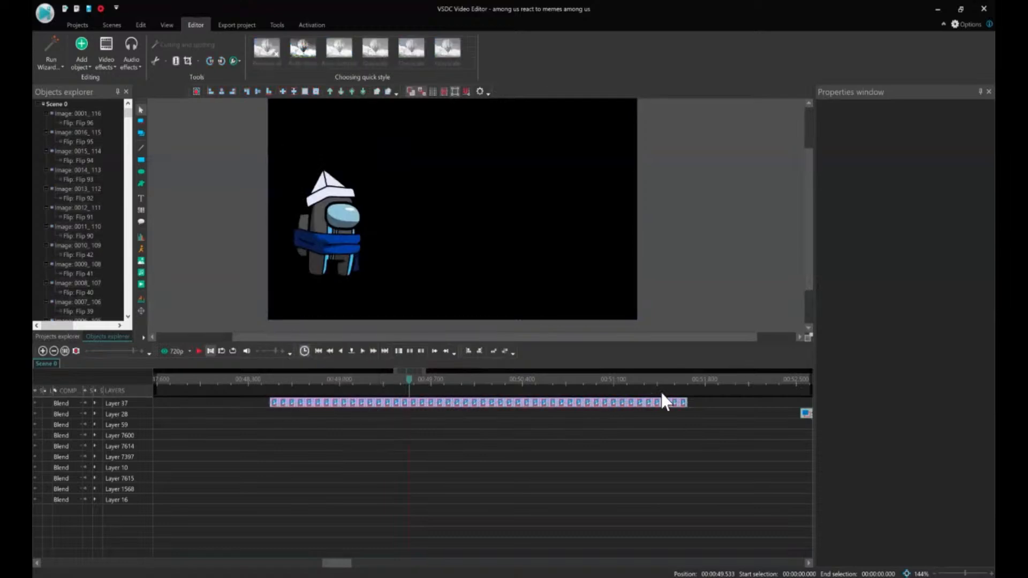
# Convert all images of the tripled sequence on Layer 37 into one sprite, with the cursor at the sequence start.
pyautogui.click(268, 378)
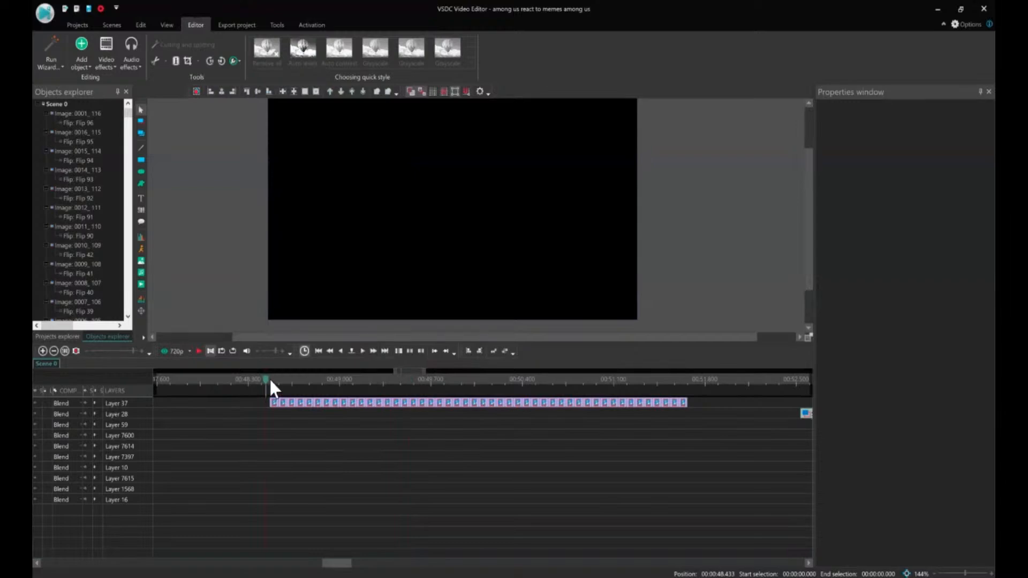
pyautogui.click(269, 379)
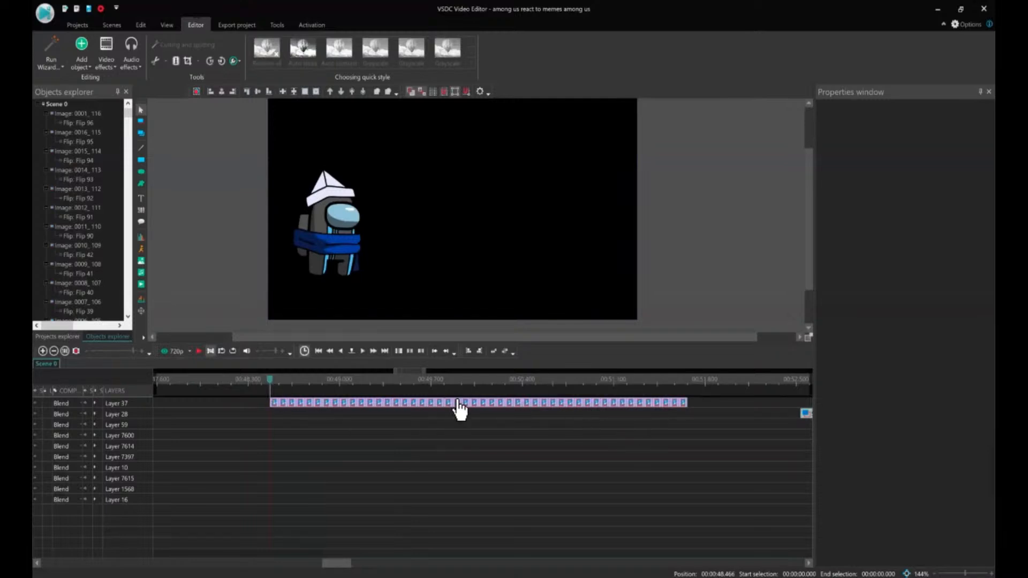
pyautogui.moveTo(699, 412); pyautogui.dragTo(256, 404)
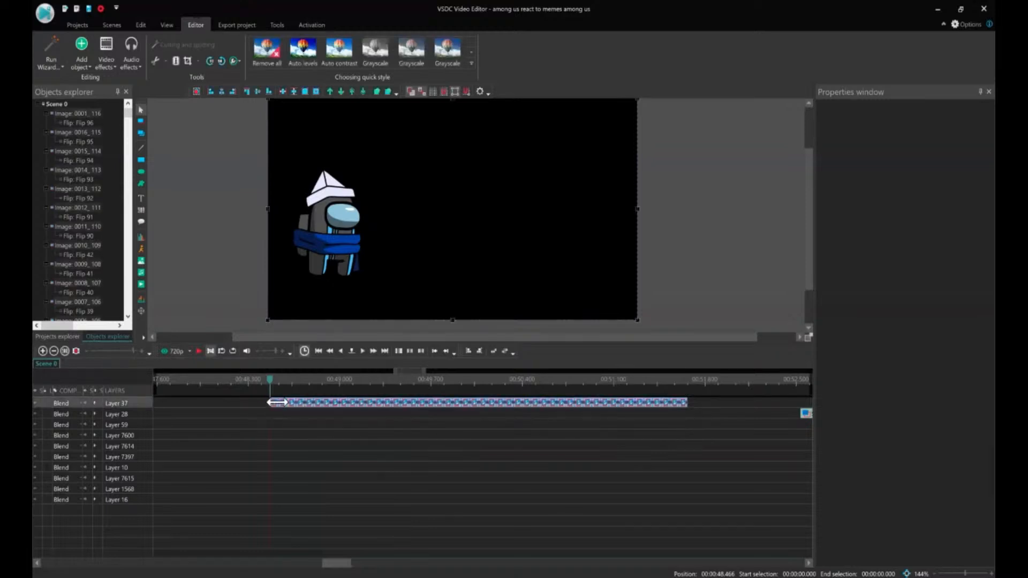
pyautogui.rightClick(275, 403)
pyautogui.click(306, 306)
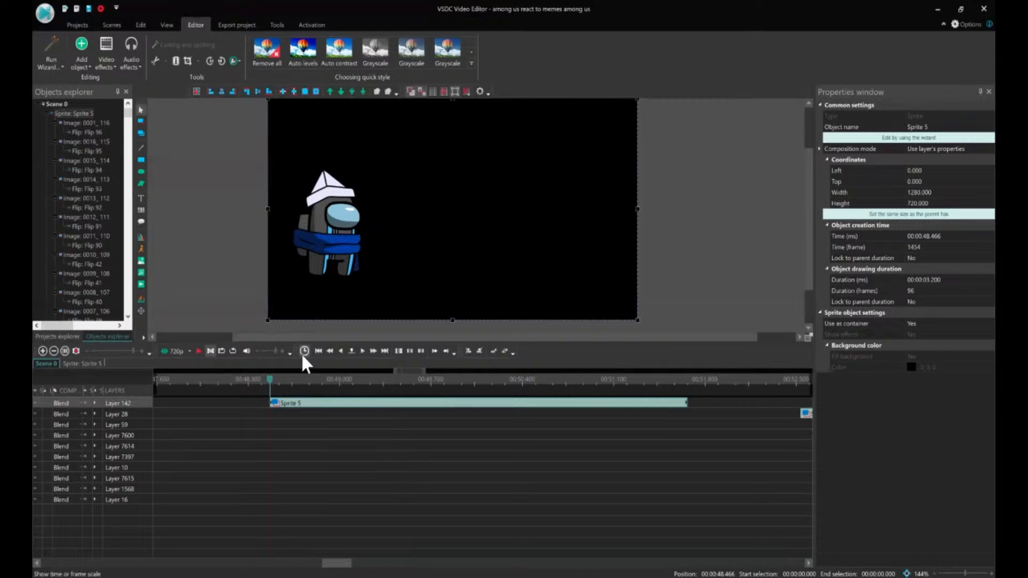
pyautogui.click(314, 413)
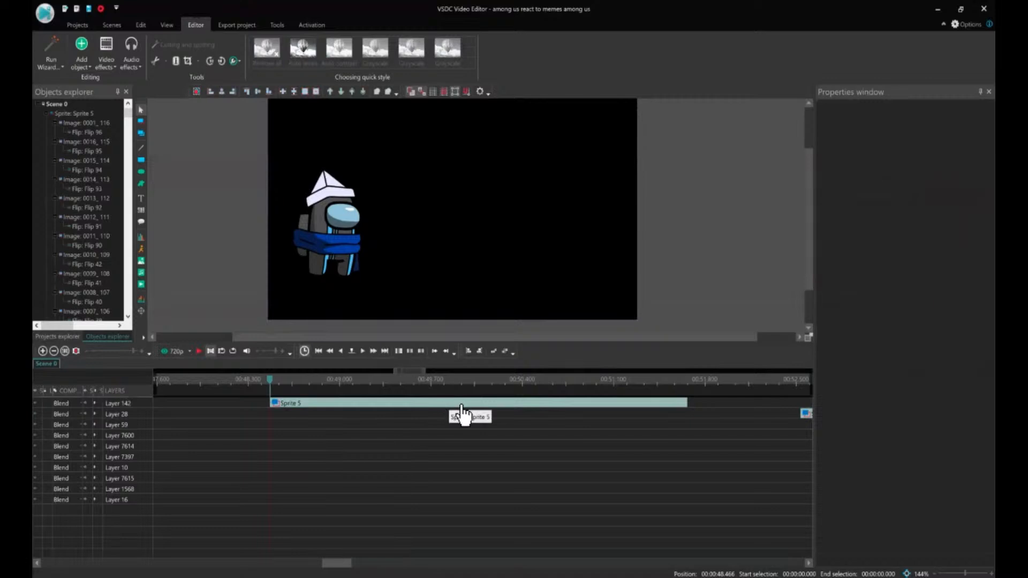
pyautogui.click(380, 410)
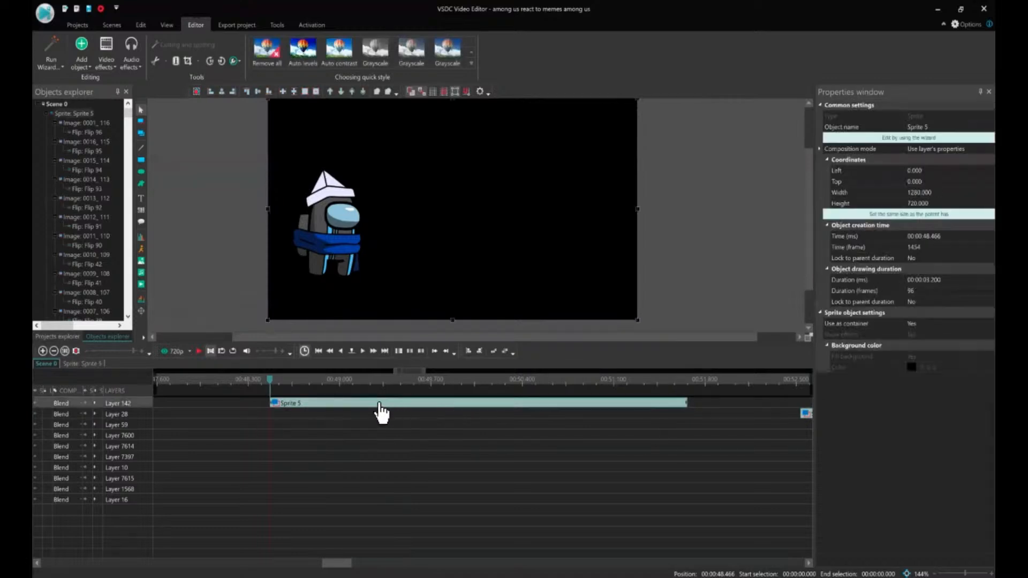
# Play part of Sprite 2 and then the new flipped sprite to compare the two animations.
pyautogui.click(51, 351)
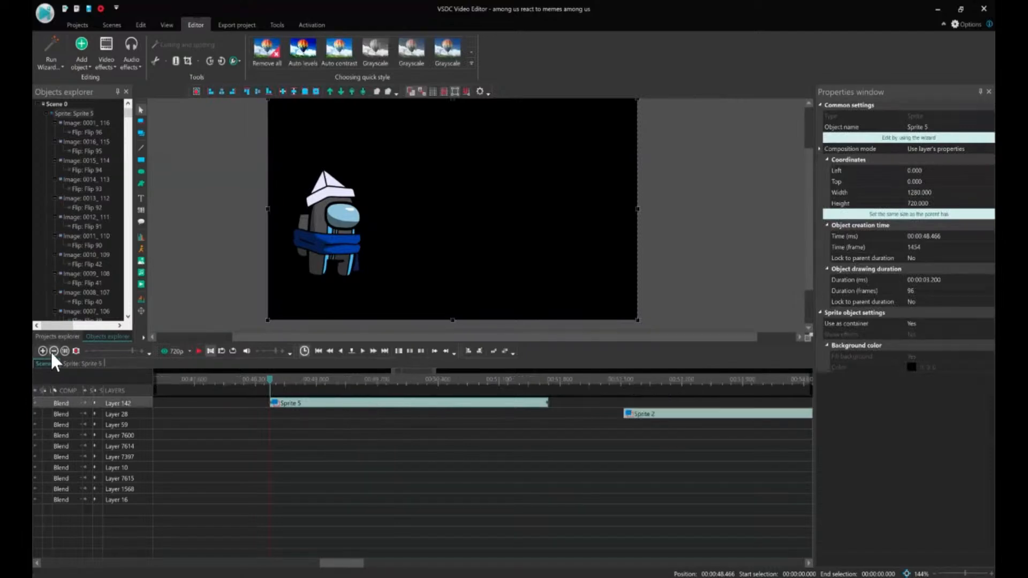
pyautogui.click(52, 351)
pyautogui.click(538, 380)
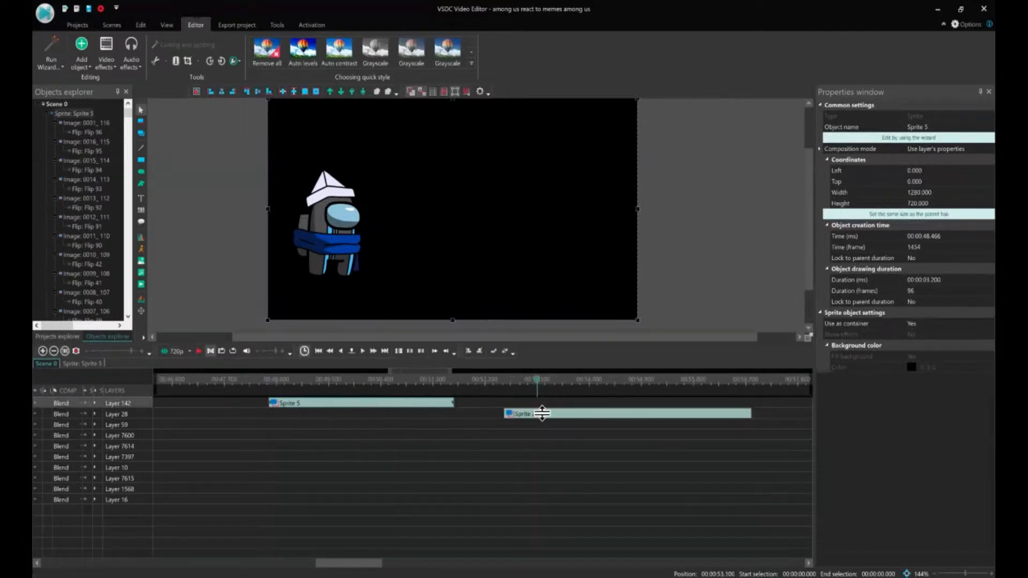
pyautogui.click(542, 424)
pyautogui.press('space')
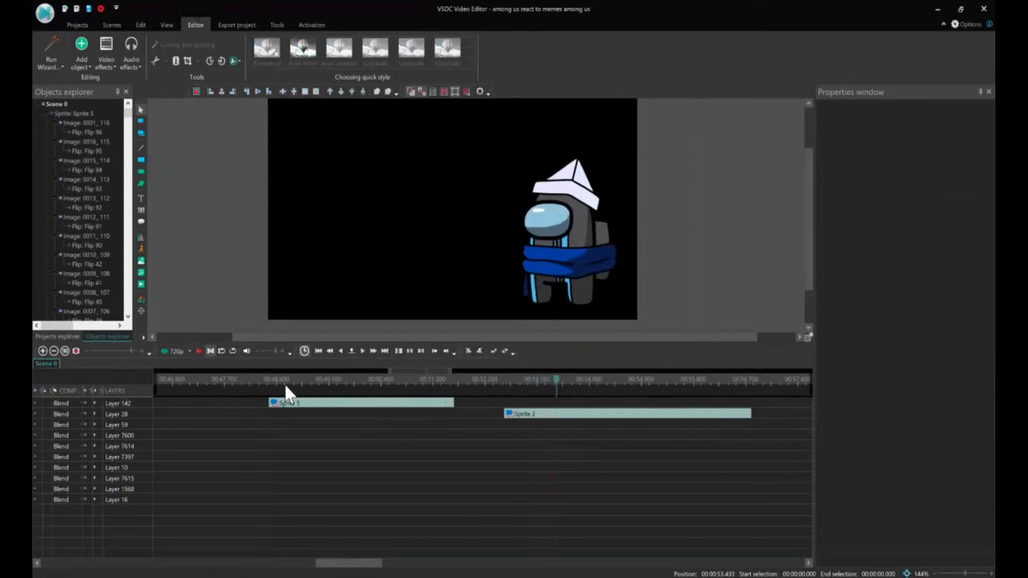
pyautogui.click(266, 380)
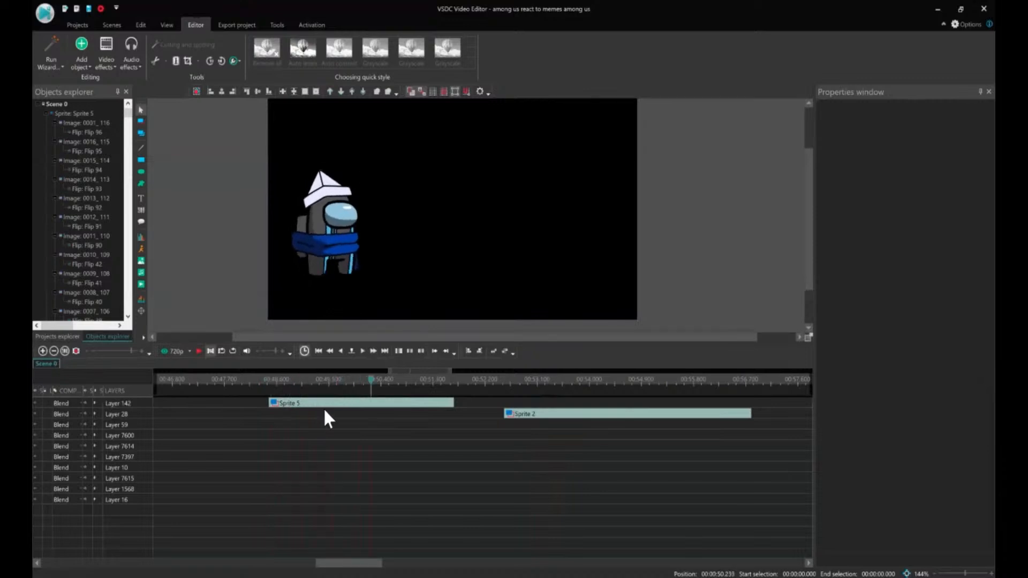
pyautogui.press('space')
pyautogui.click(53, 351)
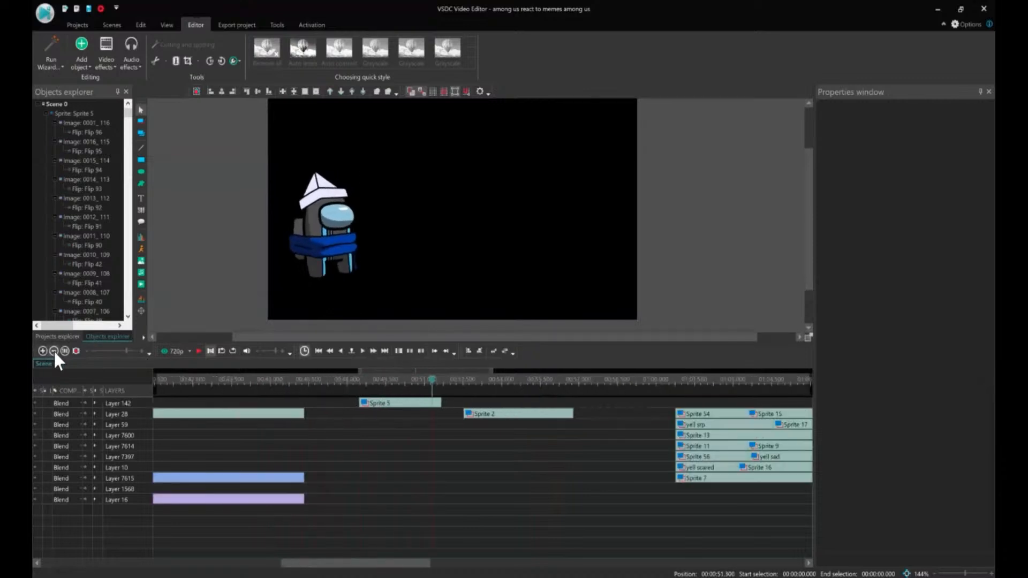
pyautogui.click(54, 350)
pyautogui.click(54, 351)
pyautogui.hscroll(-6, 271, 503)
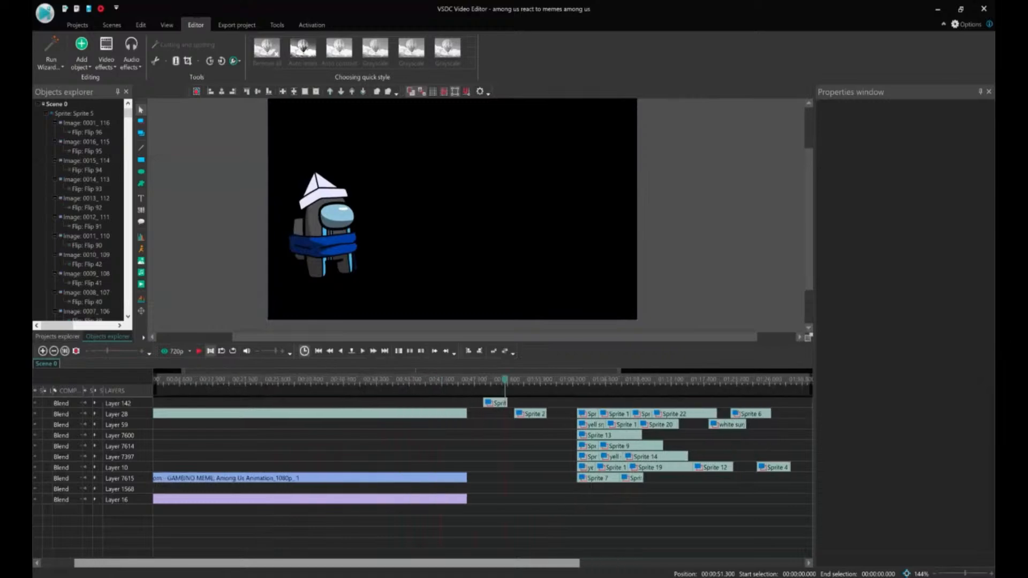
# Move the new flipped sprite onto Layer 10 at 00:00:09.800 and resize it to 1720 by 1270.
pyautogui.moveTo(540, 404); pyautogui.dragTo(248, 476)
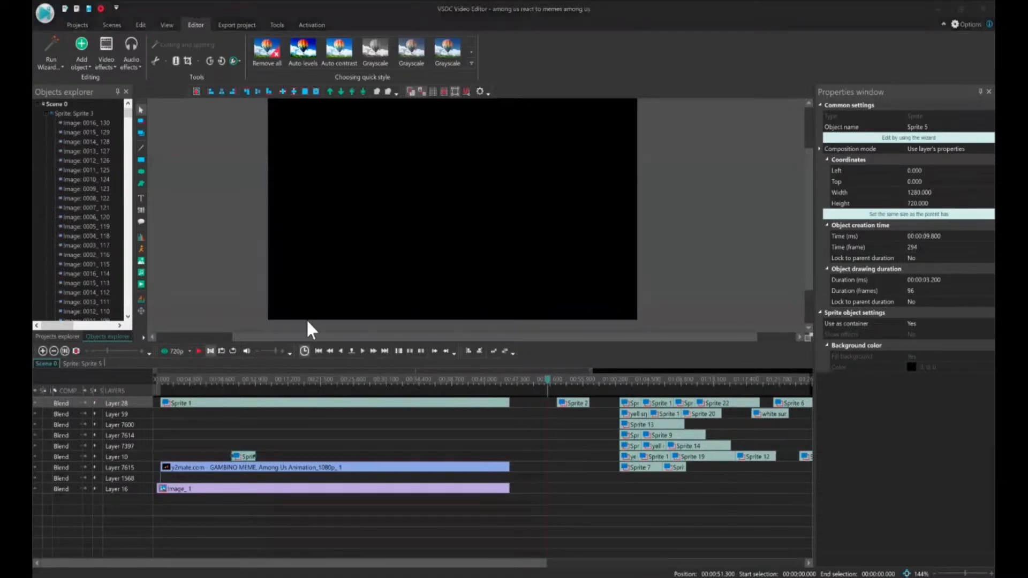
pyautogui.click(234, 391)
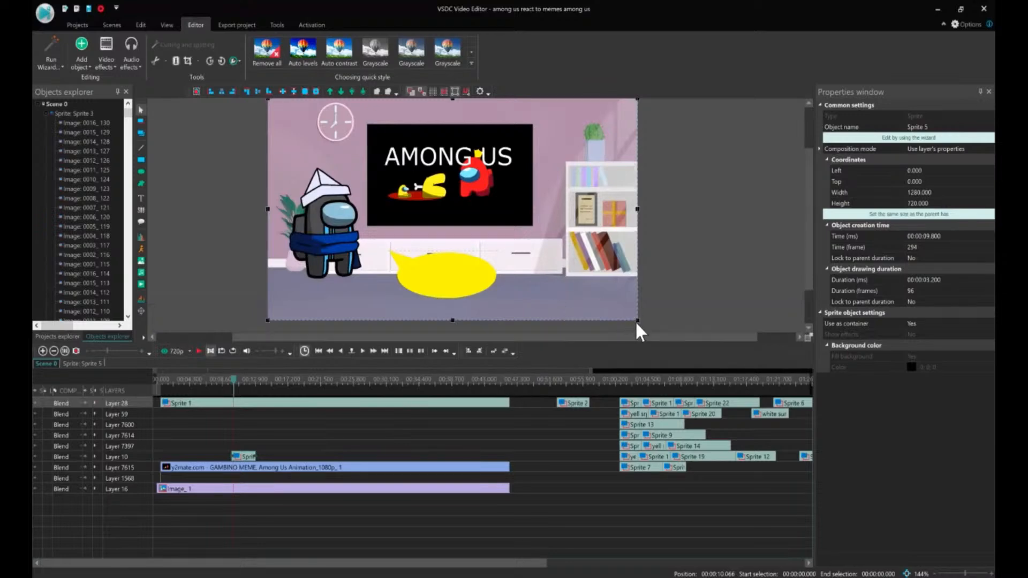
pyautogui.moveTo(637, 320); pyautogui.dragTo(845, 399)
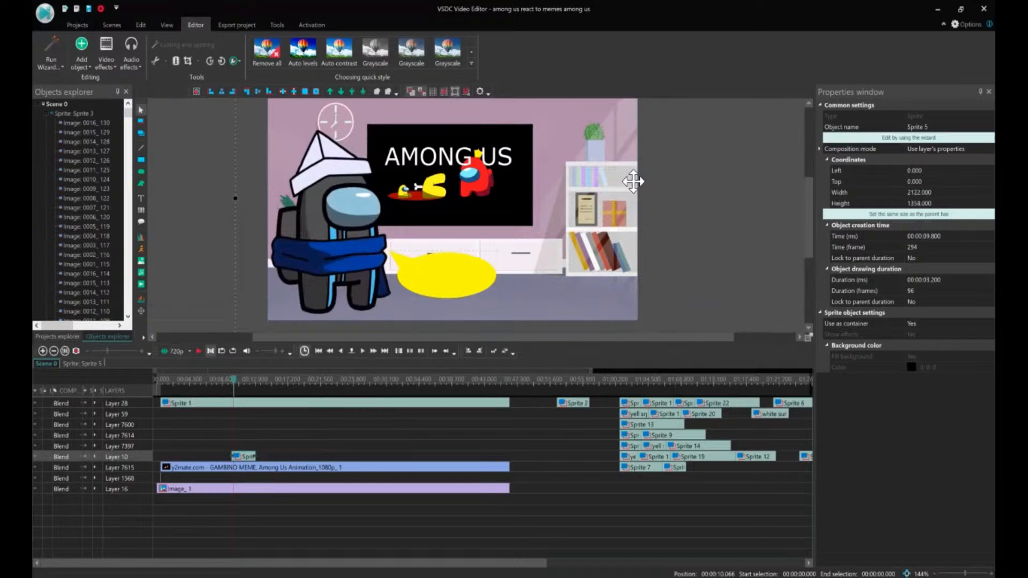
pyautogui.moveTo(634, 182); pyautogui.dragTo(484, 28)
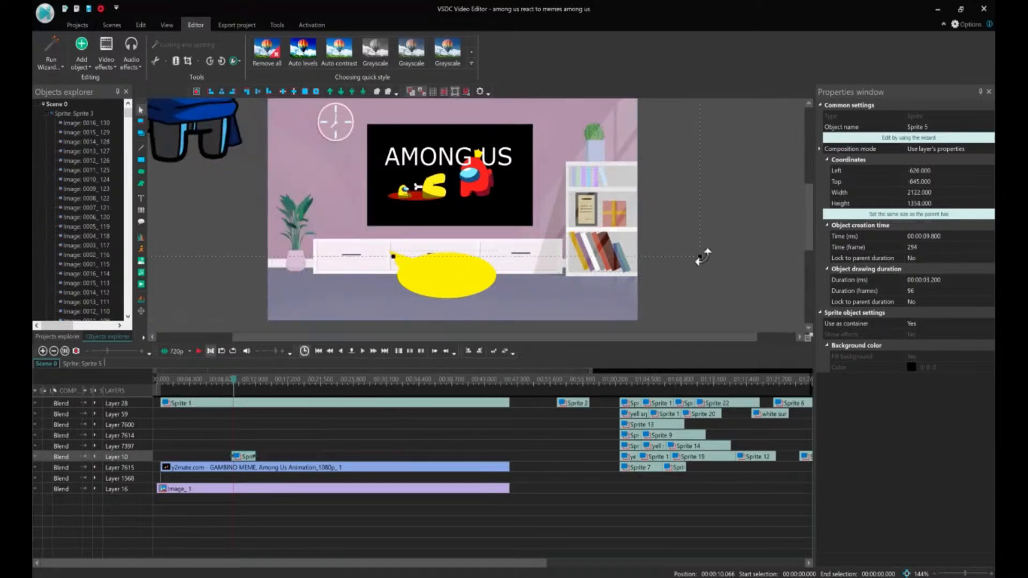
pyautogui.moveTo(699, 257); pyautogui.dragTo(449, 171)
pyautogui.moveTo(183, 162); pyautogui.dragTo(253, 253)
pyautogui.moveTo(526, 287); pyautogui.dragTo(662, 340)
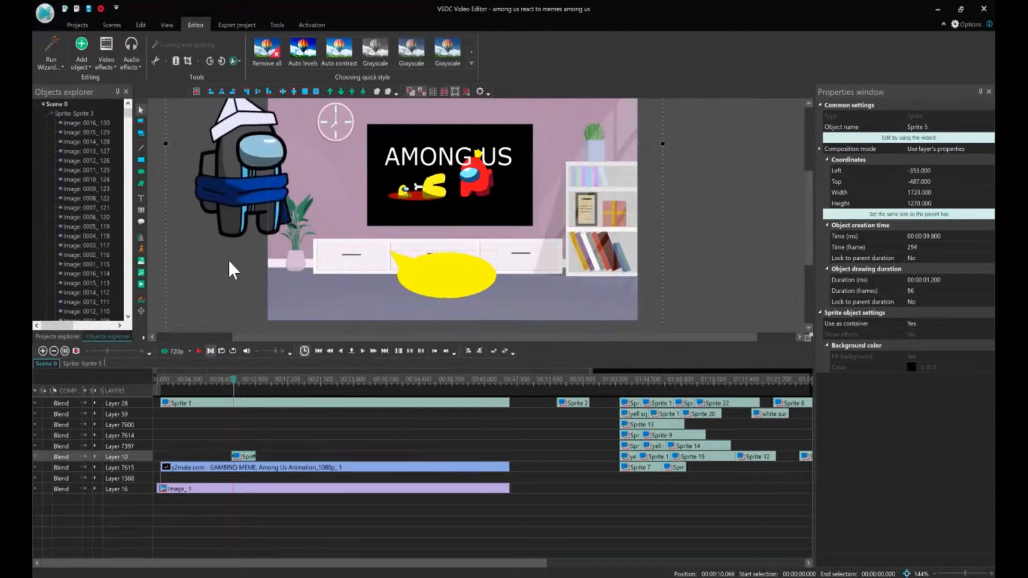
# Position the enlarged grey character in front of the plant, with the sprite's Left at -33 and Top at -258.
pyautogui.moveTo(225, 259); pyautogui.dragTo(304, 328)
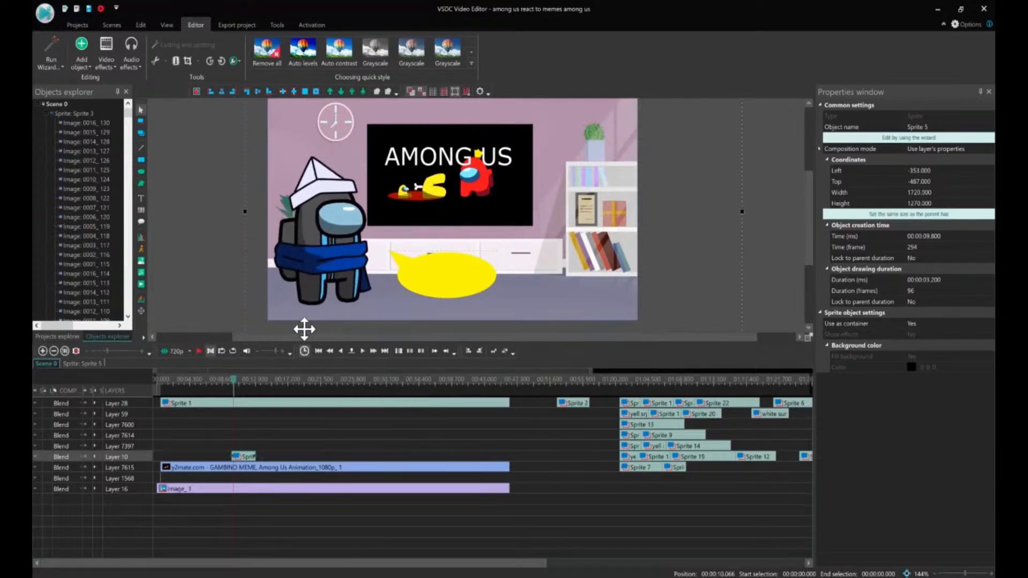
pyautogui.moveTo(304, 329); pyautogui.dragTo(313, 329)
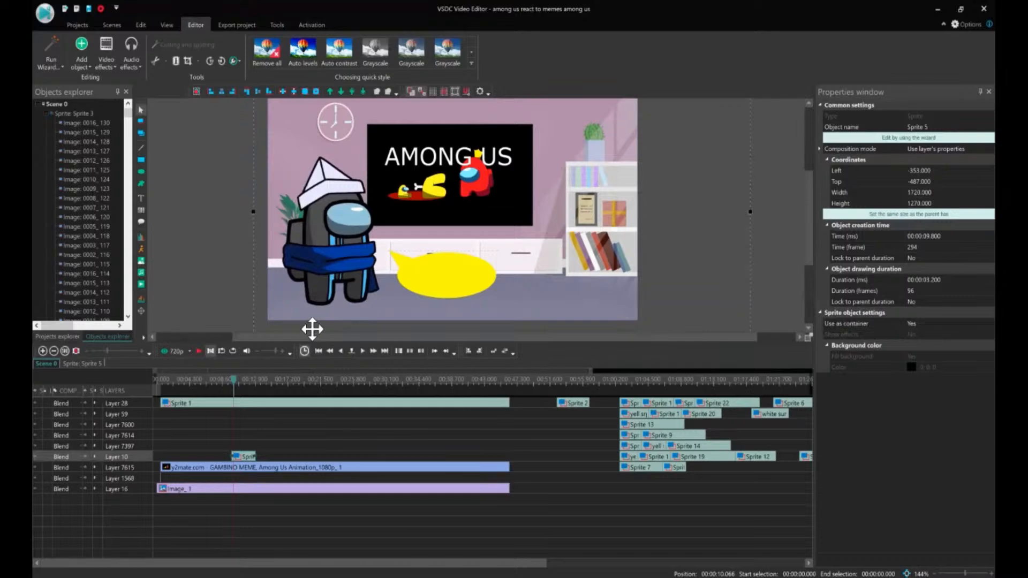
pyautogui.moveTo(312, 329); pyautogui.dragTo(303, 331)
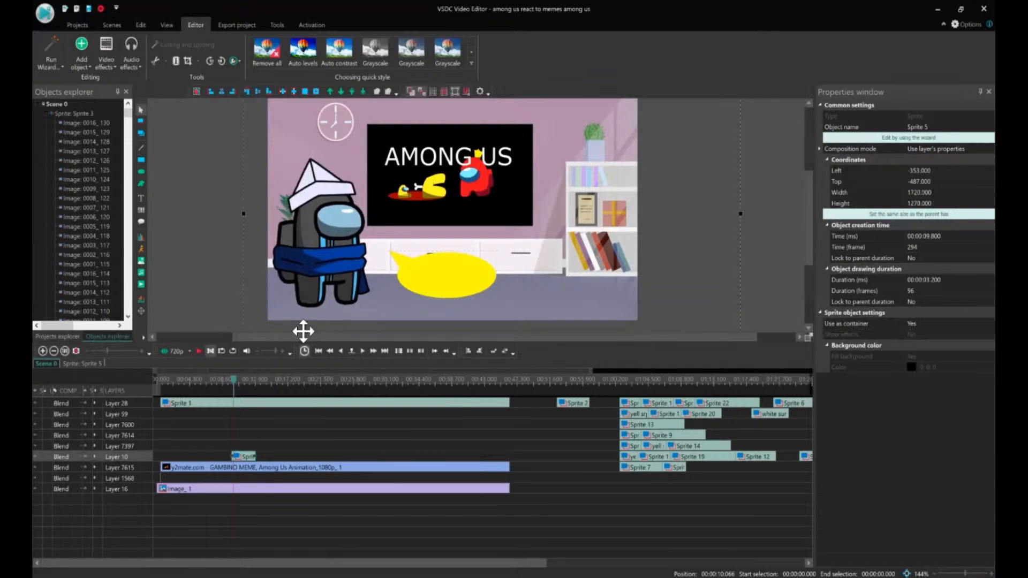
pyautogui.moveTo(303, 331); pyautogui.dragTo(318, 331)
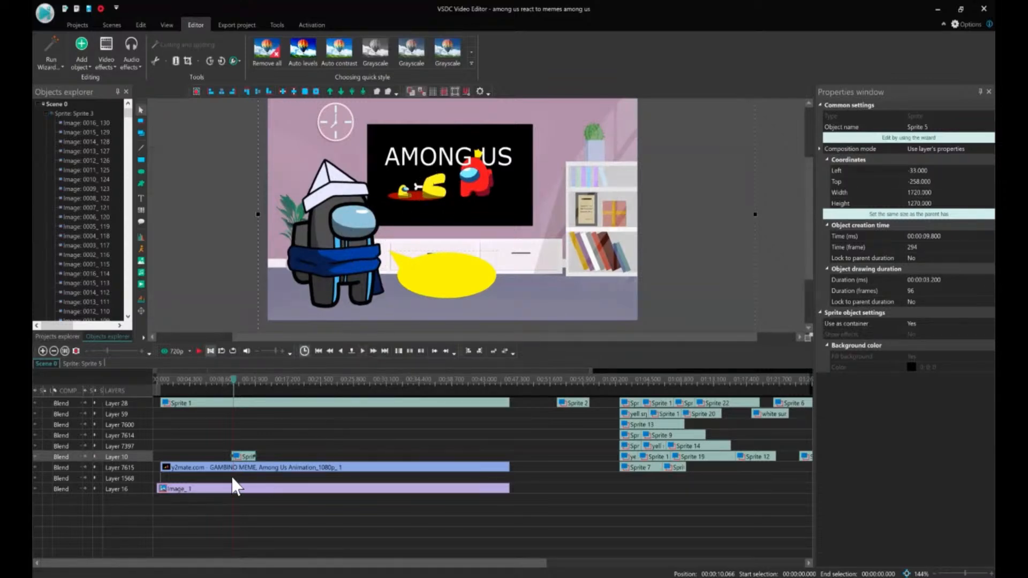
# Delete both movement points and the Zoom 1 effect from inside the yellow speech bubble, Sprite 1.
pyautogui.click(237, 405)
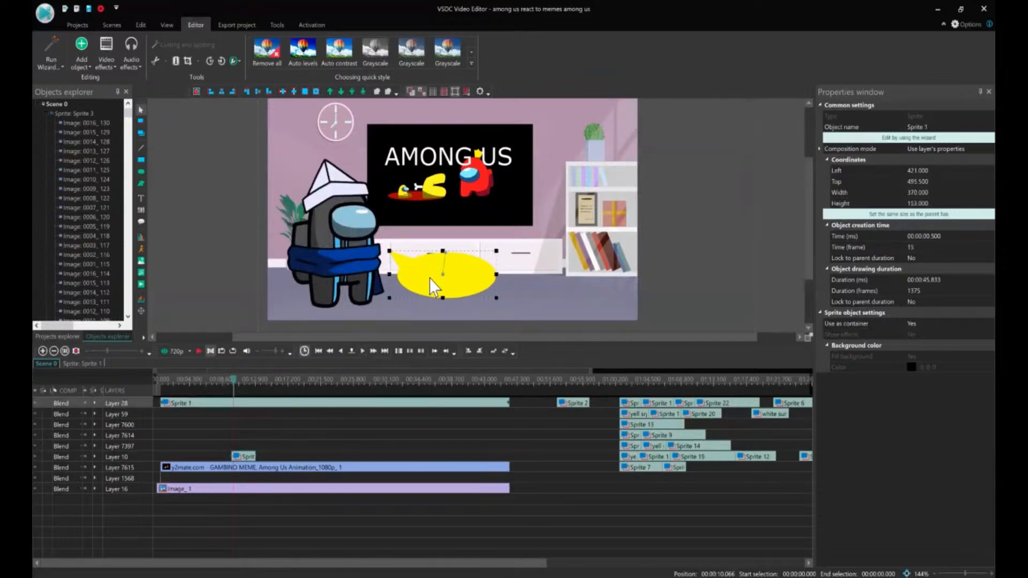
pyautogui.moveTo(417, 277); pyautogui.dragTo(414, 265)
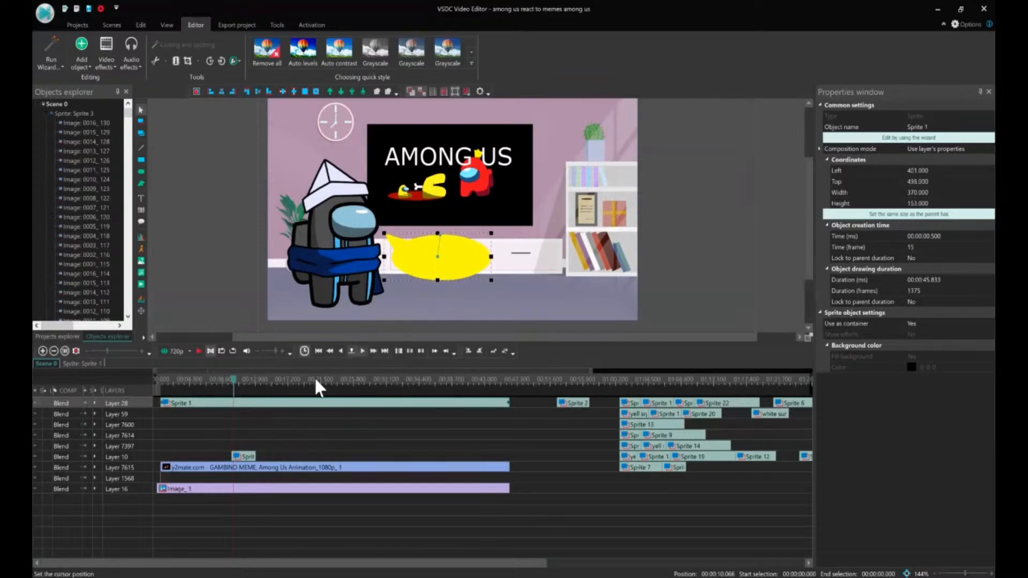
pyautogui.doubleClick(298, 403)
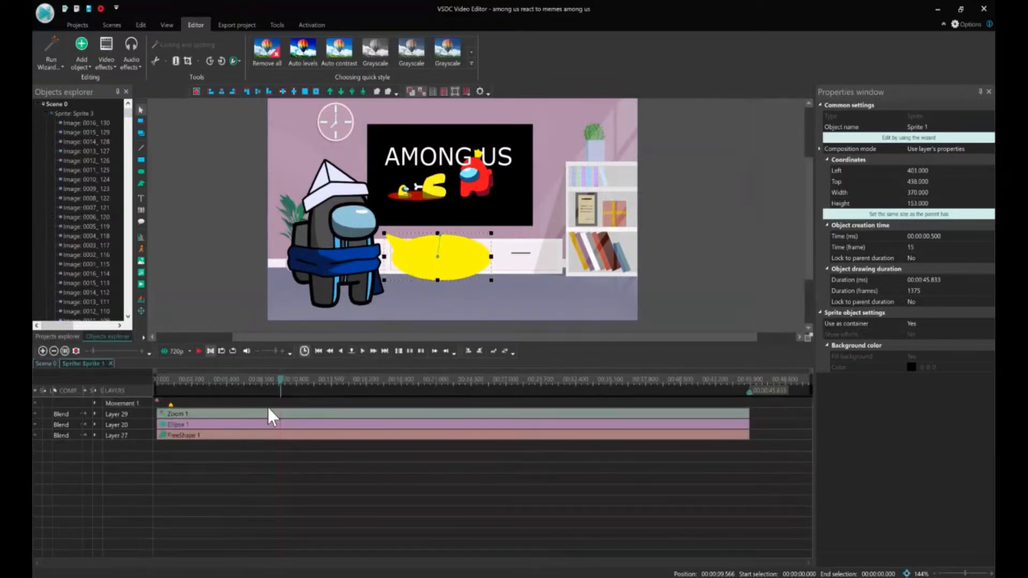
pyautogui.click(171, 405)
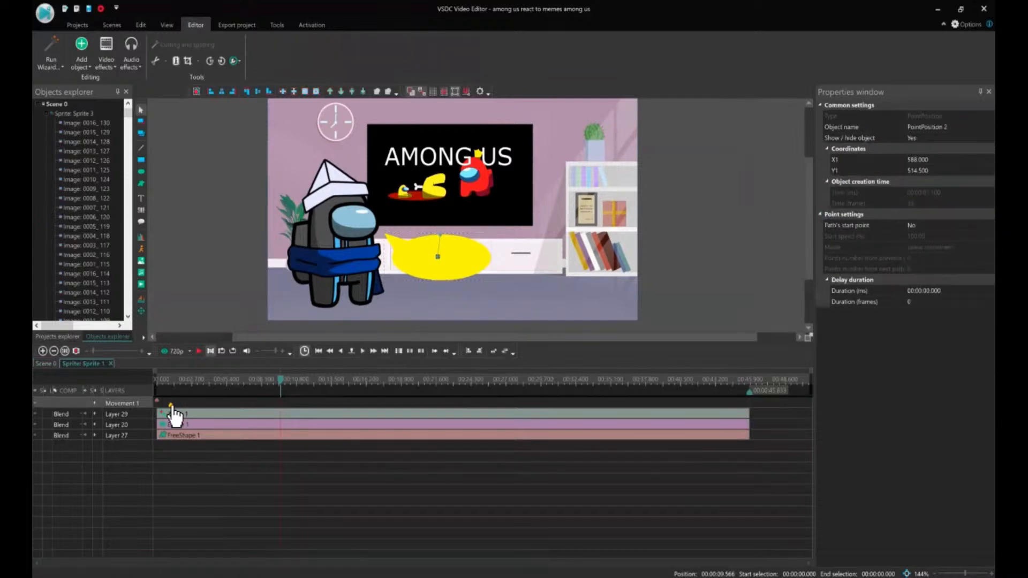
pyautogui.click(158, 401)
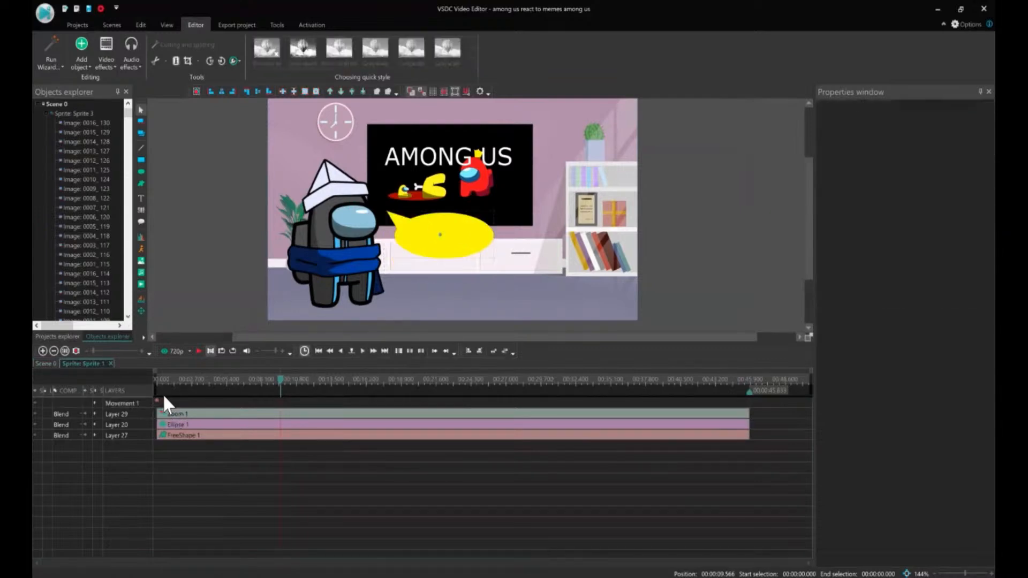
pyautogui.click(158, 402)
pyautogui.doubleClick(178, 414)
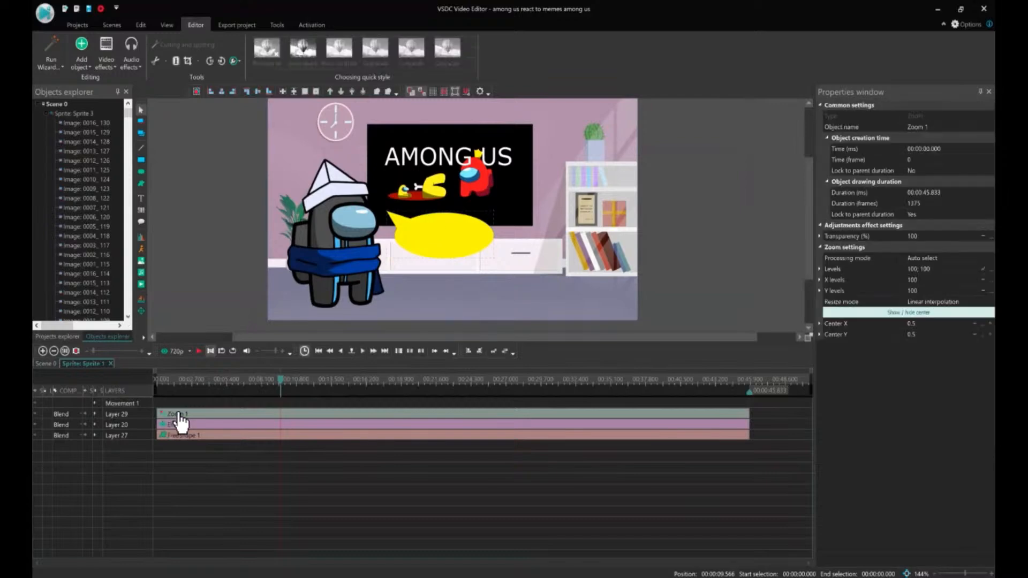
pyautogui.click(141, 366)
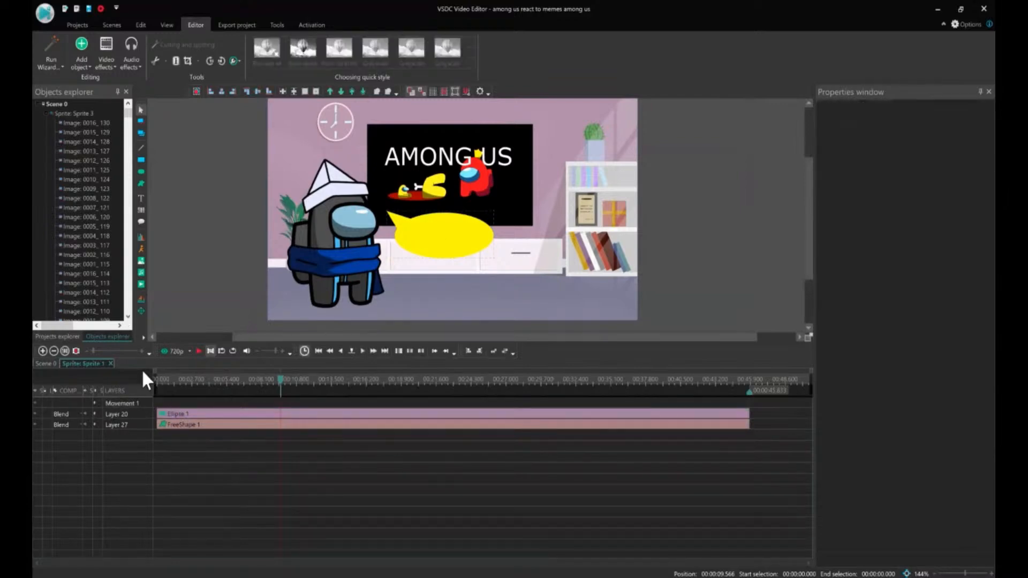
pyautogui.click(110, 362)
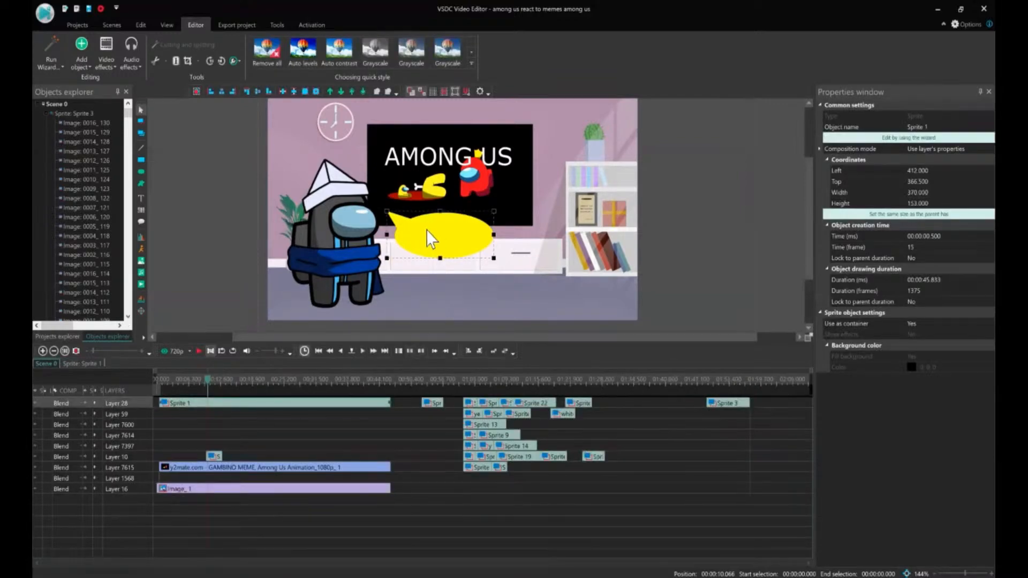
# Reposition the yellow speech bubble below the television with its tail beside the grey character.
pyautogui.moveTo(425, 231); pyautogui.dragTo(418, 257)
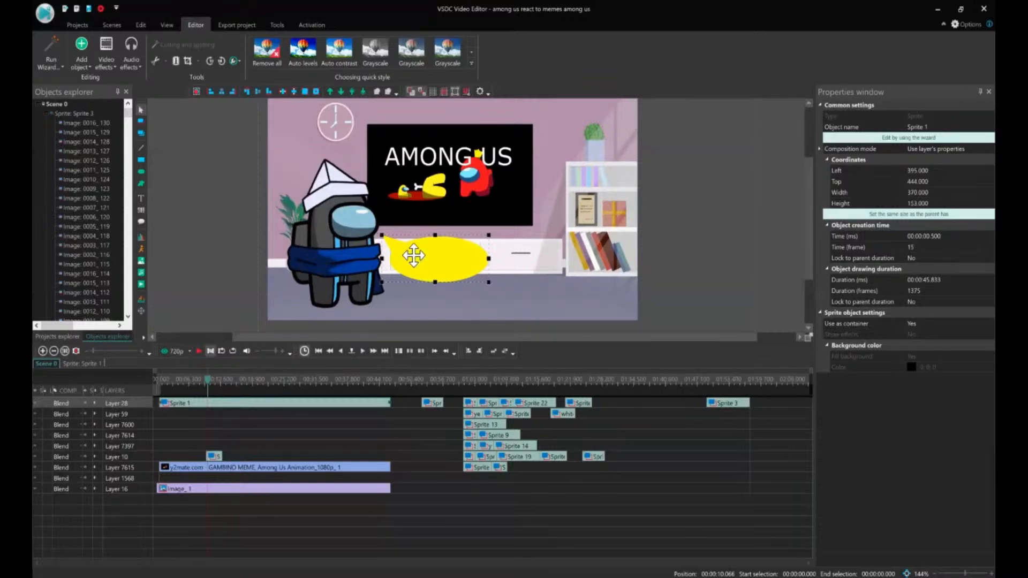
pyautogui.moveTo(408, 257); pyautogui.dragTo(408, 257)
pyautogui.click(407, 411)
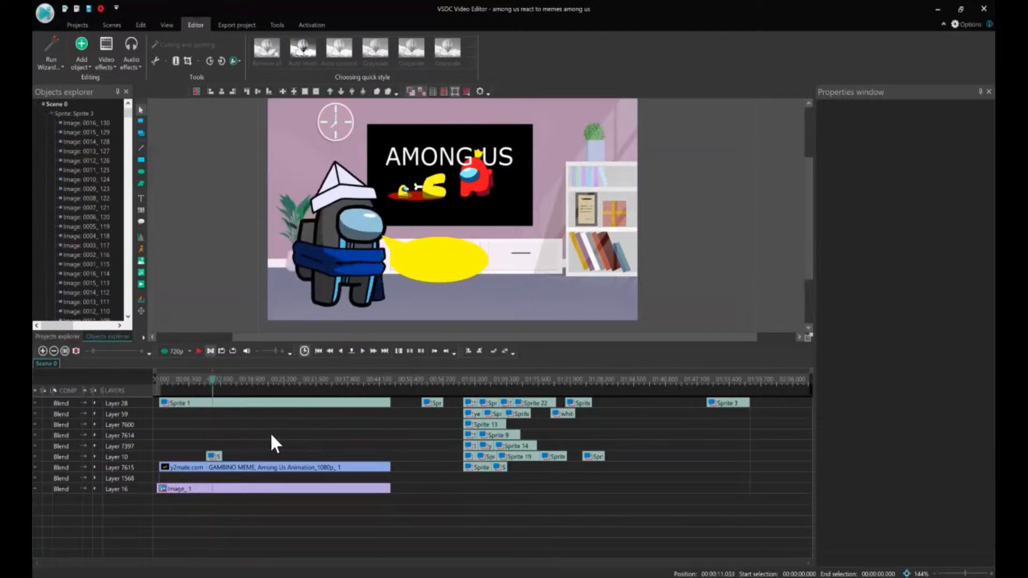
pyautogui.click(271, 404)
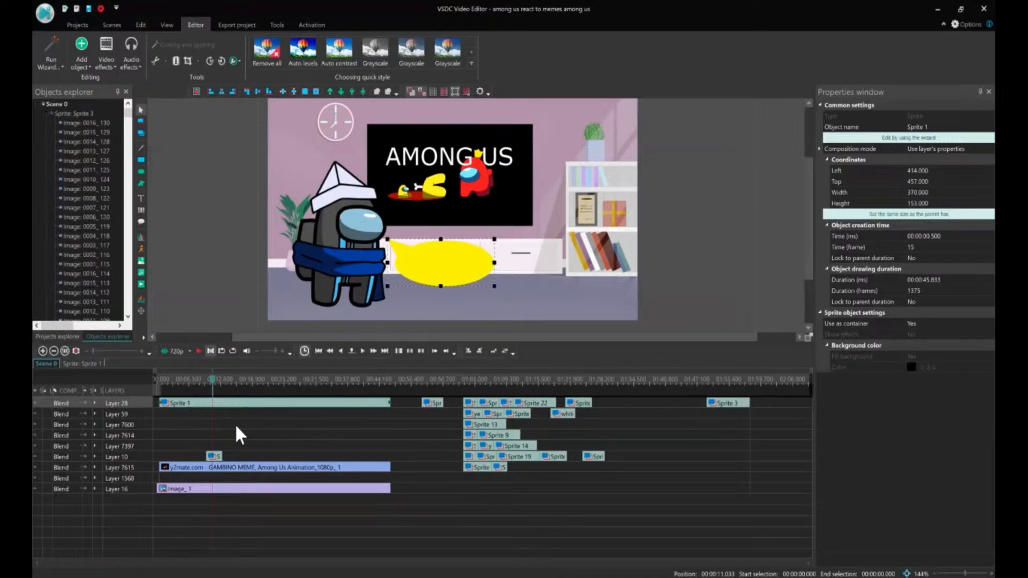
pyautogui.click(239, 435)
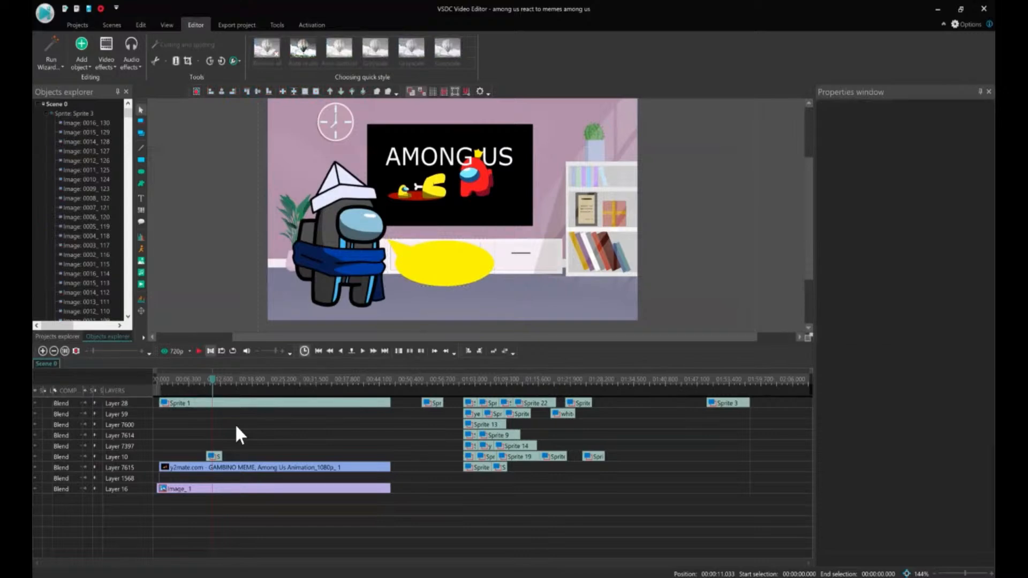
pyautogui.click(421, 259)
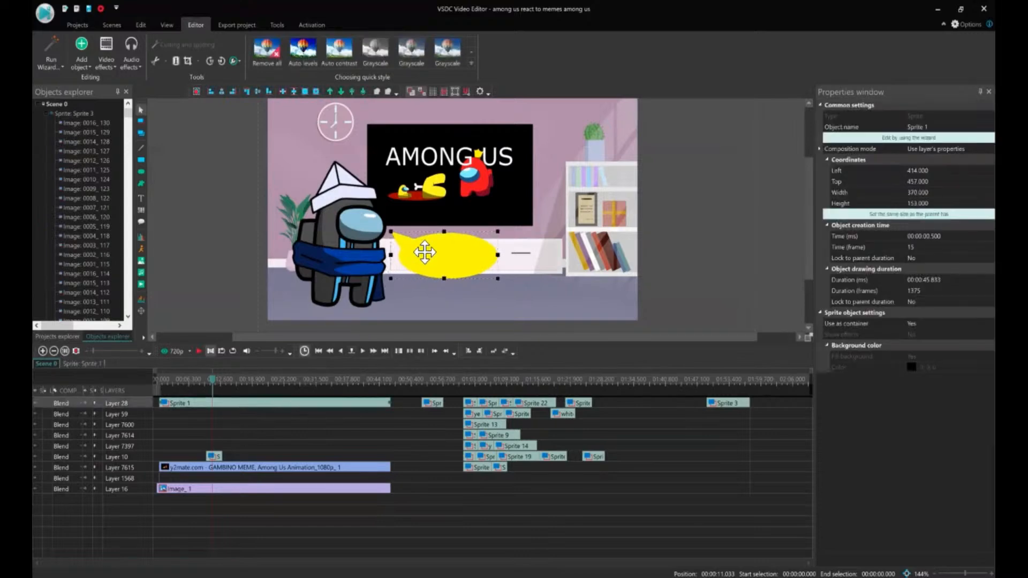
pyautogui.click(404, 411)
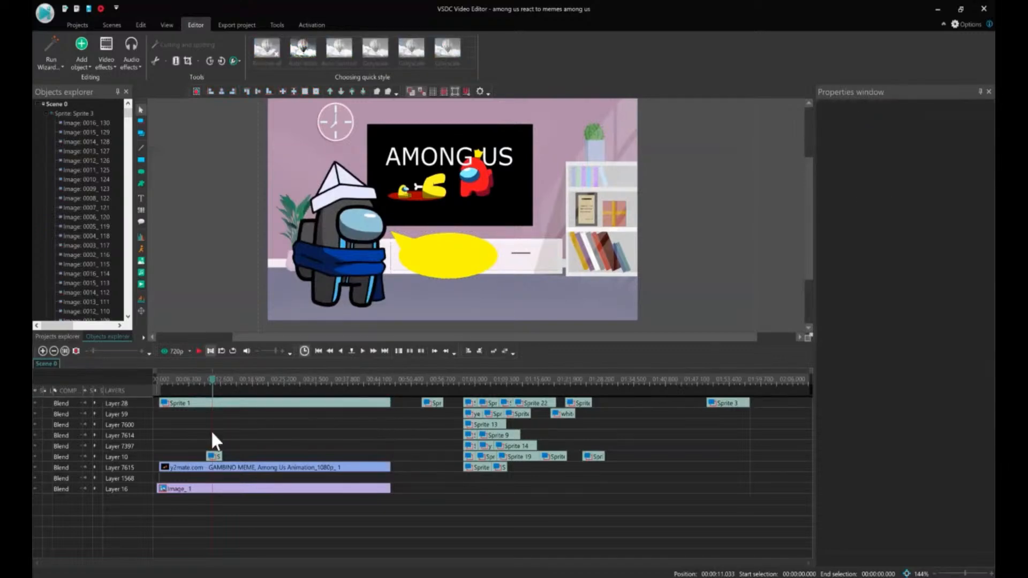
# Duplicate the grey character sprite and place the copy directly behind the original on Layer 10.
pyautogui.click(209, 381)
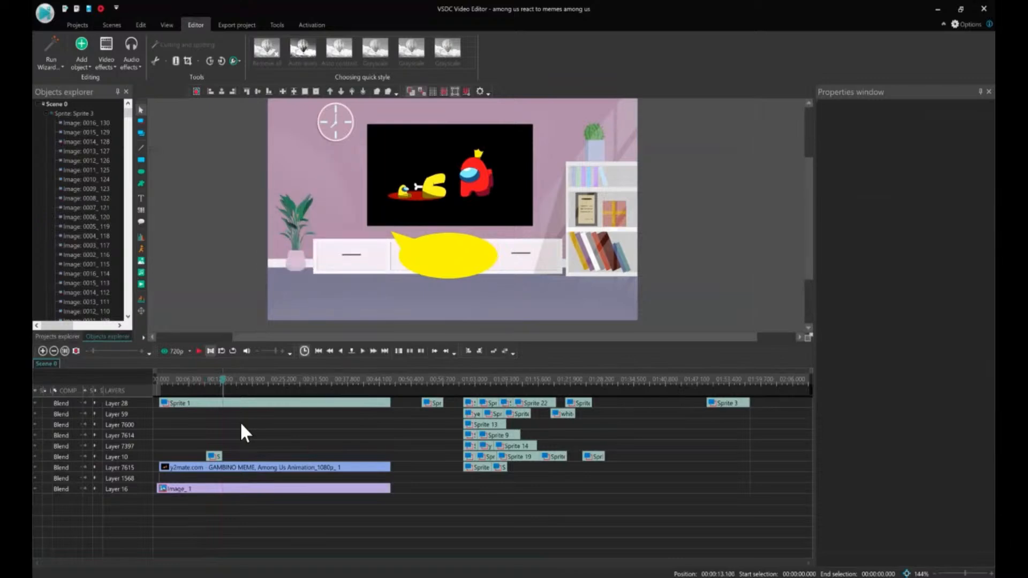
pyautogui.click(210, 379)
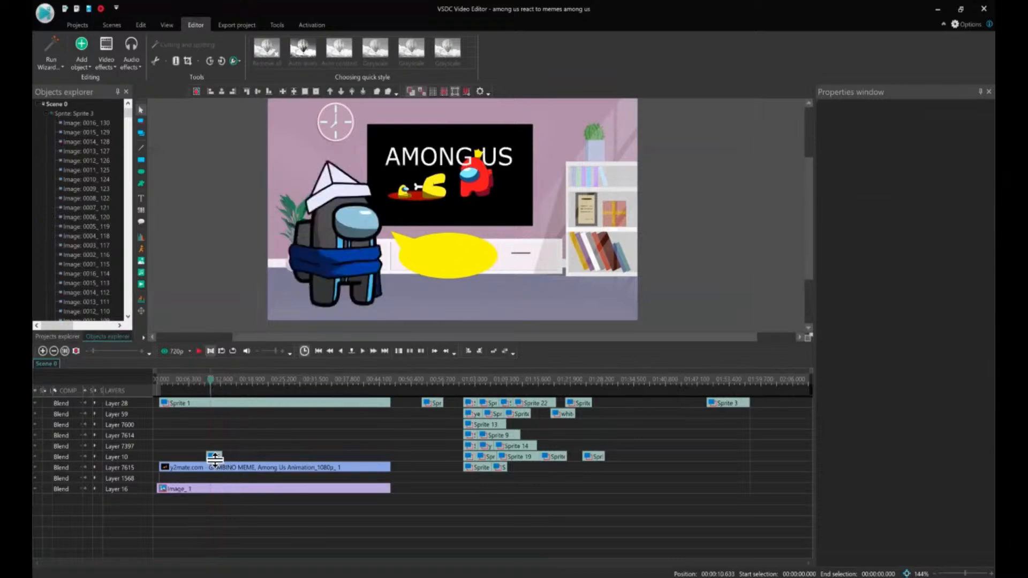
pyautogui.click(214, 457)
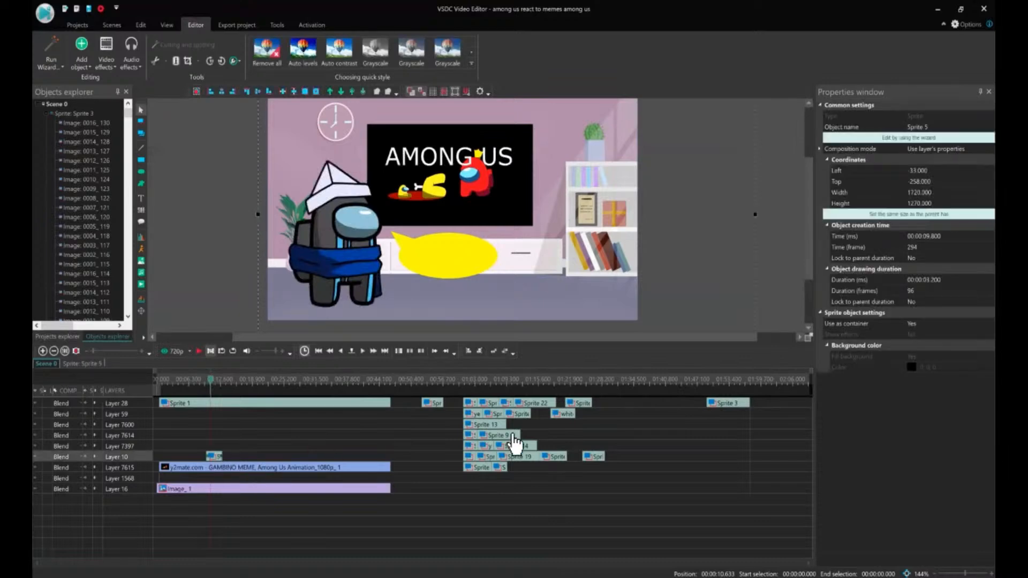
pyautogui.click(229, 448)
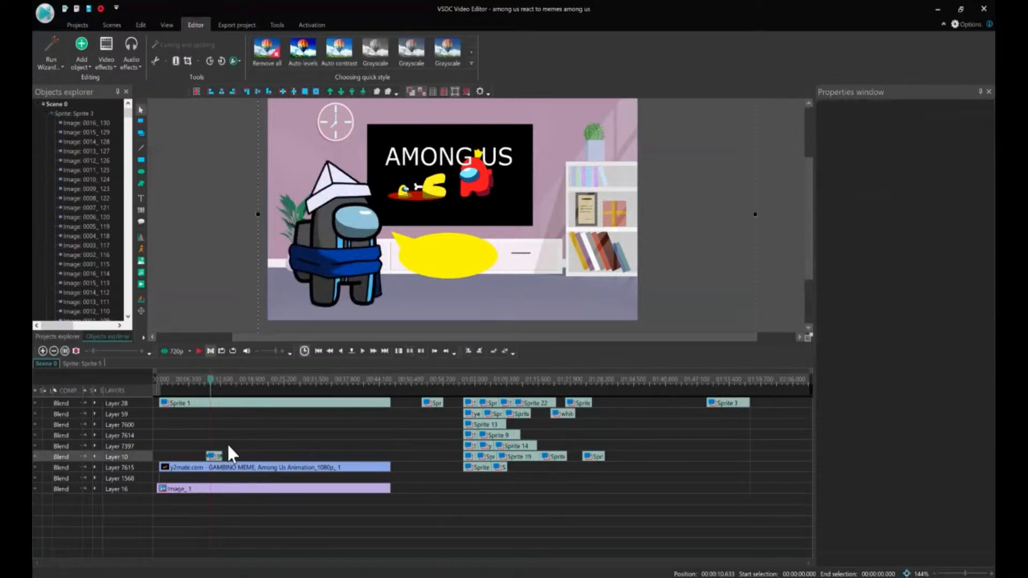
pyautogui.click(215, 457)
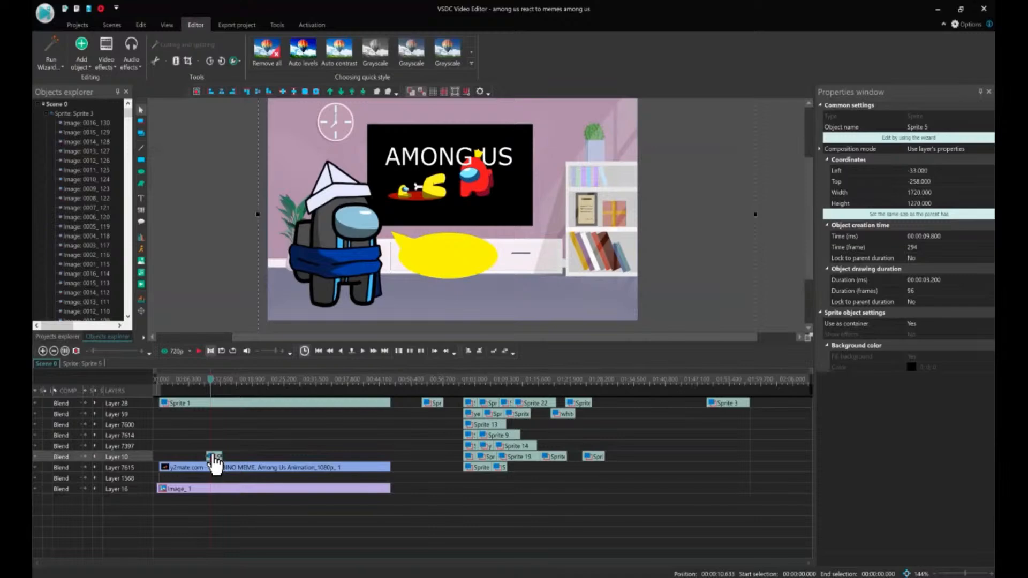
pyautogui.hotkey('ctrl', 'v')
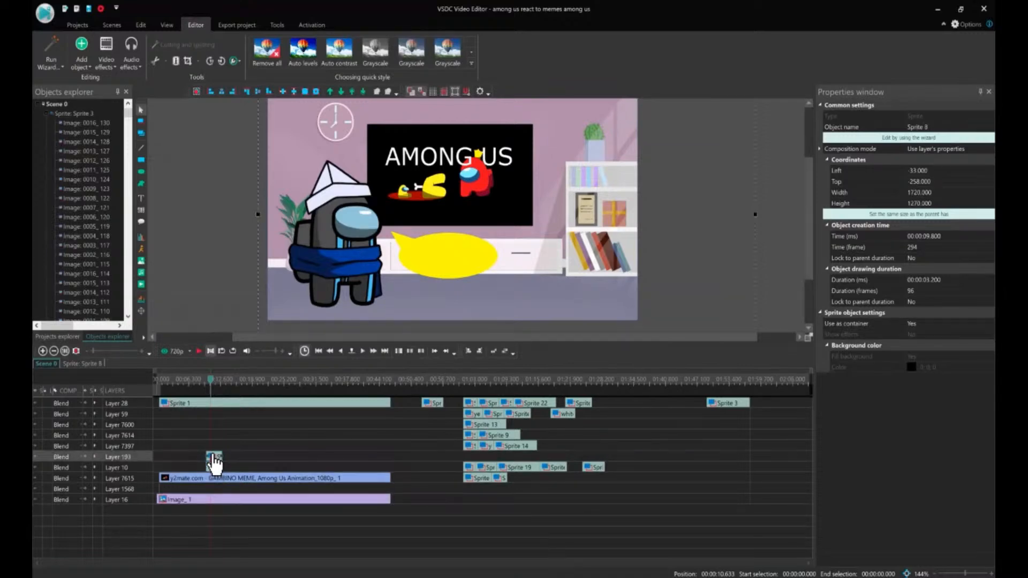
pyautogui.moveTo(214, 463)
pyautogui.mouseDown()
pyautogui.moveTo(238, 460)
pyautogui.moveTo(224, 471)
pyautogui.mouseUp()
pyautogui.click(248, 454)
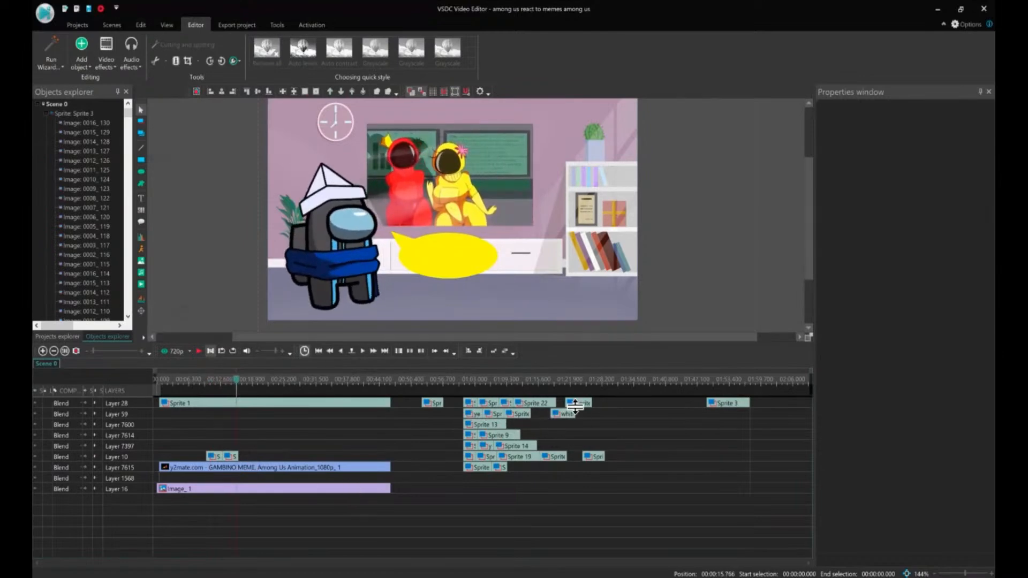
# Move Sprite 6, Sprite 13 and the yell srp sprite to free spots further along the timeline, then place the cursor on the remaining stacked sprites.
pyautogui.moveTo(580, 412); pyautogui.dragTo(642, 428)
pyautogui.moveTo(477, 433); pyautogui.dragTo(665, 459)
pyautogui.moveTo(473, 414); pyautogui.dragTo(599, 477)
pyautogui.moveTo(644, 506)
pyautogui.mouseDown()
pyautogui.moveTo(657, 509)
pyautogui.moveTo(647, 501)
pyautogui.mouseUp()
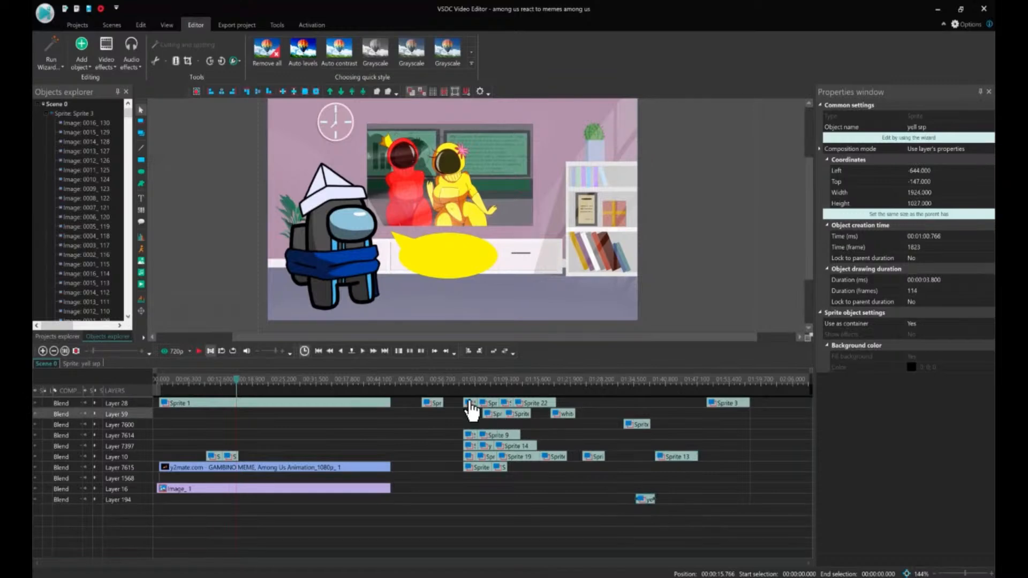
pyautogui.click(468, 377)
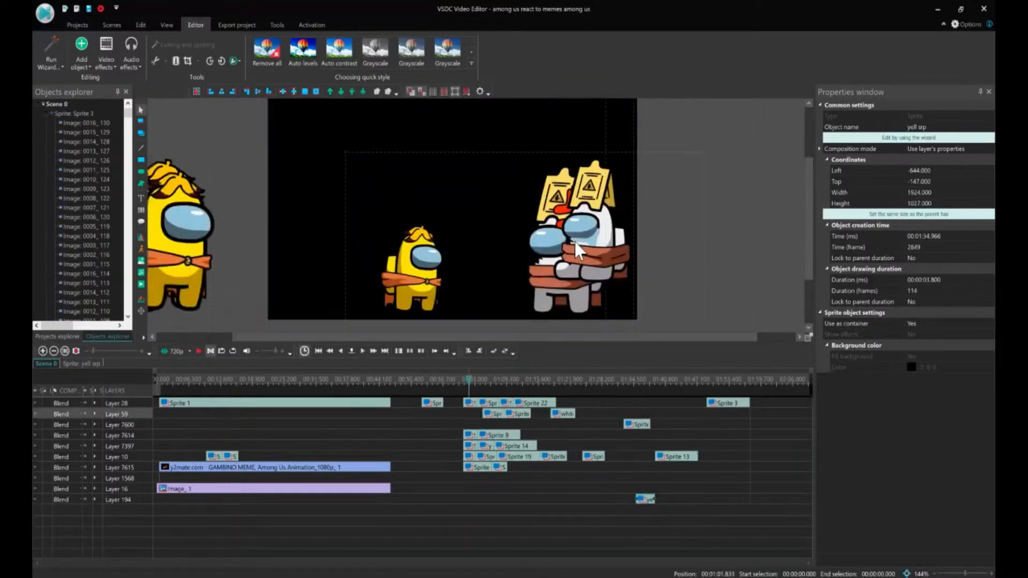